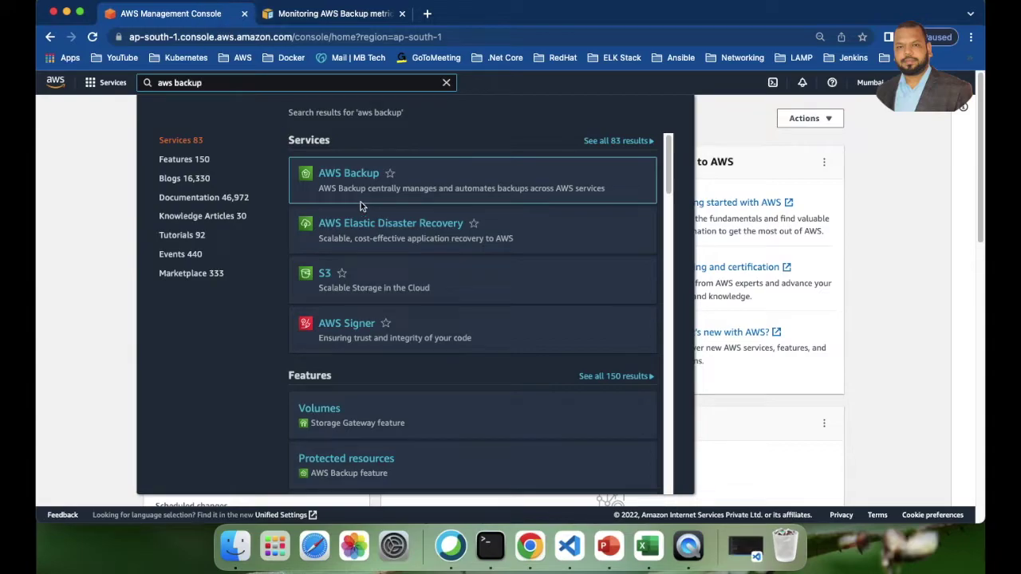
Open the AWS Backup service from the search results and review how it works on its overview page.
click(339, 174)
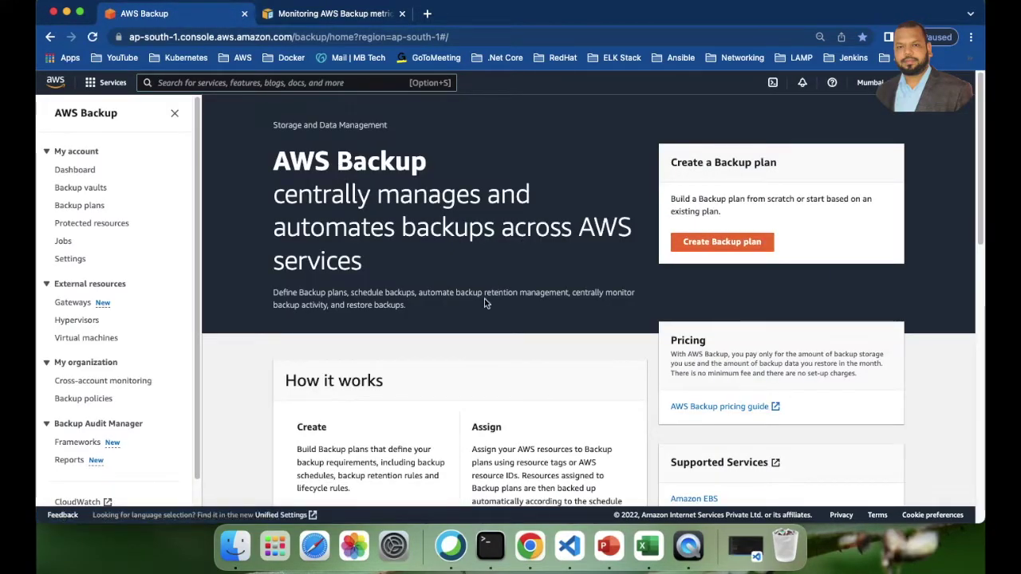
scroll(255, 298, down, 2)
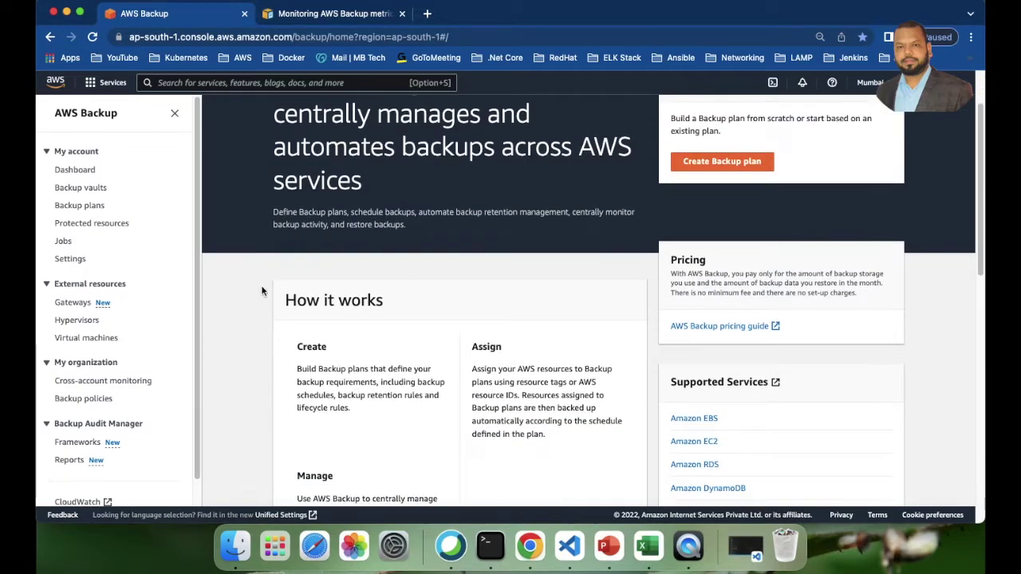
scroll(255, 298, up, 2)
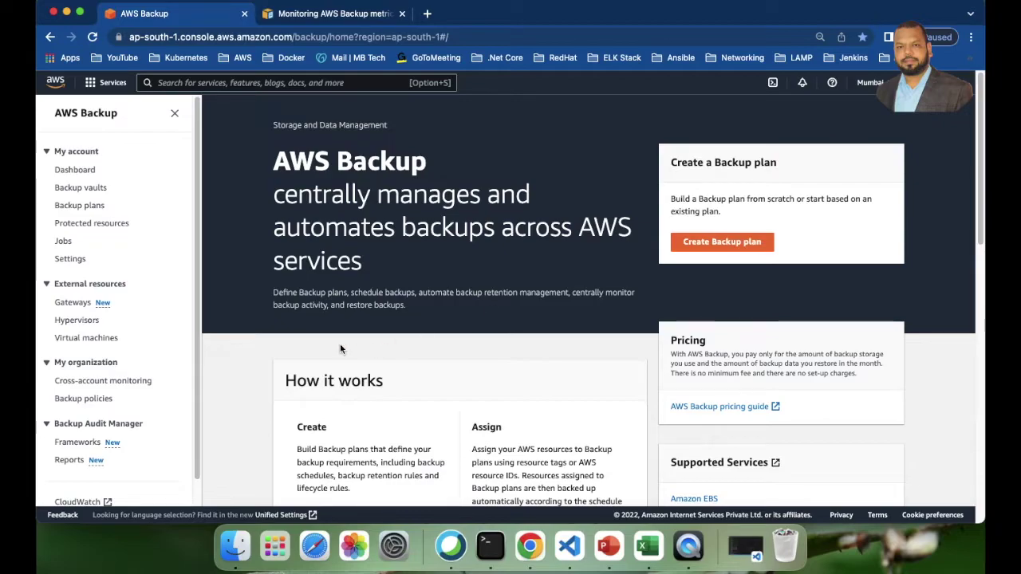
scroll(359, 343, down, 1)
scroll(429, 312, down, 2)
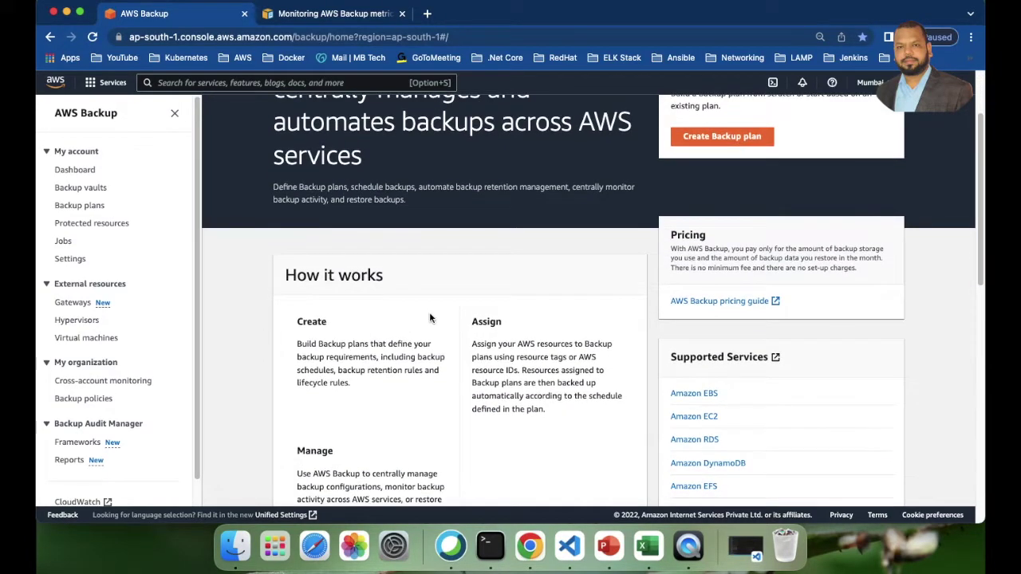
scroll(382, 307, down, 2)
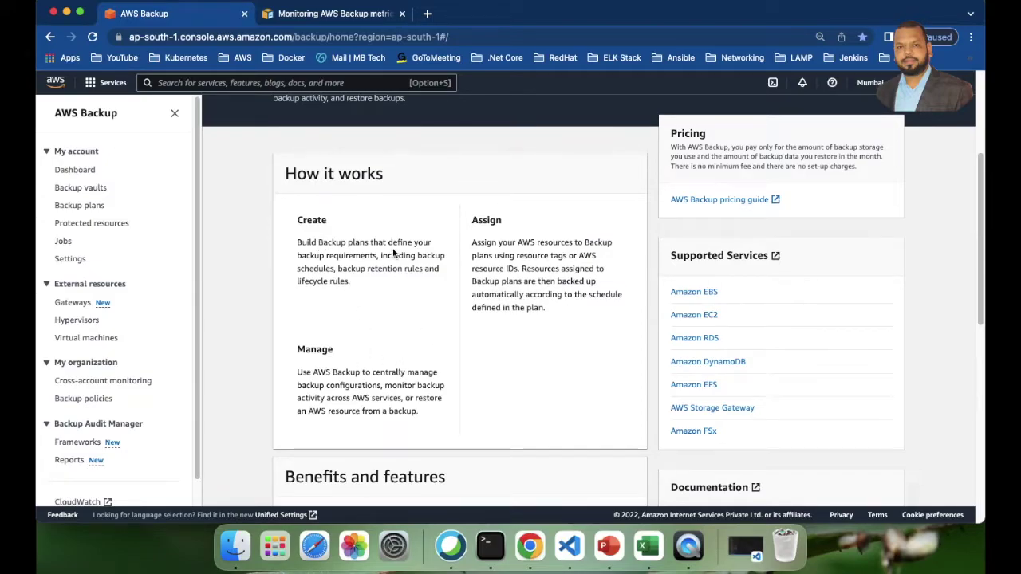
scroll(399, 271, up, 5)
scroll(638, 285, down, 2)
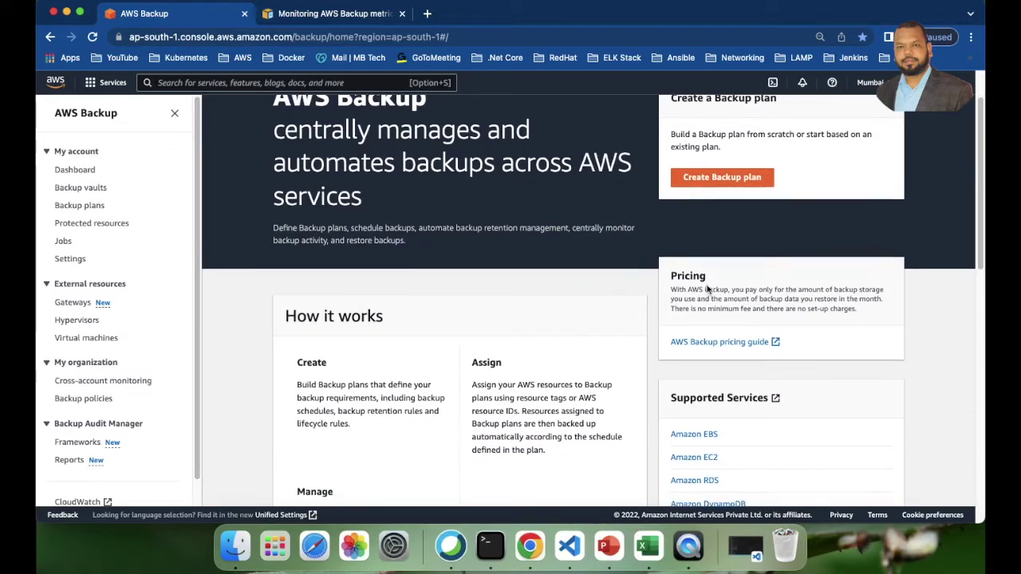
Open the AWS Backup pricing guide and look through its backup storage and restore pricing sections.
click(714, 342)
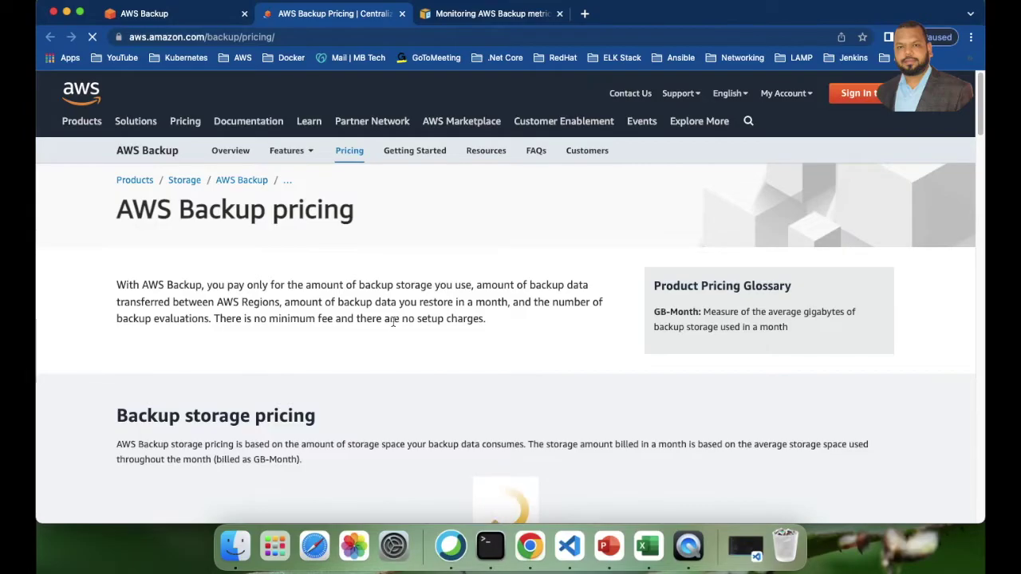
scroll(392, 323, down, 5)
scroll(392, 326, down, 7)
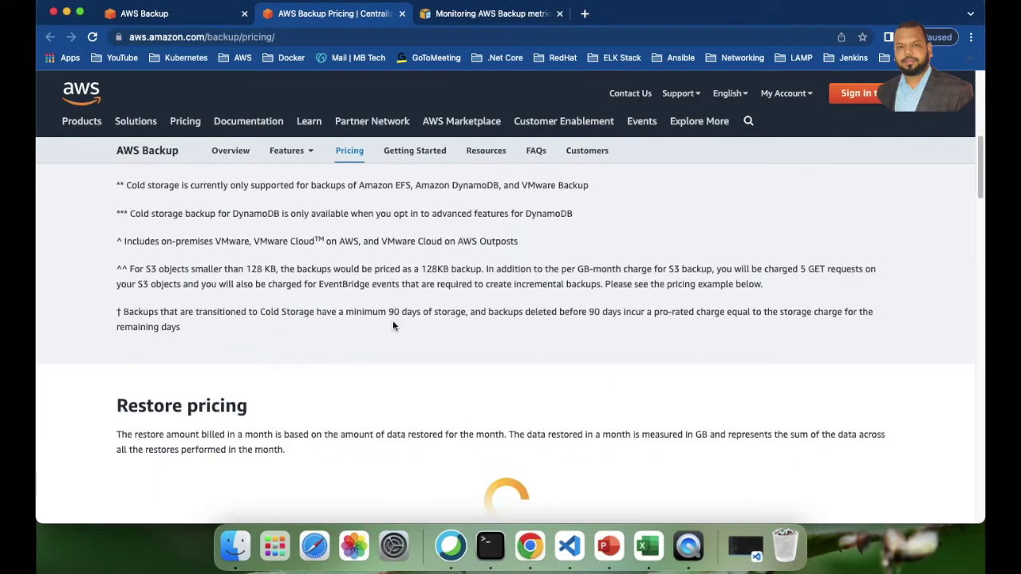
scroll(394, 325, up, 10)
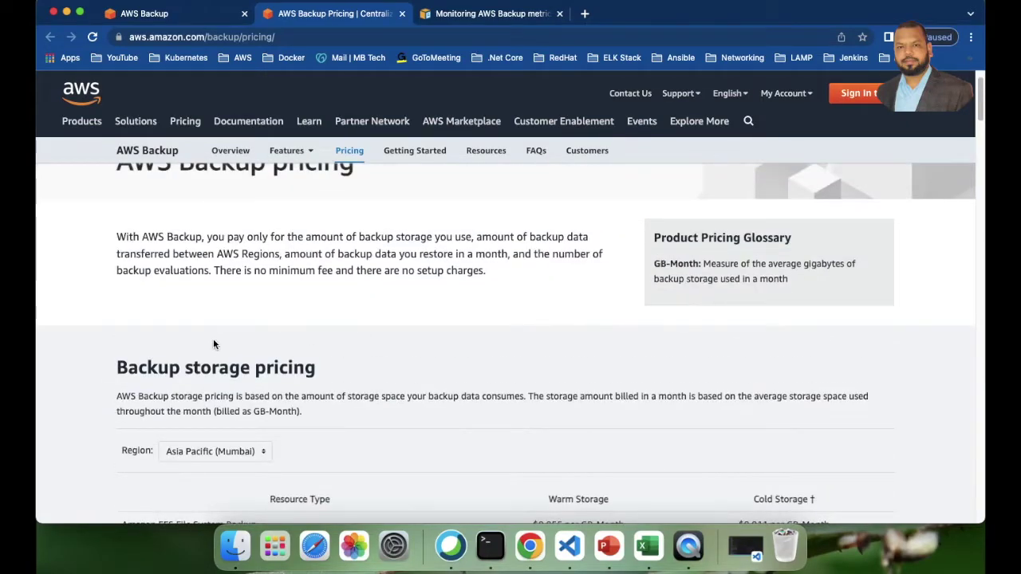
scroll(239, 335, down, 8)
scroll(159, 247, up, 3)
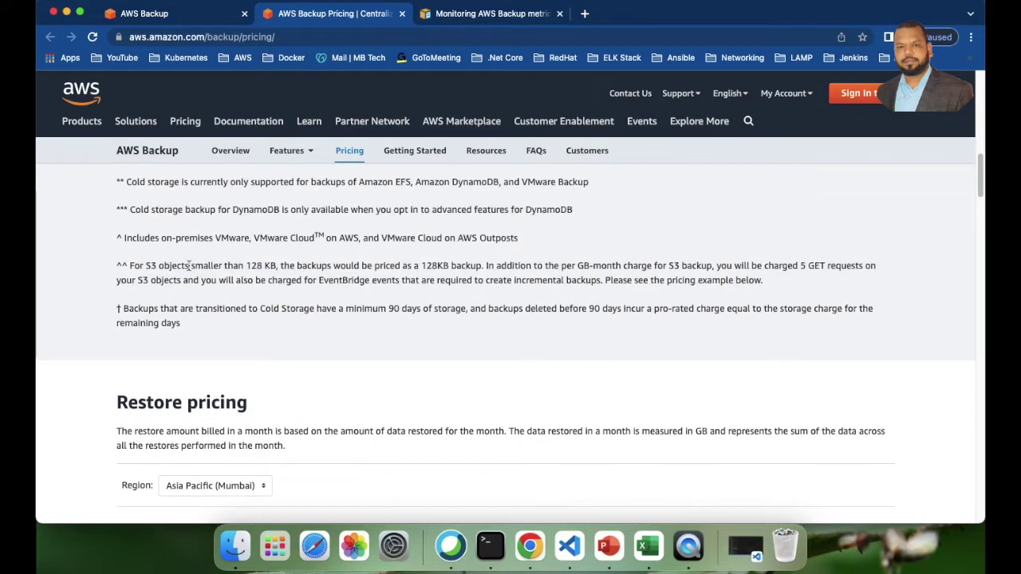
scroll(242, 408, up, 8)
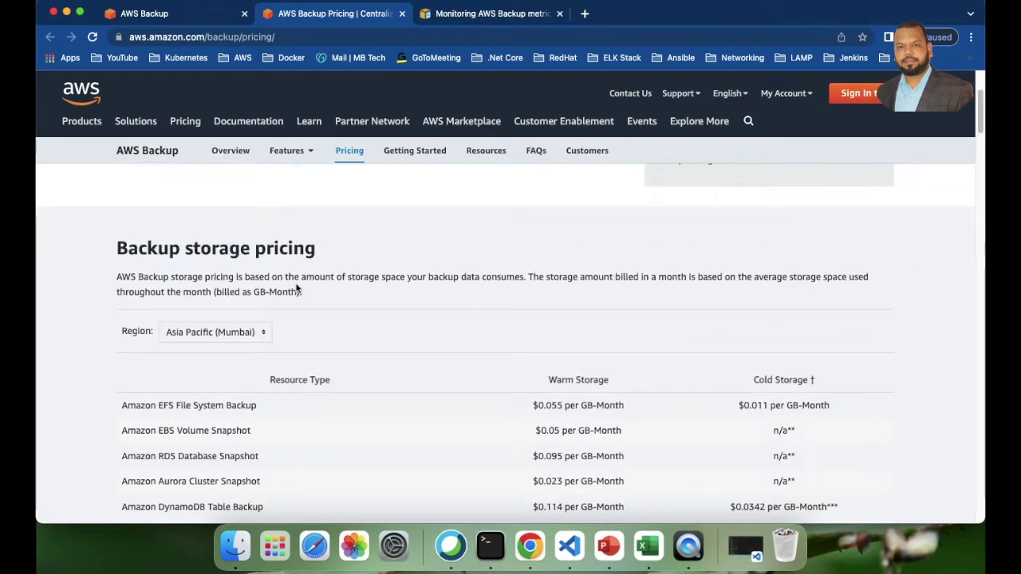
scroll(296, 290, down, 1)
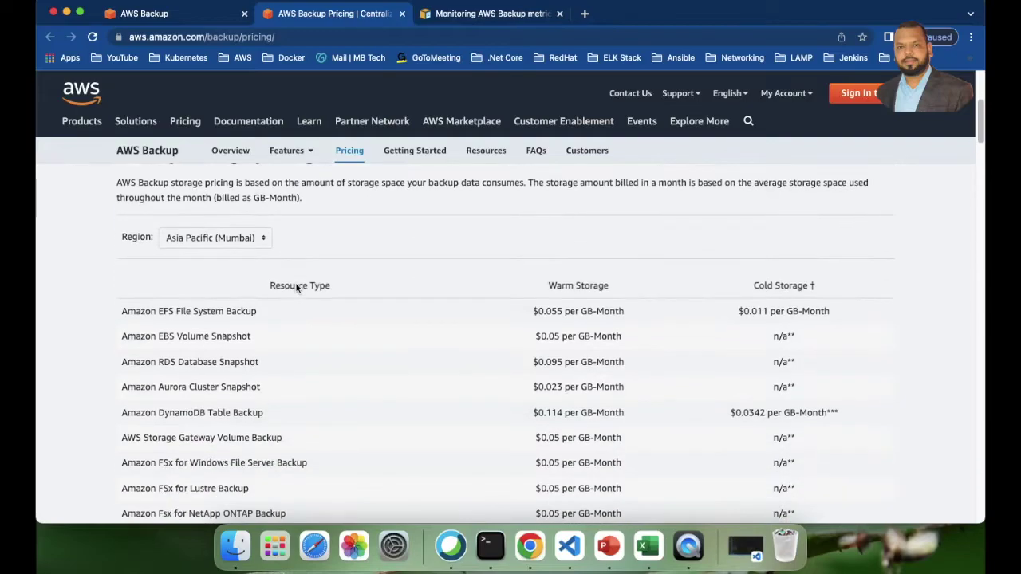
Check the available pricing regions and examine warm and cold storage rates per resource type for Asia Pacific (Mumbai).
click(229, 243)
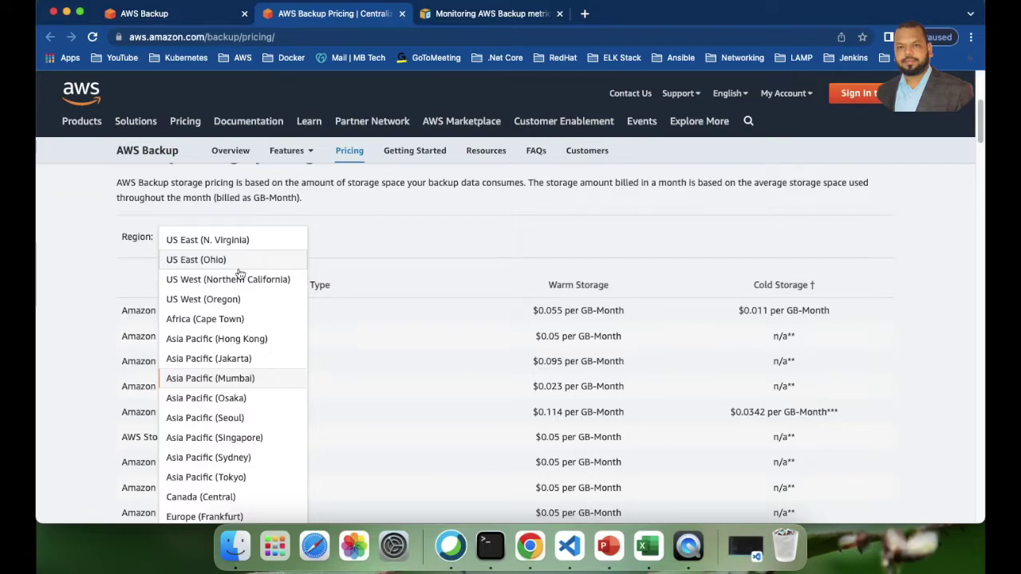
click(387, 234)
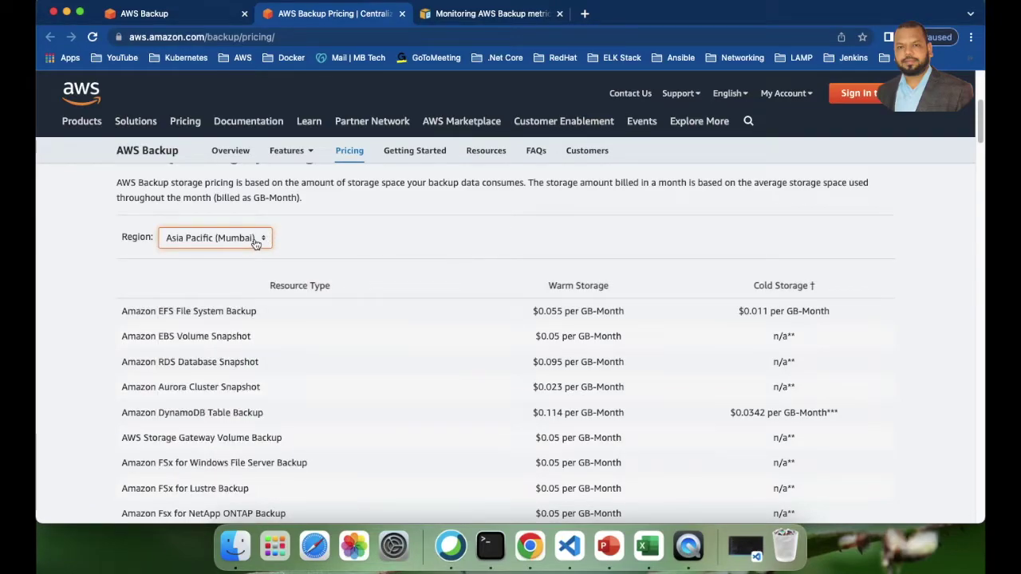
scroll(348, 262, down, 2)
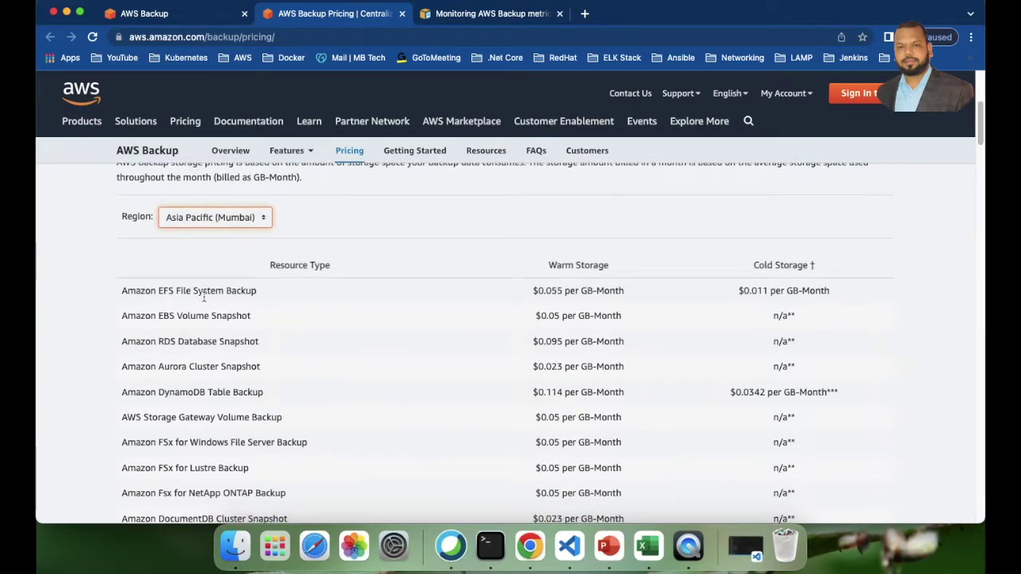
scroll(189, 301, down, 1)
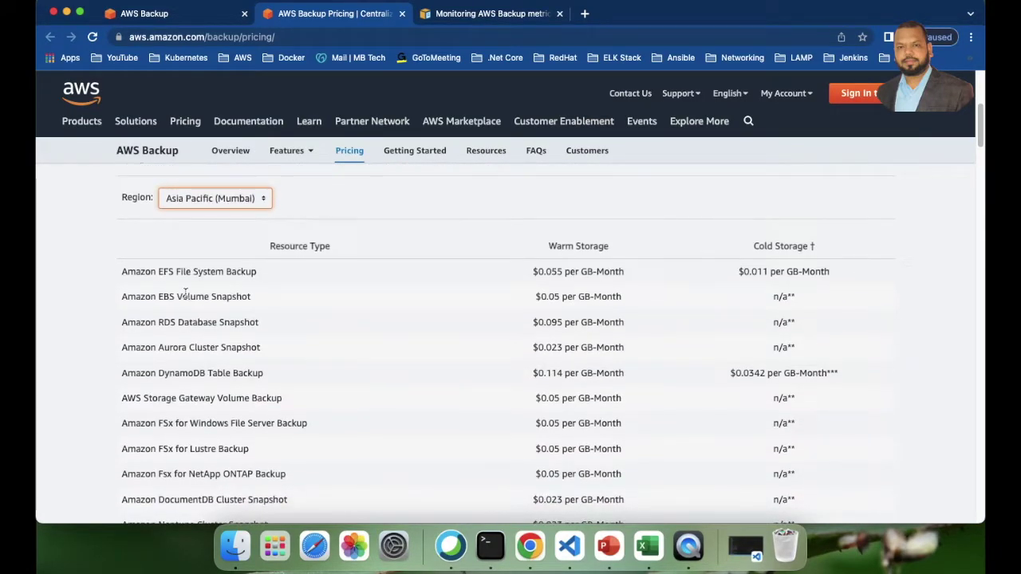
scroll(186, 410, down, 3)
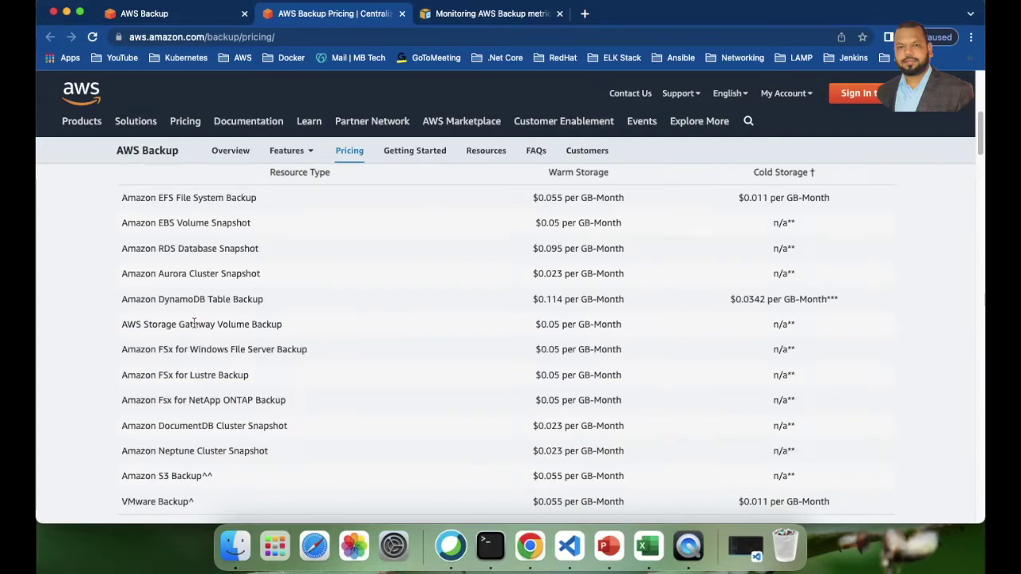
scroll(194, 323, down, 4)
scroll(194, 323, up, 5)
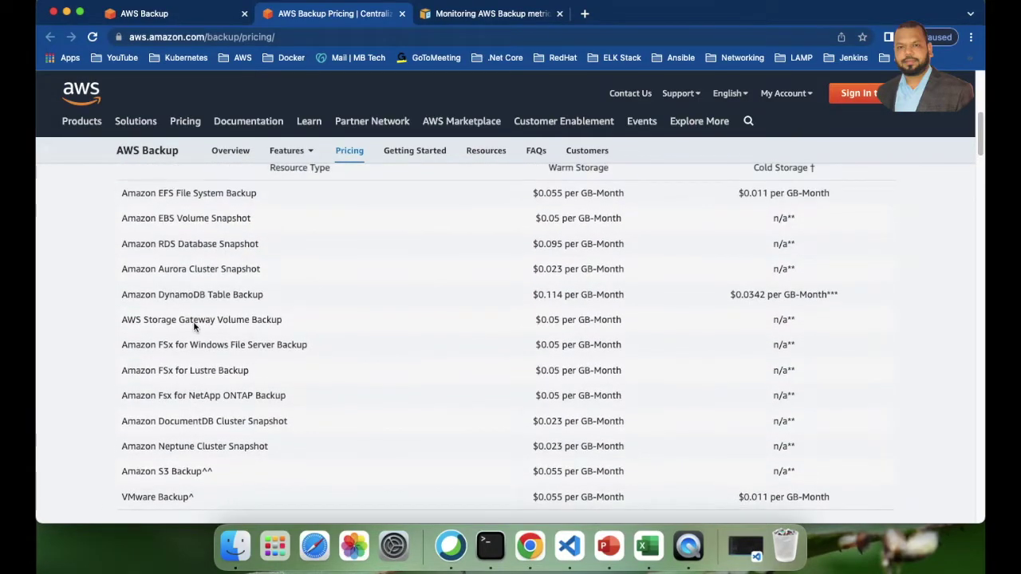
scroll(194, 323, up, 1)
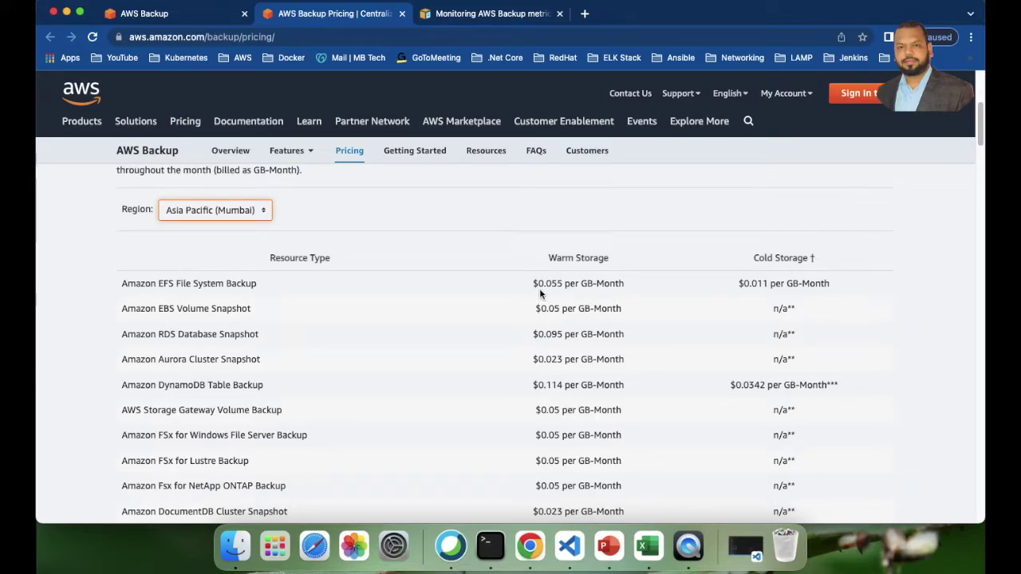
scroll(580, 408, down, 3)
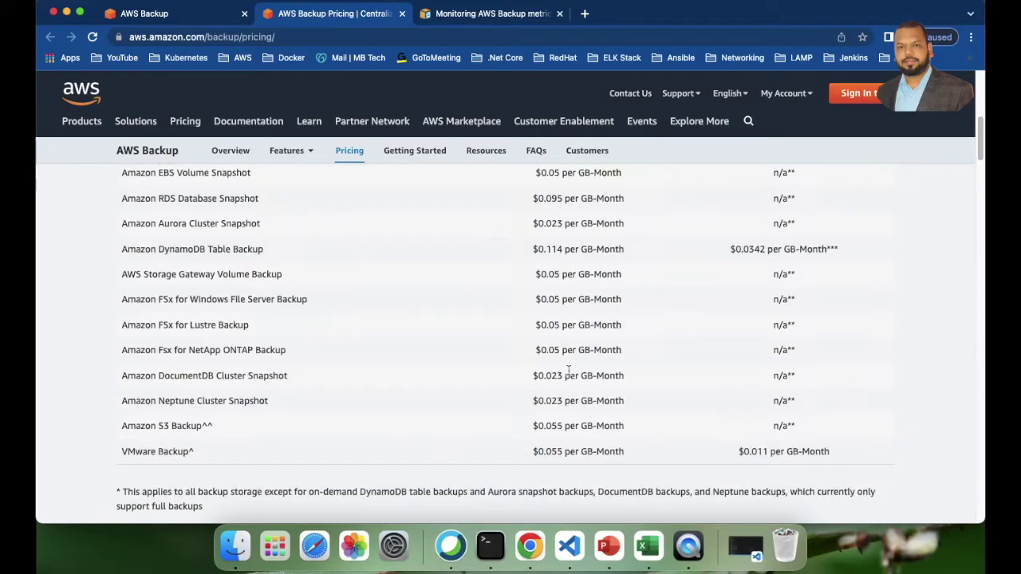
scroll(572, 369, down, 4)
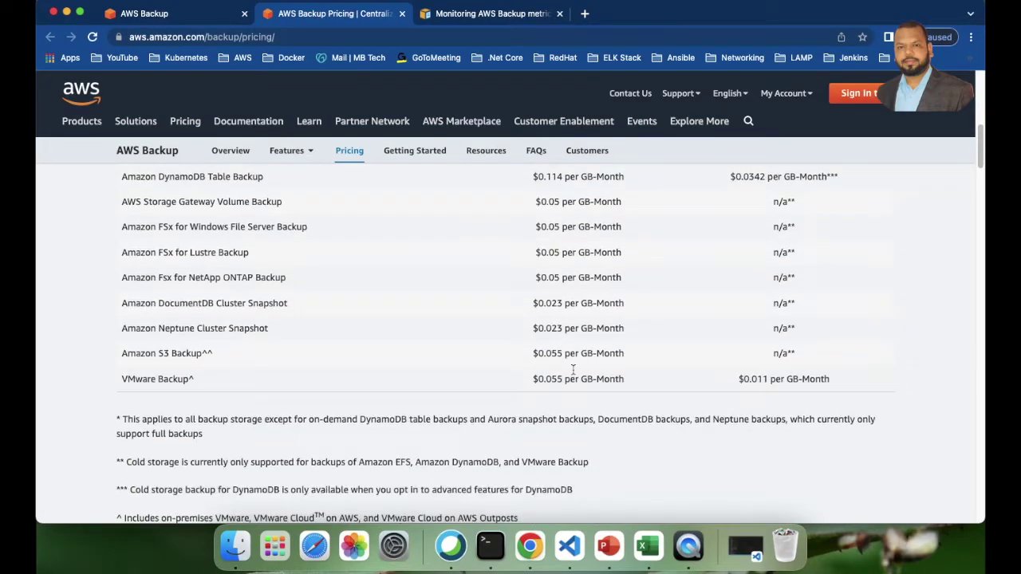
scroll(573, 369, up, 15)
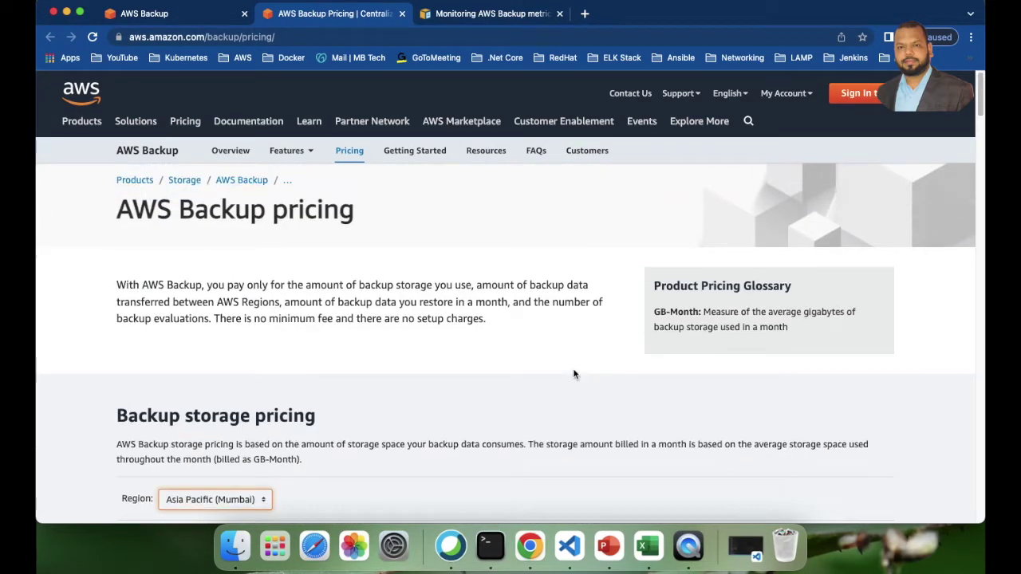
Return to the AWS Backup console page and review the supported services, features and documentation links.
click(207, 15)
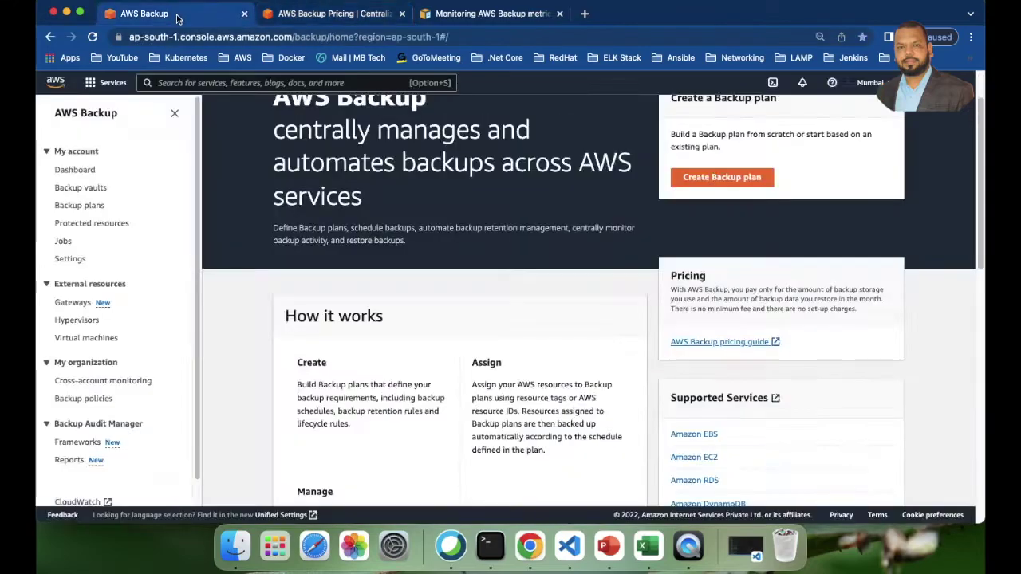
scroll(591, 319, down, 5)
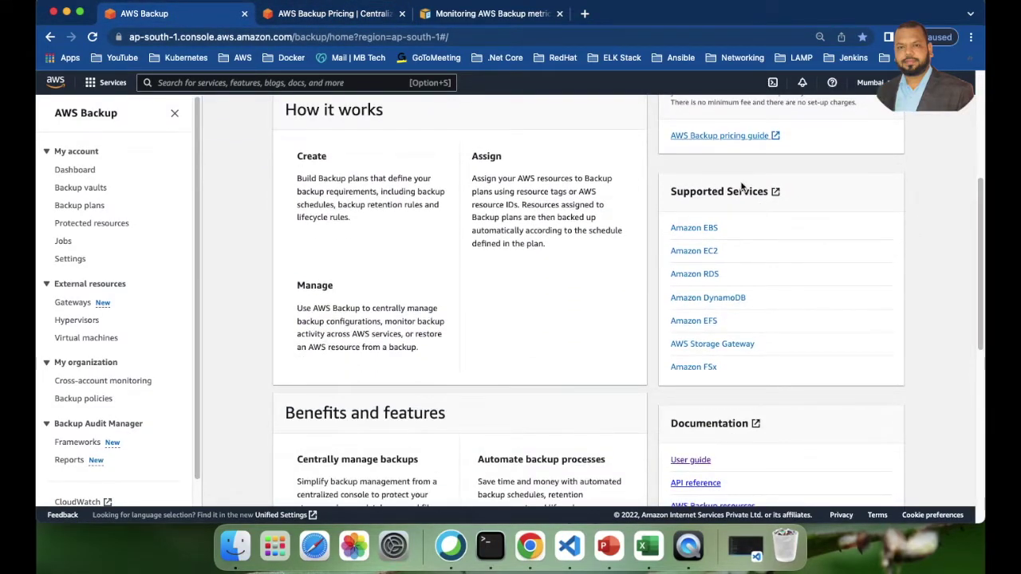
scroll(706, 317, up, 3)
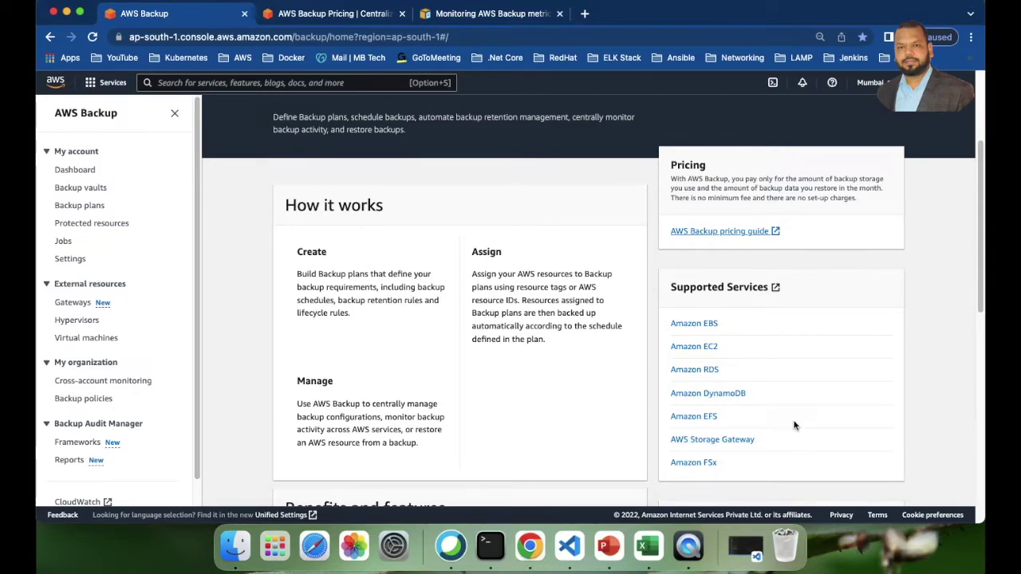
scroll(793, 425, down, 3)
scroll(767, 425, down, 2)
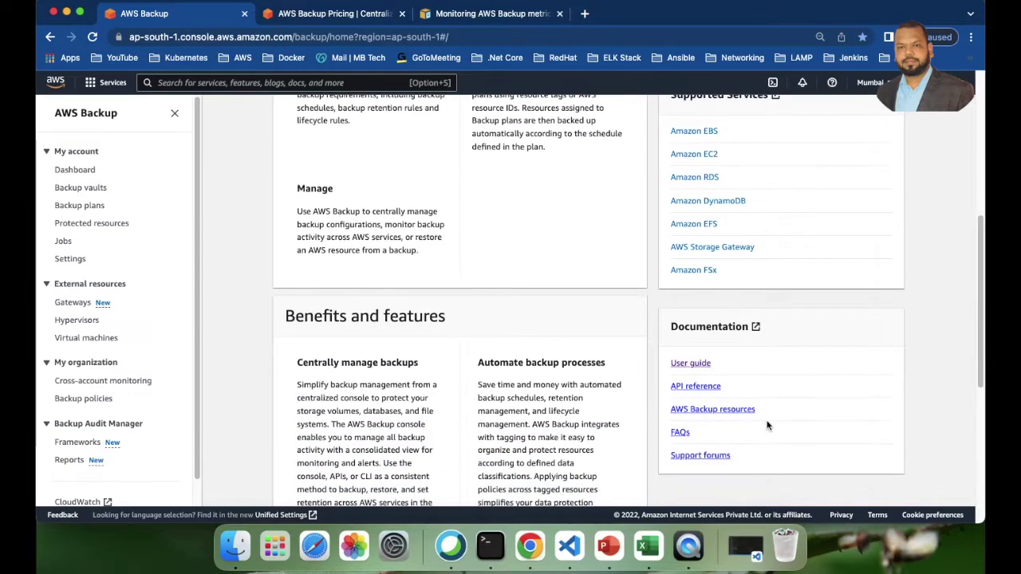
scroll(767, 425, down, 1)
scroll(698, 343, up, 7)
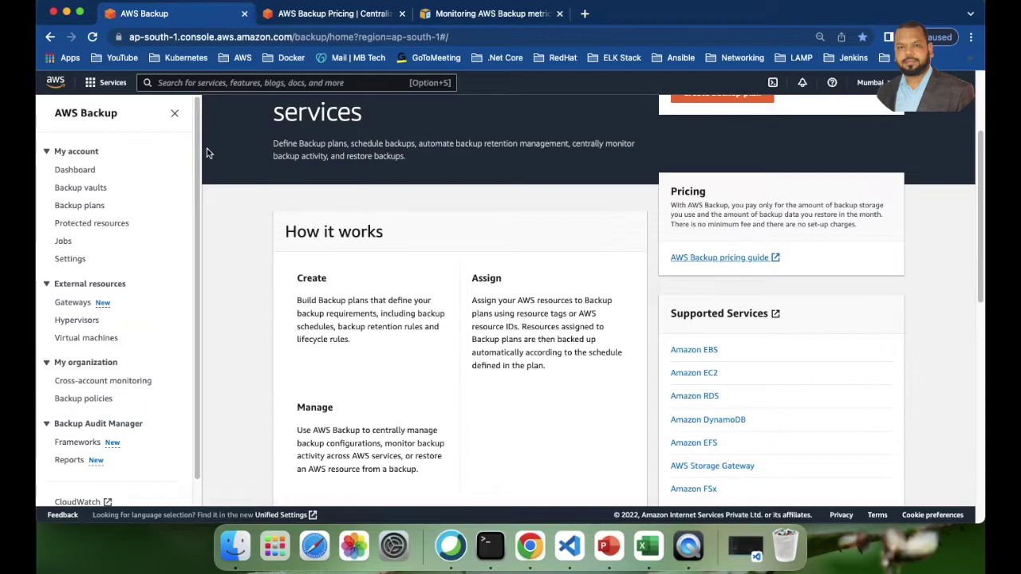
scroll(390, 285, up, 4)
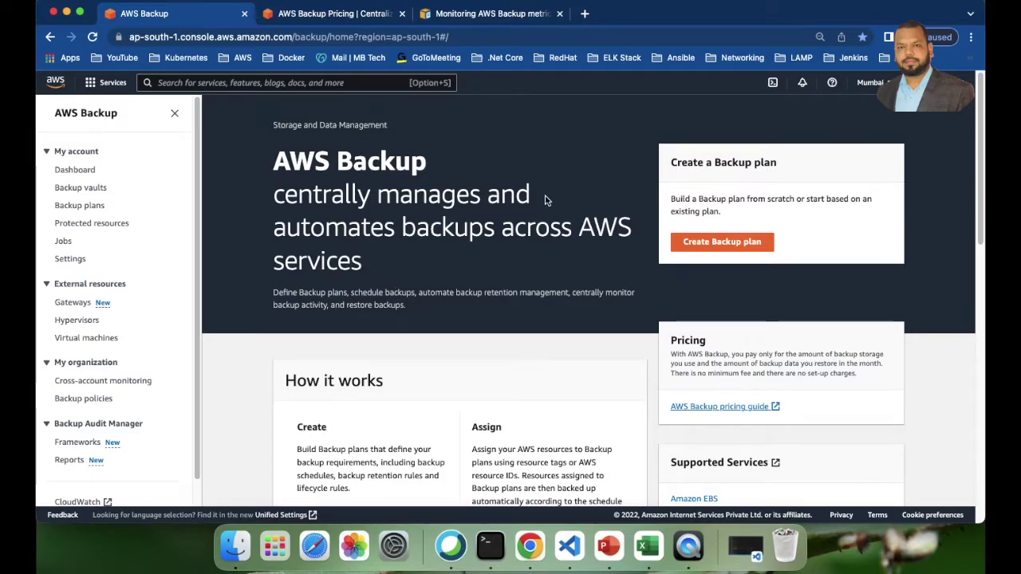
Open the AWS Backup dashboard and look over its overview and the backup, restore and copy job summaries.
click(69, 172)
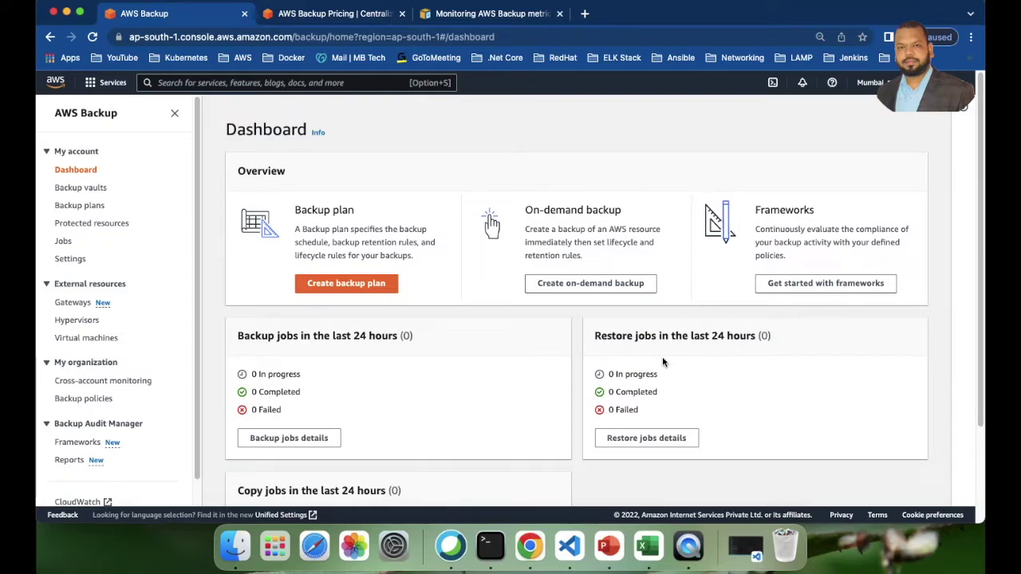
scroll(662, 363, down, 3)
scroll(335, 362, up, 3)
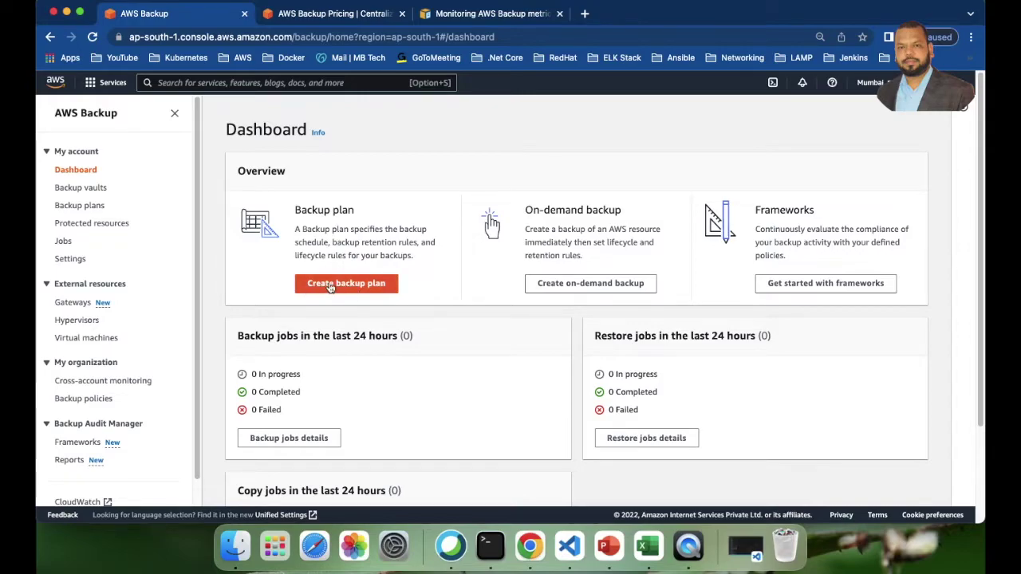
Start creating a backup plan with the Build a new plan option and name it my-ebs-backup.
click(331, 285)
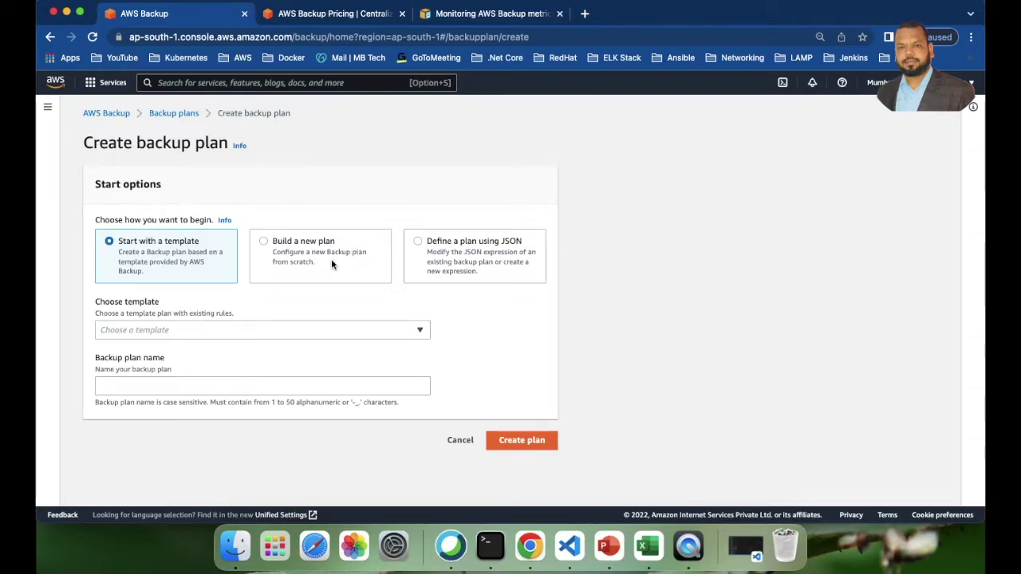
click(264, 242)
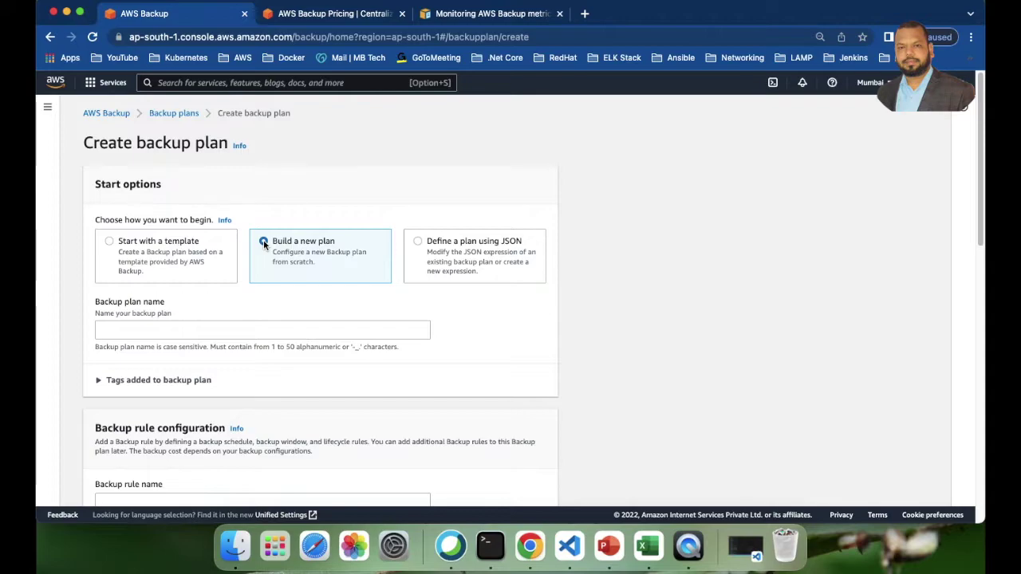
scroll(215, 287, down, 1)
click(158, 312)
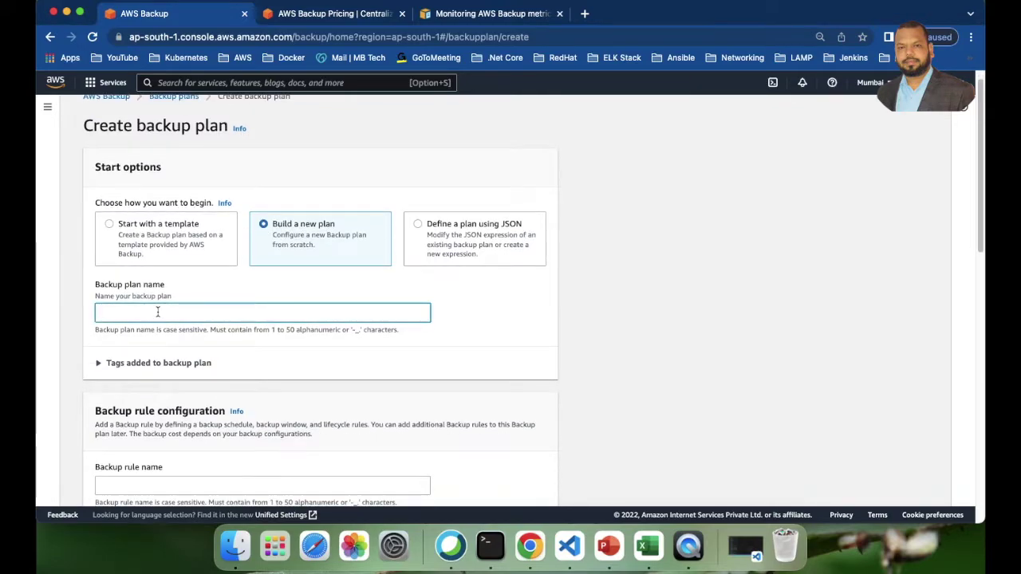
text(my-eb)
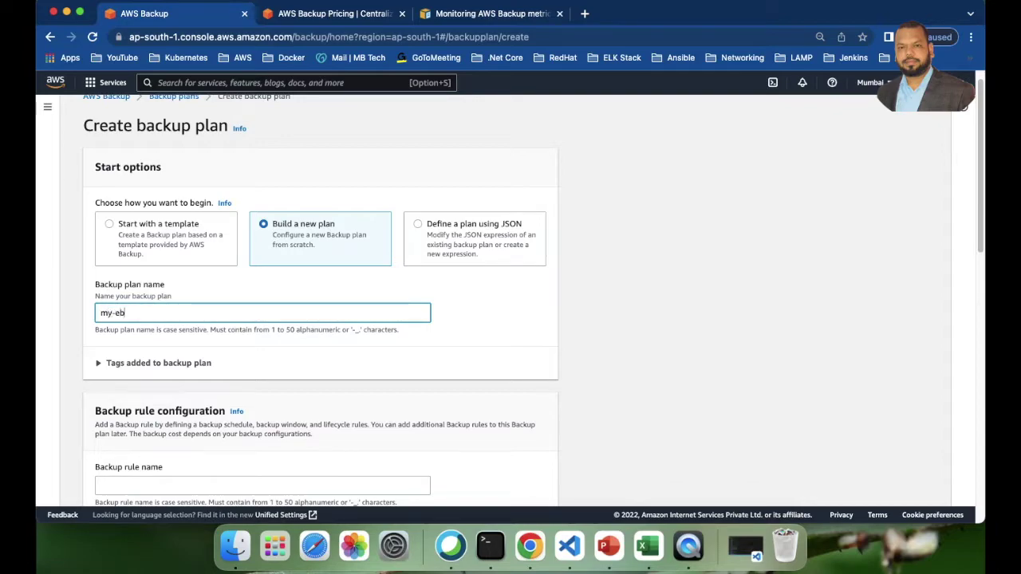
text(s-backup)
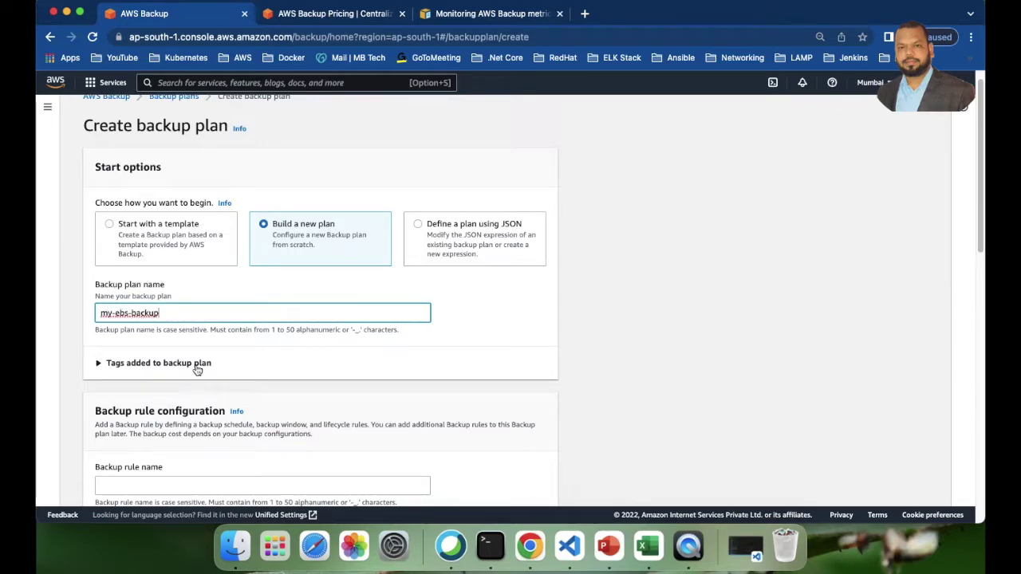
Add a tag to the backup plan with the key Name and the value EBS-Backup.
scroll(197, 370, down, 2)
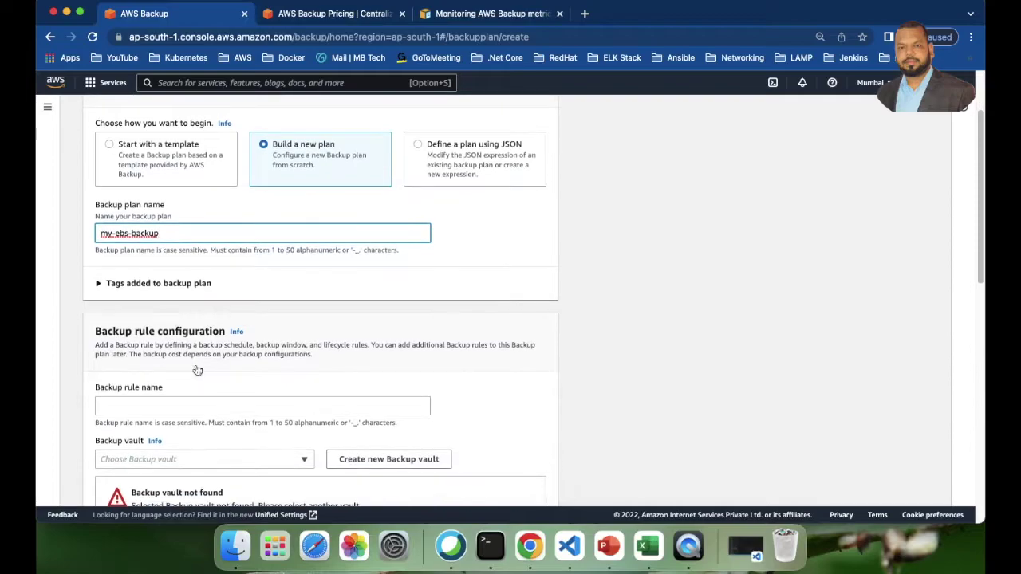
click(99, 283)
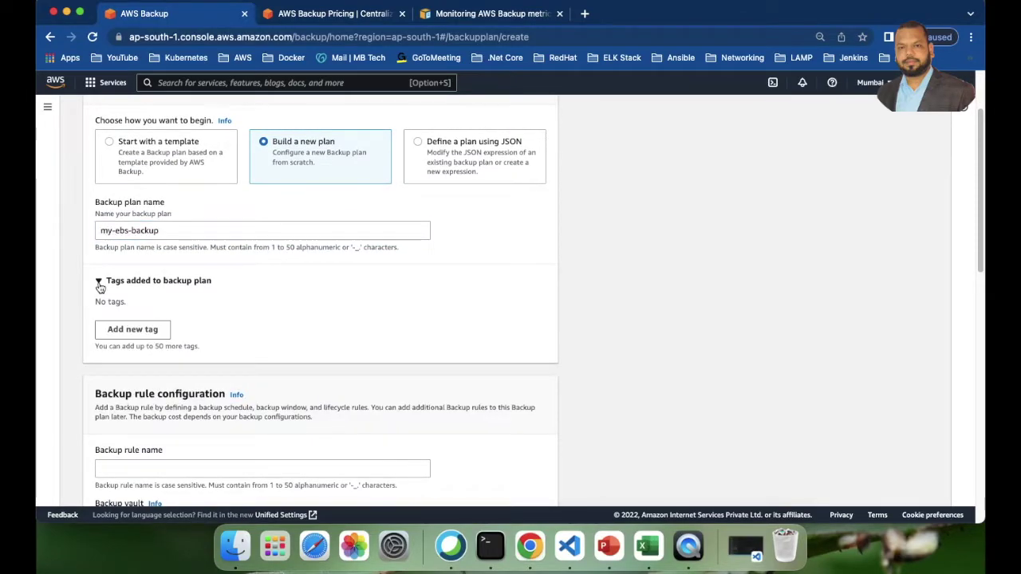
click(118, 331)
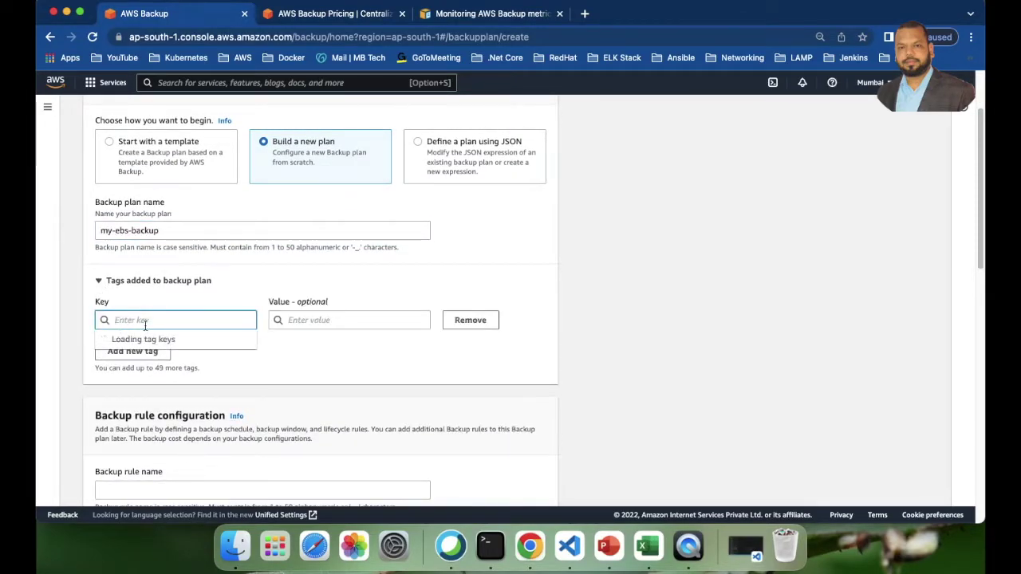
text(Name)
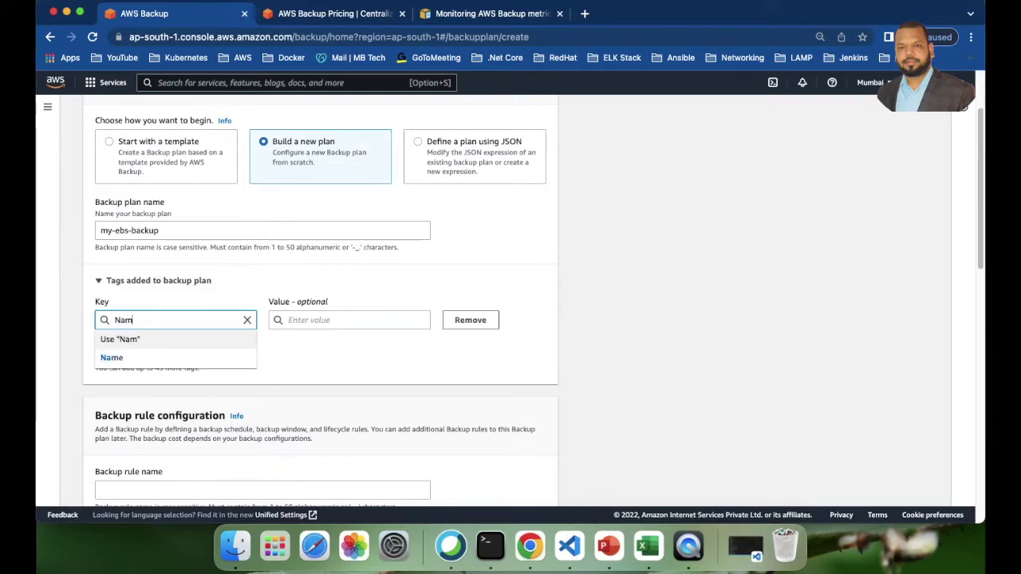
click(150, 358)
click(322, 318)
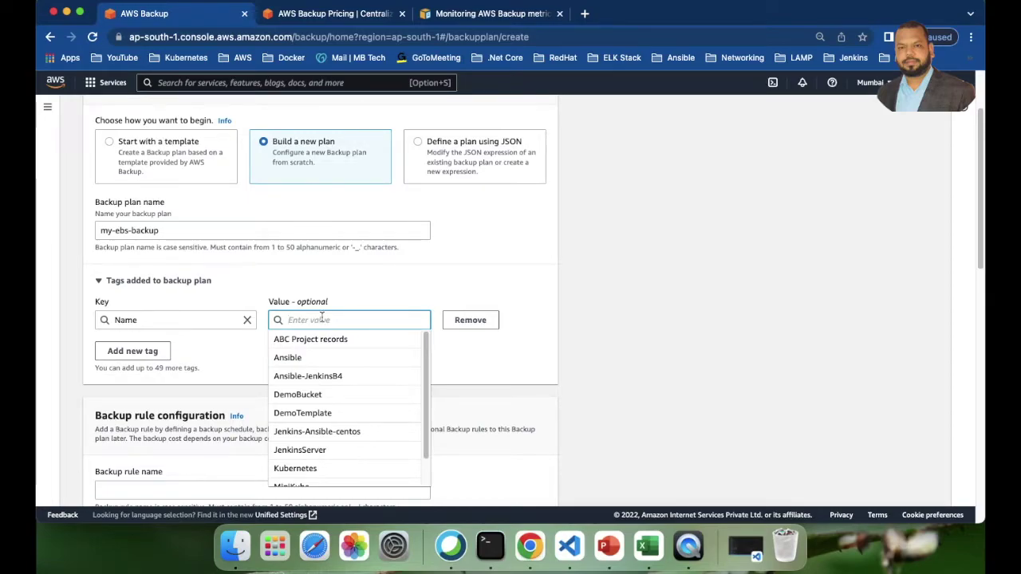
text(EB)
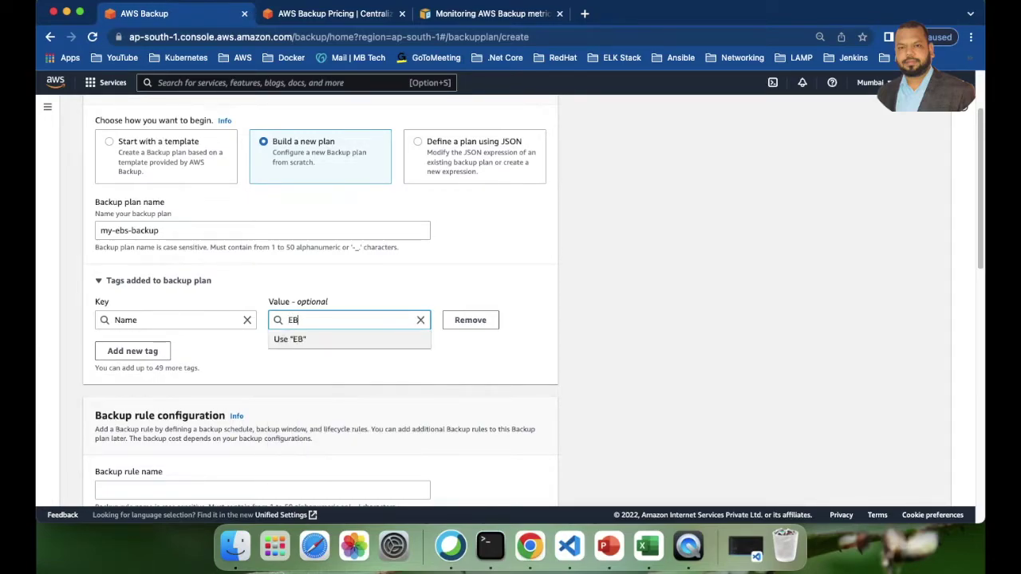
text(S-Bac)
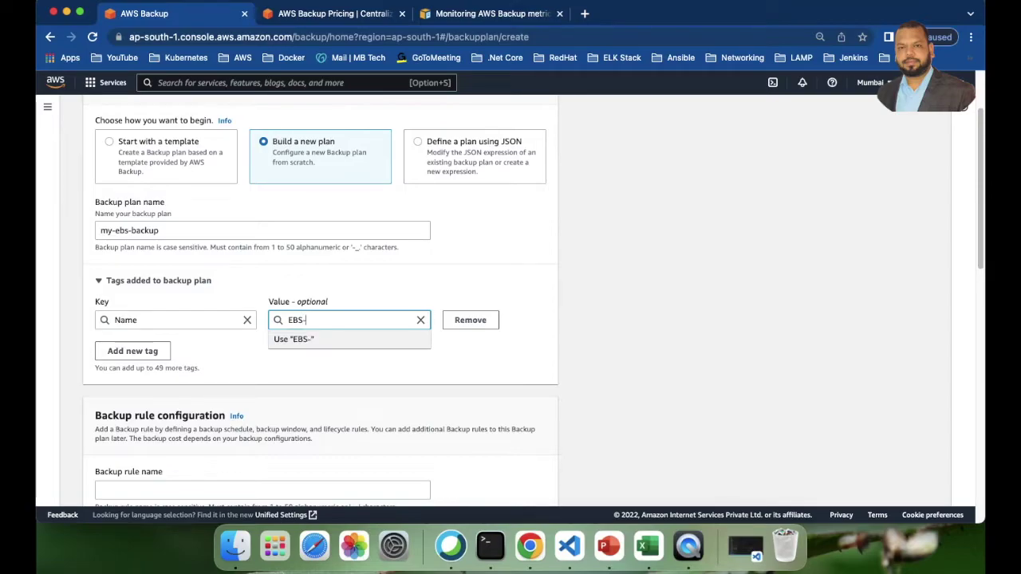
text(kup)
click(456, 375)
Name the backup rule my-ebs-backup in the rule configuration.
scroll(366, 362, down, 5)
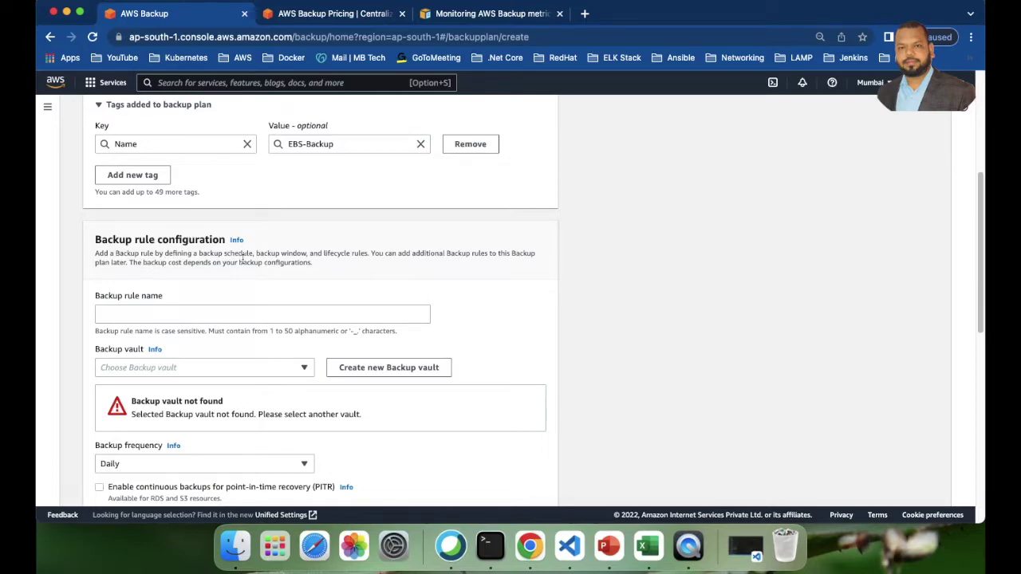
scroll(277, 257, down, 3)
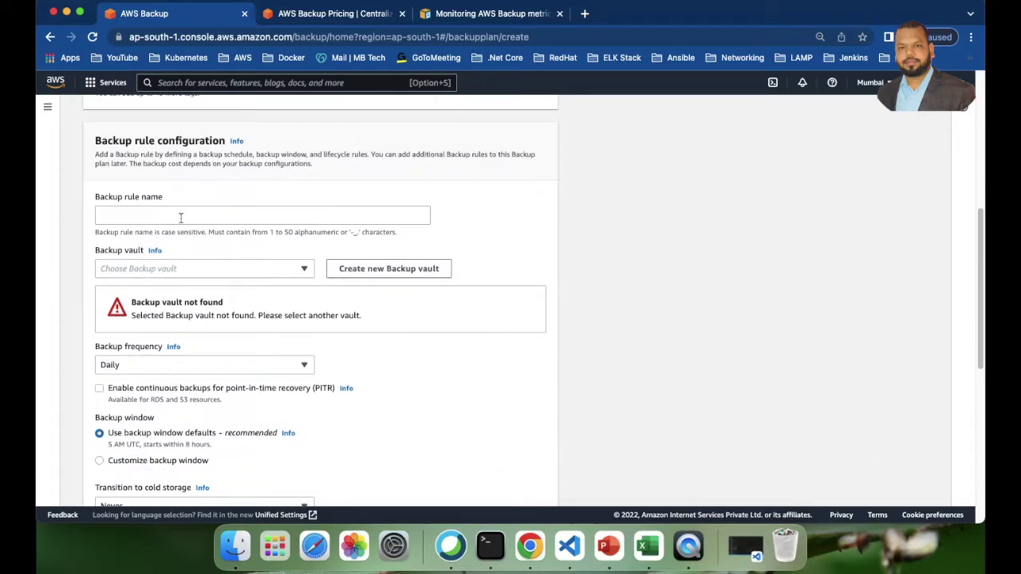
click(228, 217)
text(e)
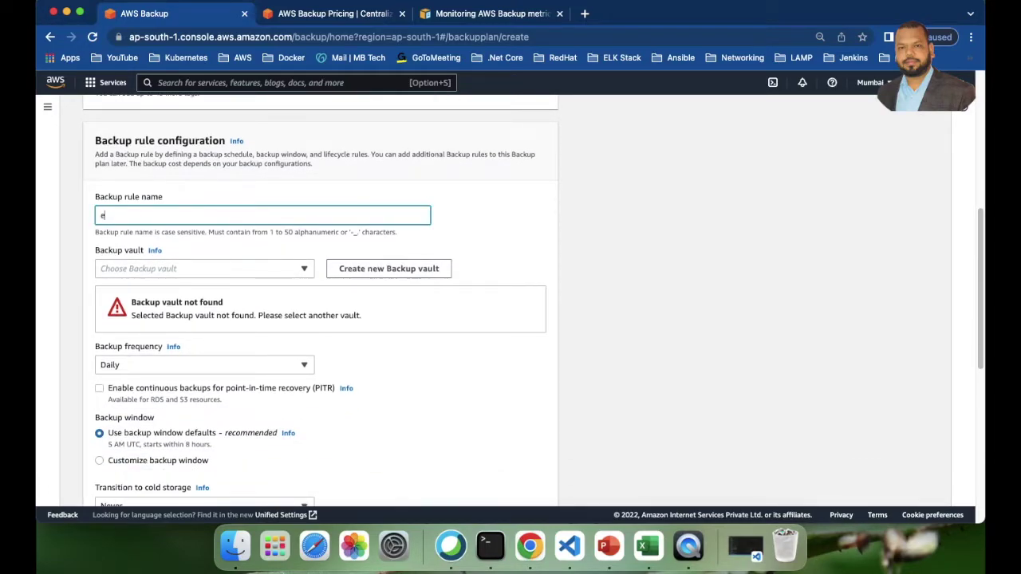
text(bs-)
key(BackSpace)
key(BackSpace)
text(my-ebs-backup)
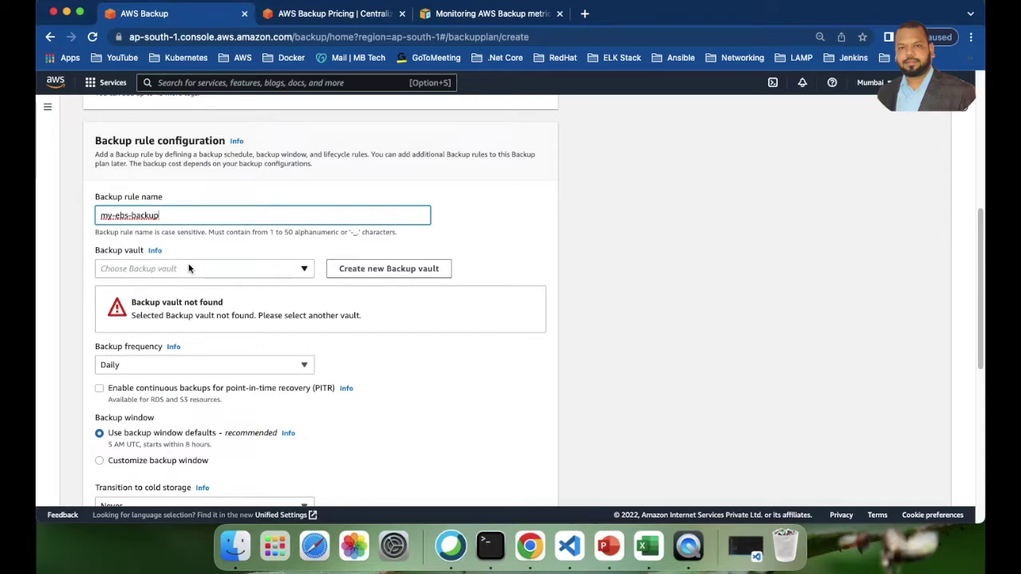
Read the help text on the target backup vault and check which existing vaults can be chosen.
click(155, 251)
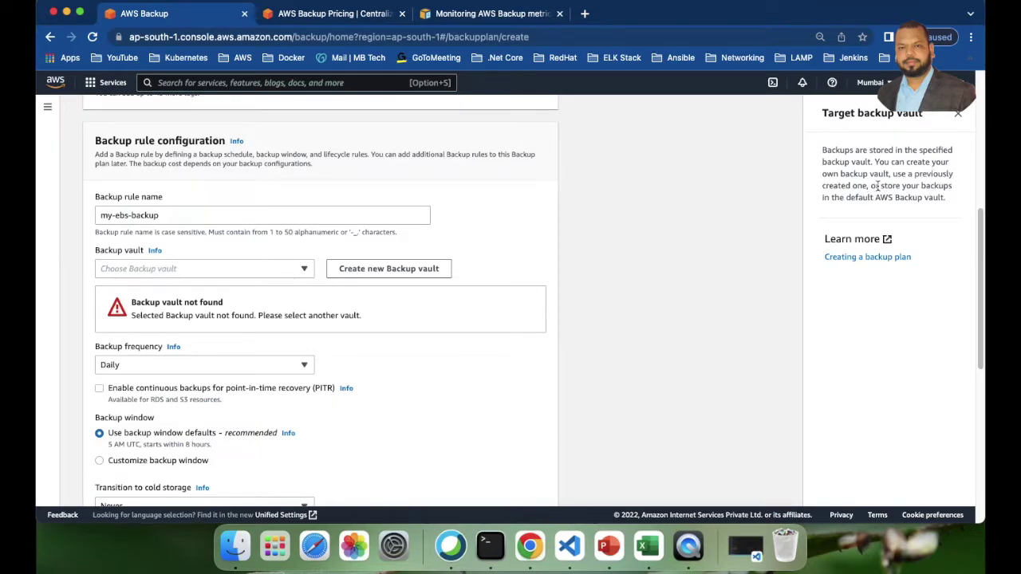
drag(870, 186, 946, 206)
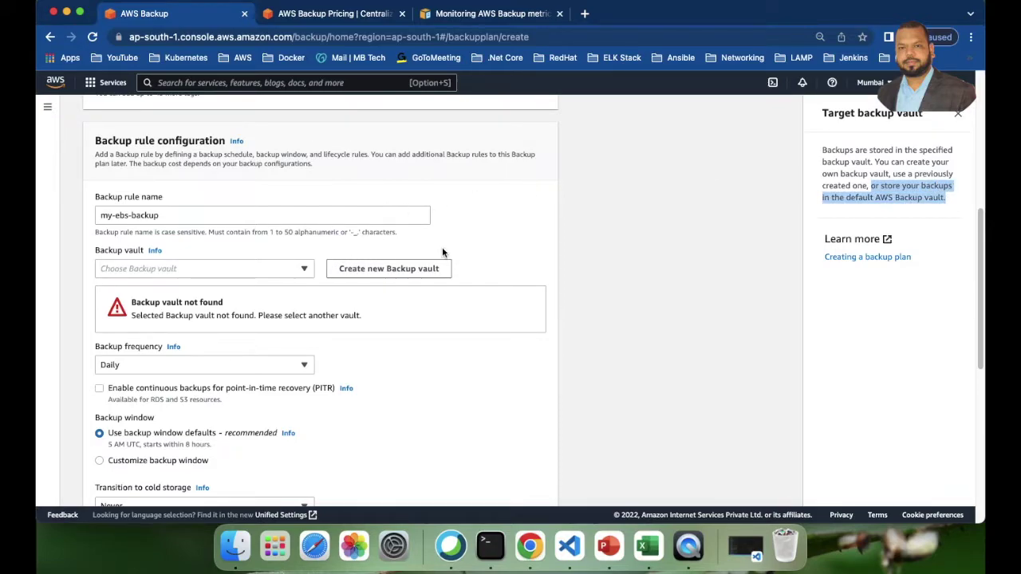
click(958, 117)
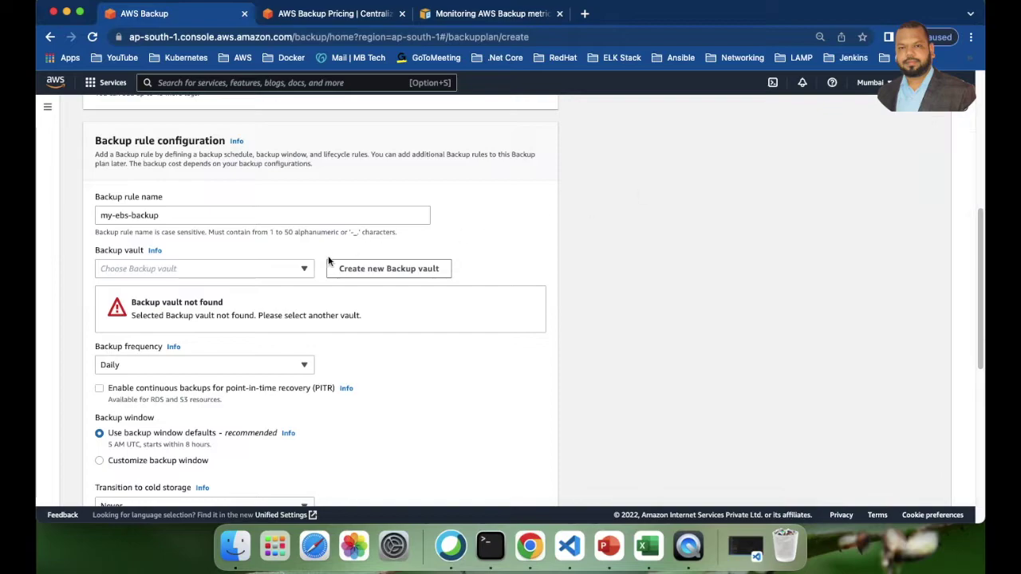
click(231, 269)
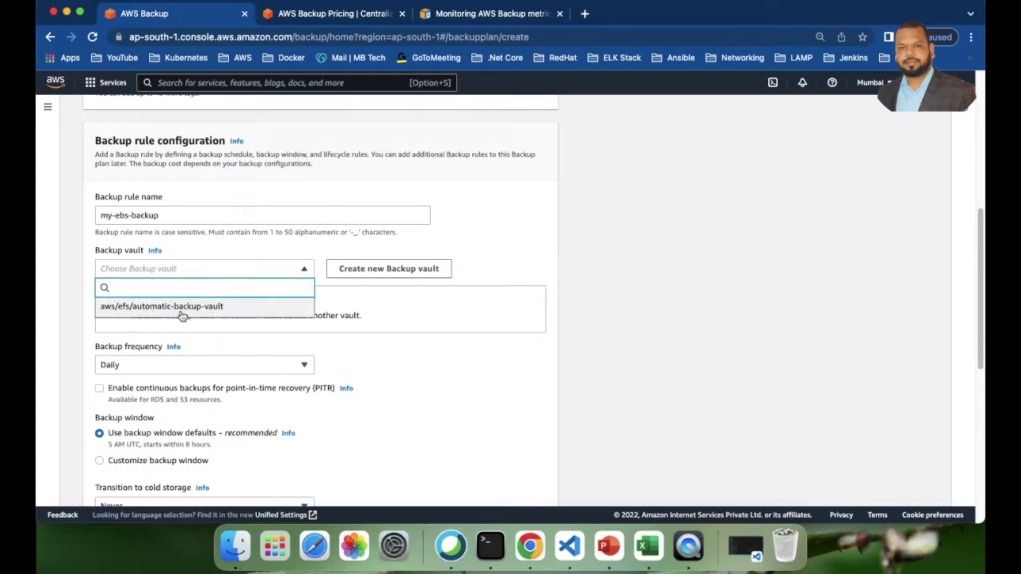
click(531, 245)
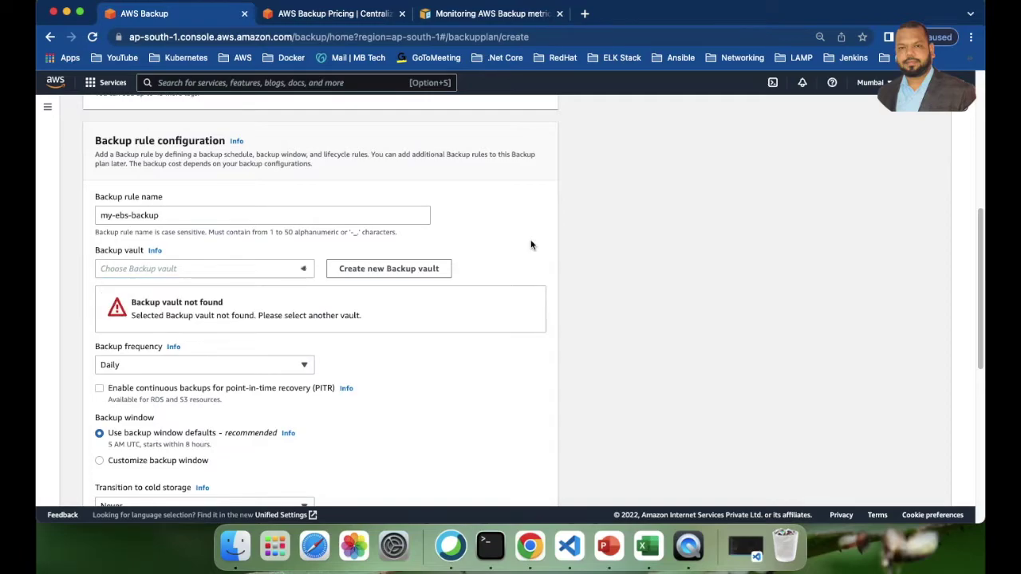
Create a new backup vault named my-backup-vault, encrypted with the (default) aws/backup key and without tags.
click(381, 271)
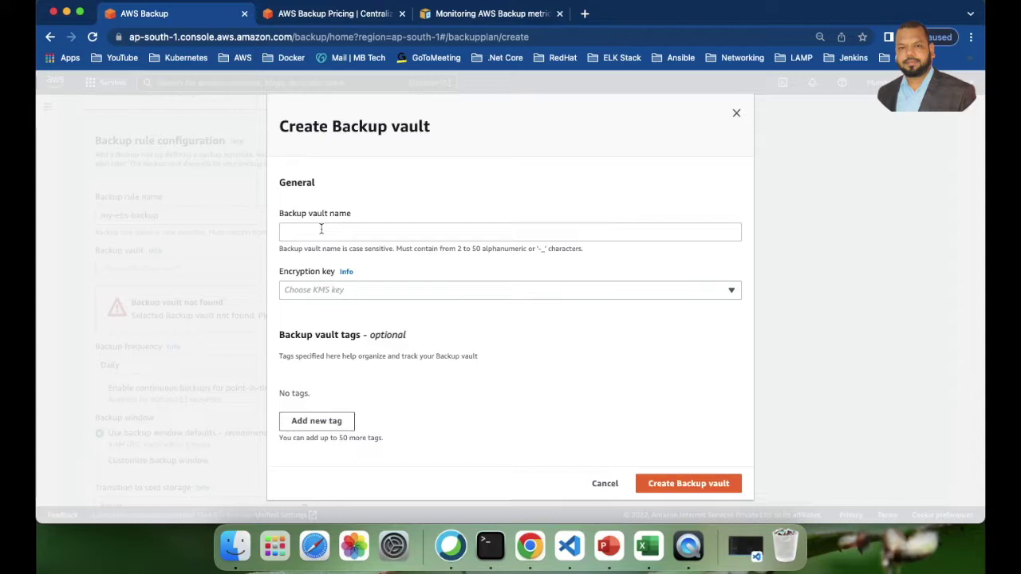
click(321, 229)
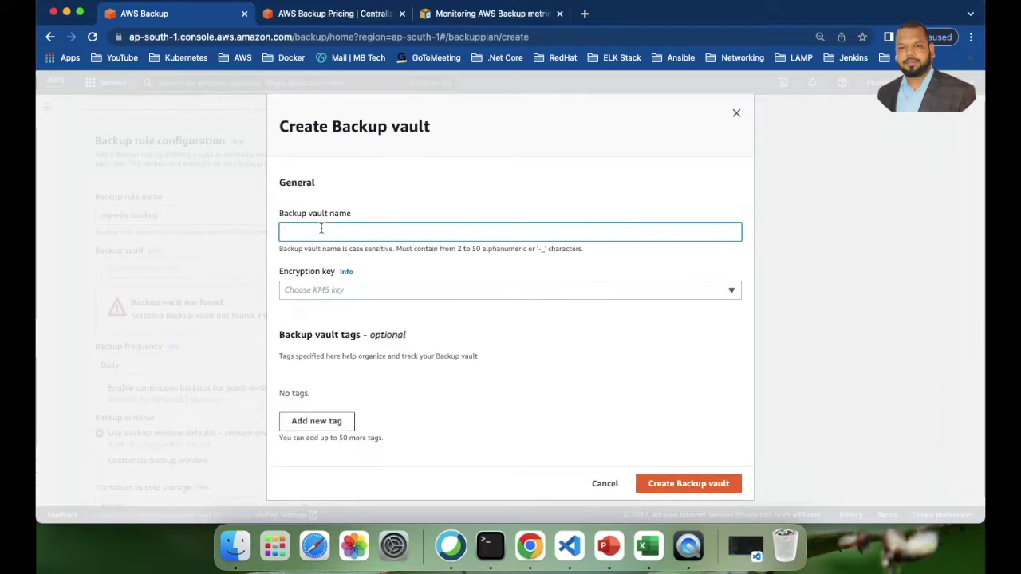
text(my-backup-va)
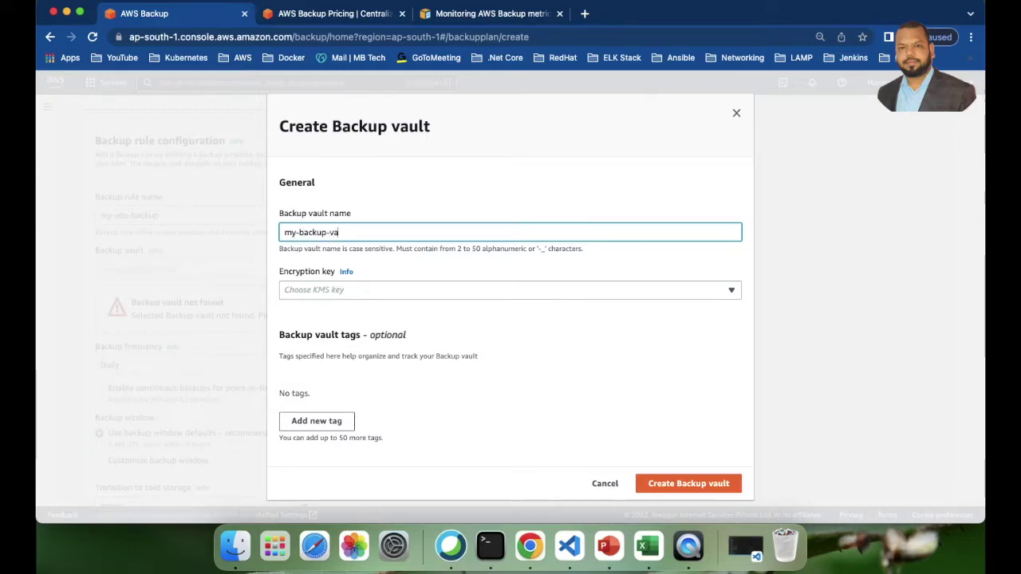
text(ult)
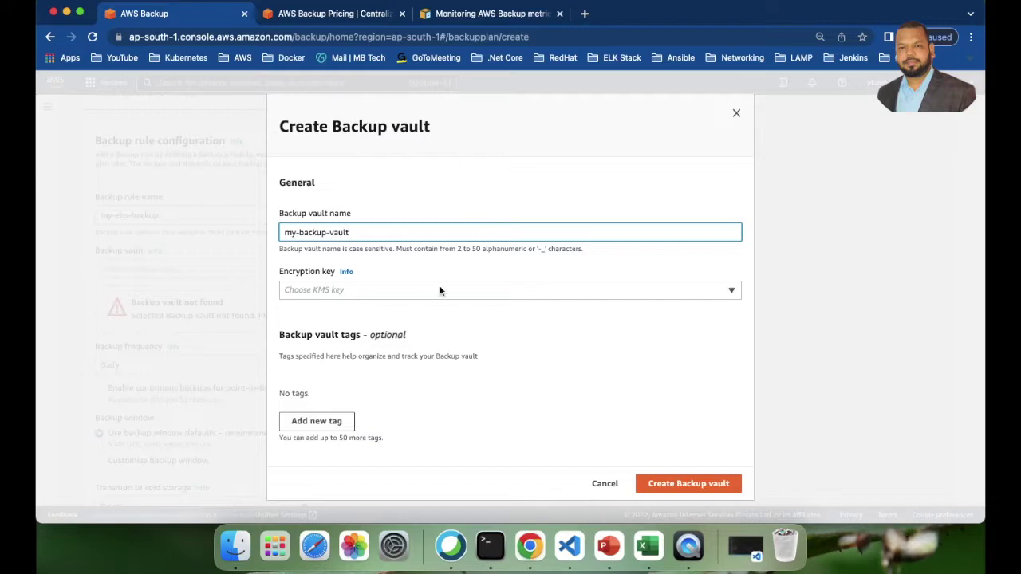
click(486, 290)
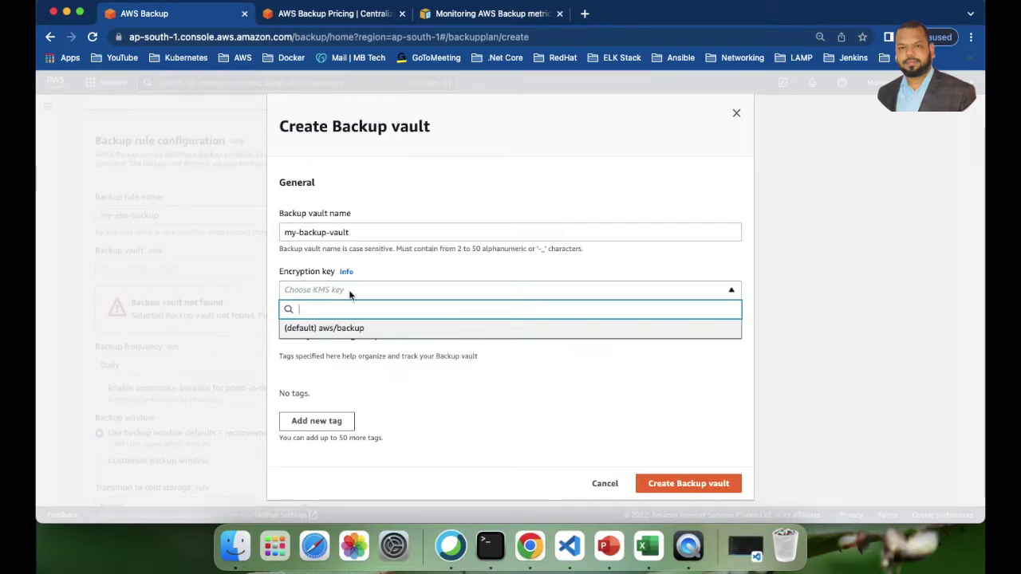
click(353, 334)
scroll(365, 351, down, 2)
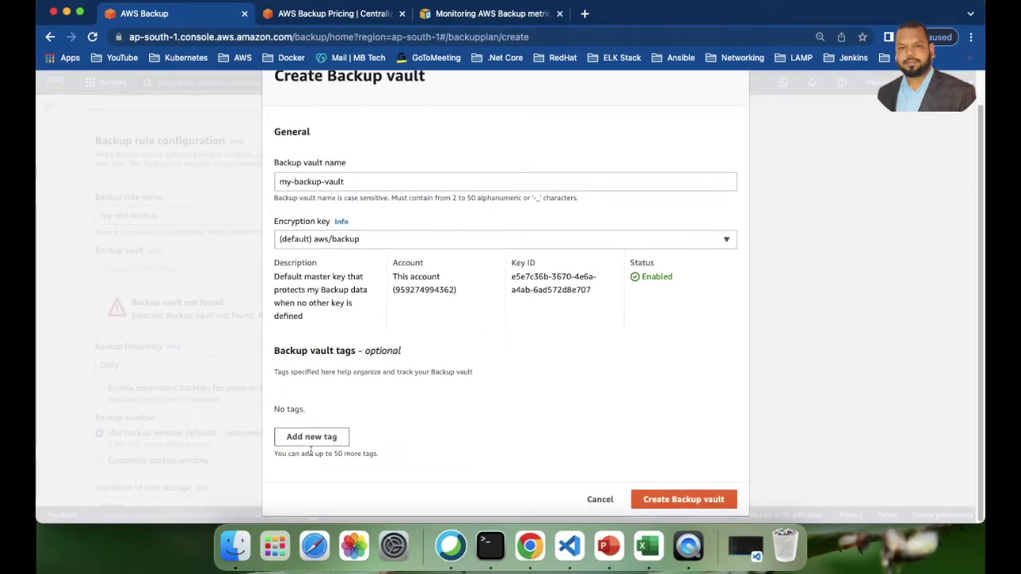
click(680, 500)
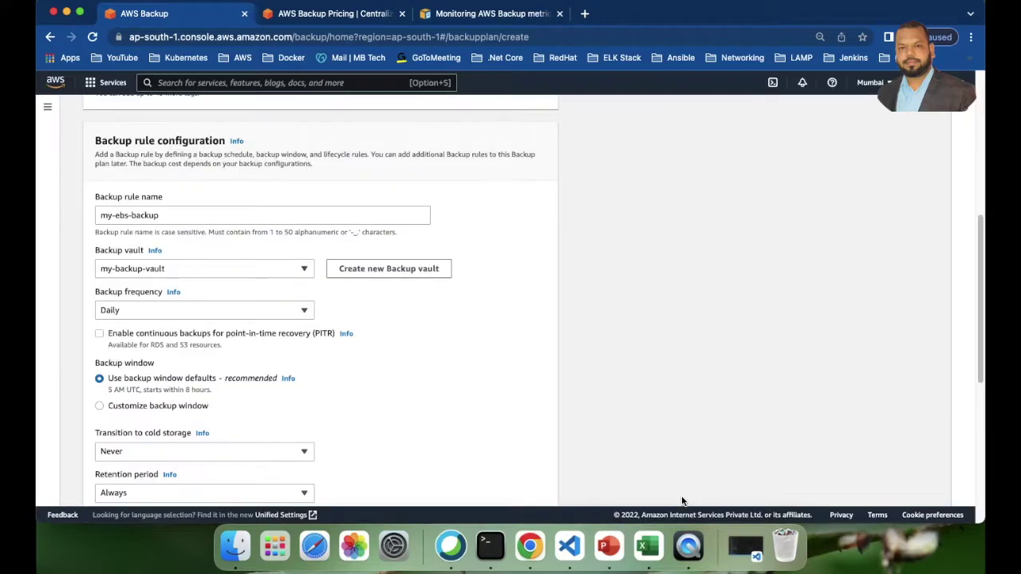
Review the plan's name and tag, and choose my-backup-vault as the rule's backup vault.
scroll(453, 363, up, 10)
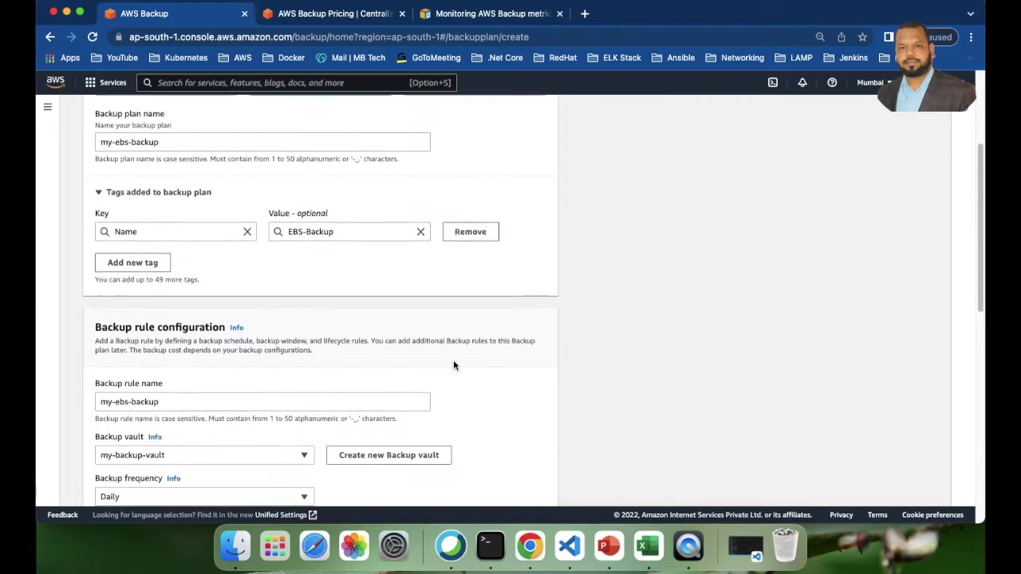
scroll(453, 365, down, 5)
scroll(267, 365, down, 2)
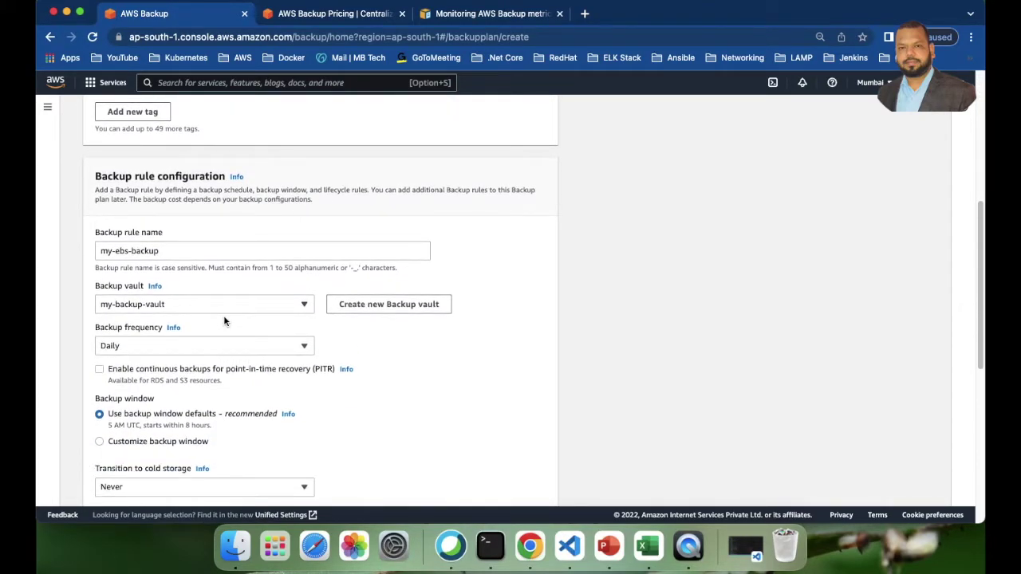
click(263, 304)
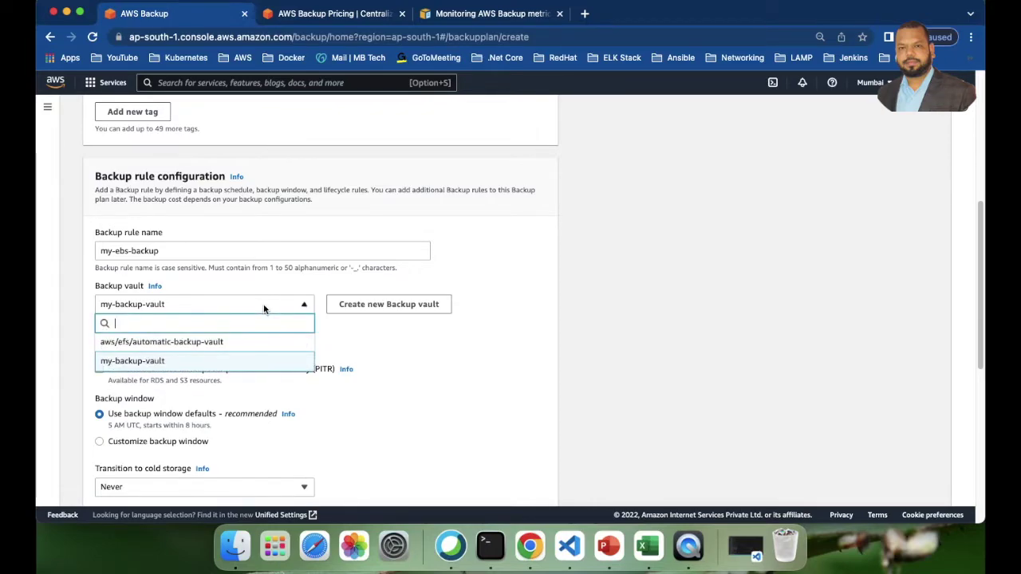
click(180, 364)
Review the backup frequency options and choose Daily for the rule.
scroll(394, 371, down, 2)
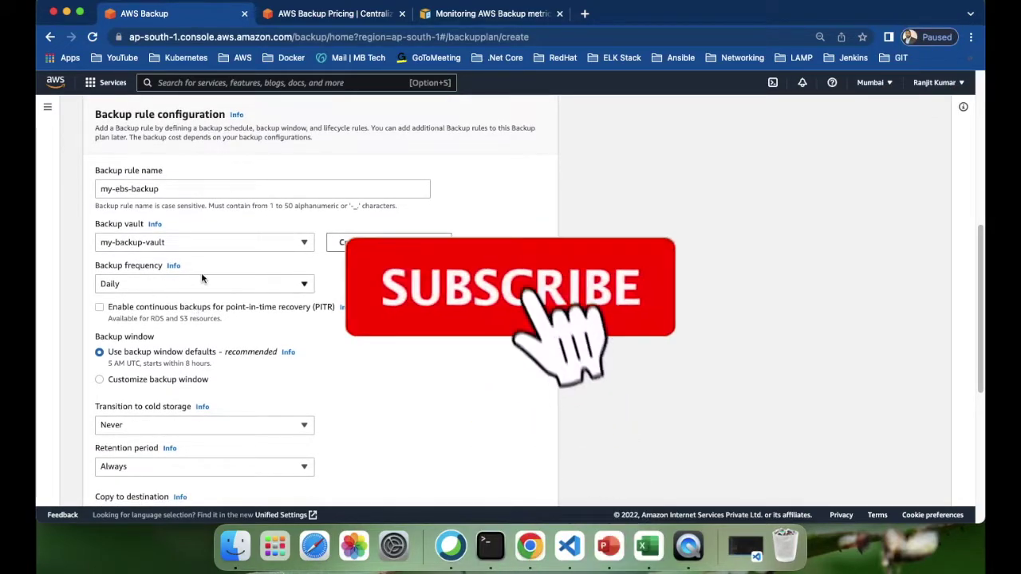
click(208, 284)
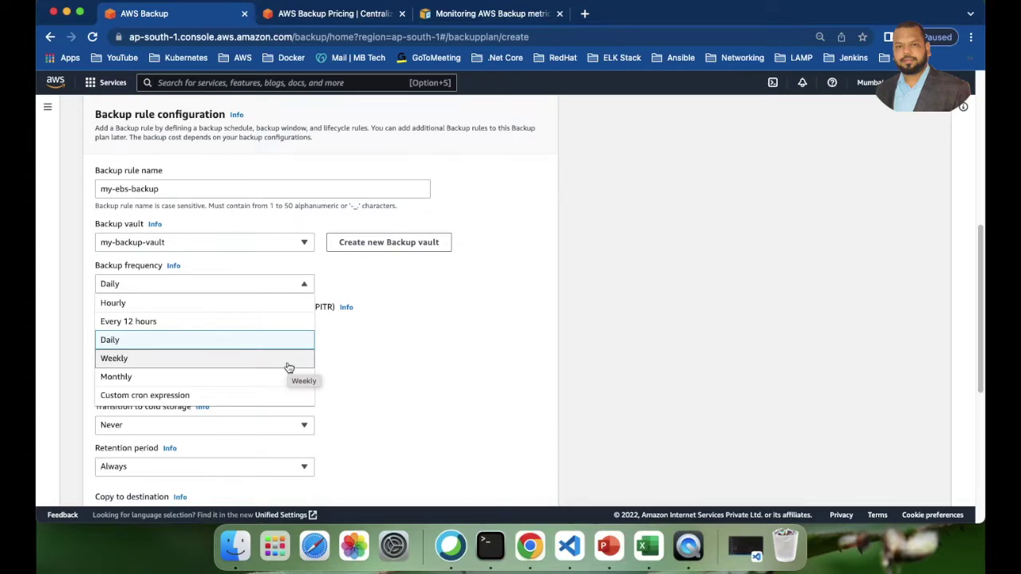
click(152, 345)
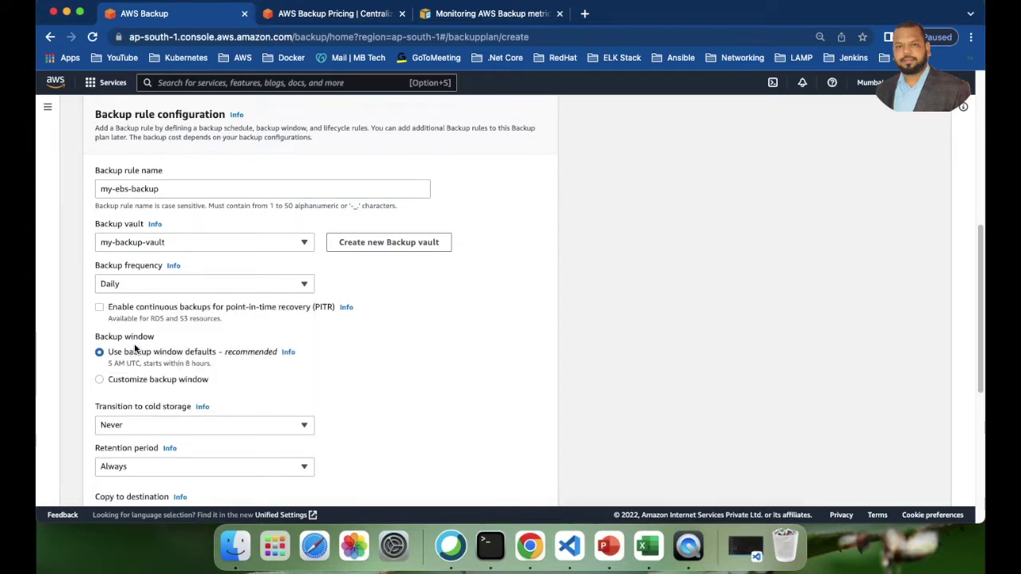
Switch the rule's backup window from the recommended defaults to a customized window and review its timing options.
scroll(366, 351, down, 1)
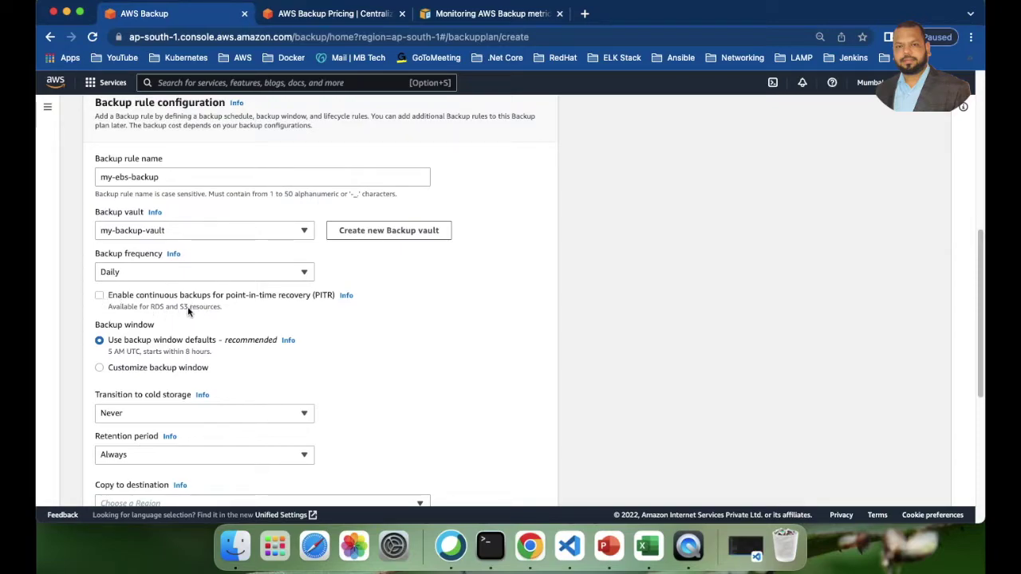
scroll(188, 307, down, 2)
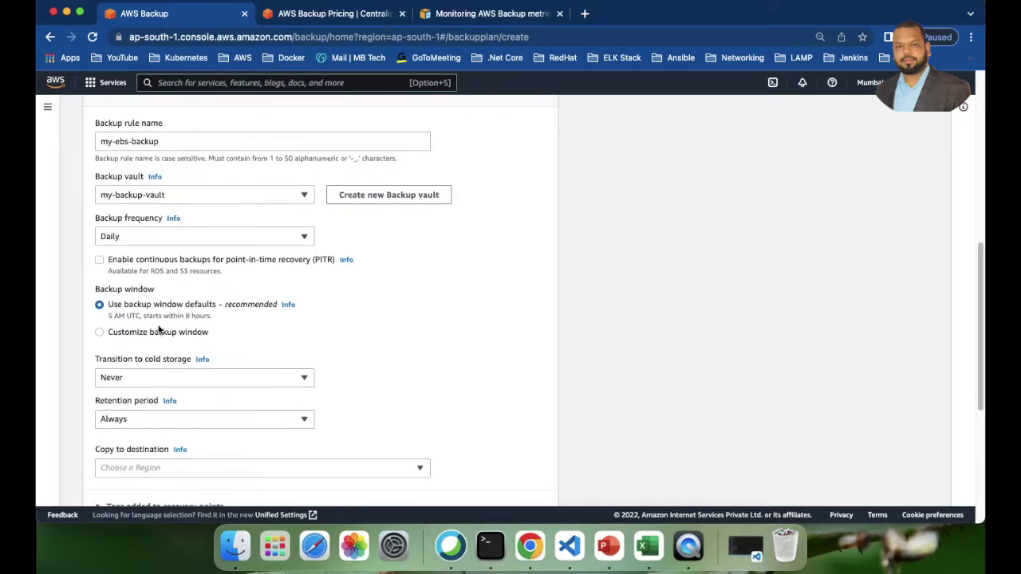
scroll(100, 303, down, 1)
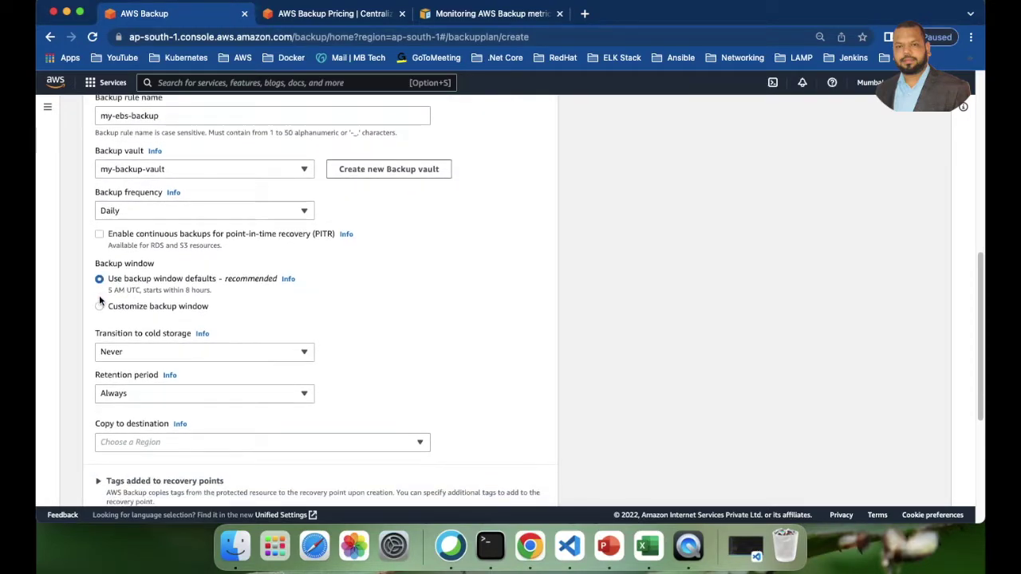
scroll(101, 286, down, 1)
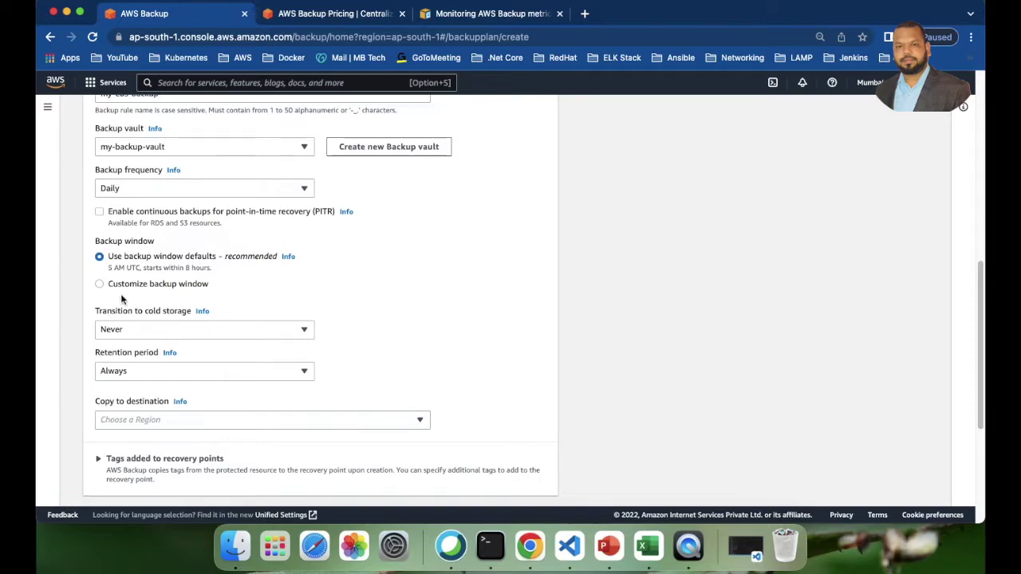
click(99, 284)
scroll(360, 406, down, 2)
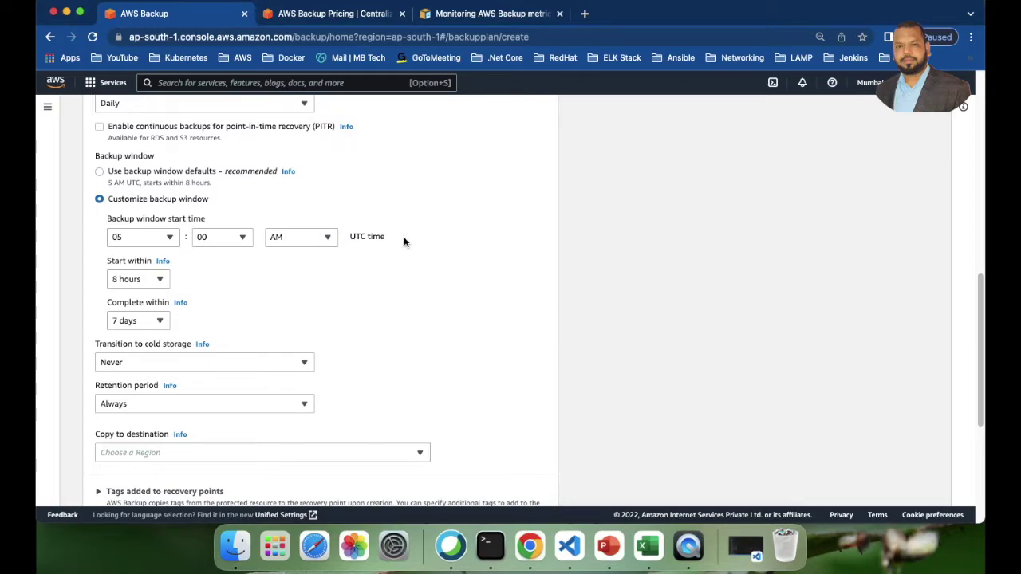
scroll(353, 254, up, 1)
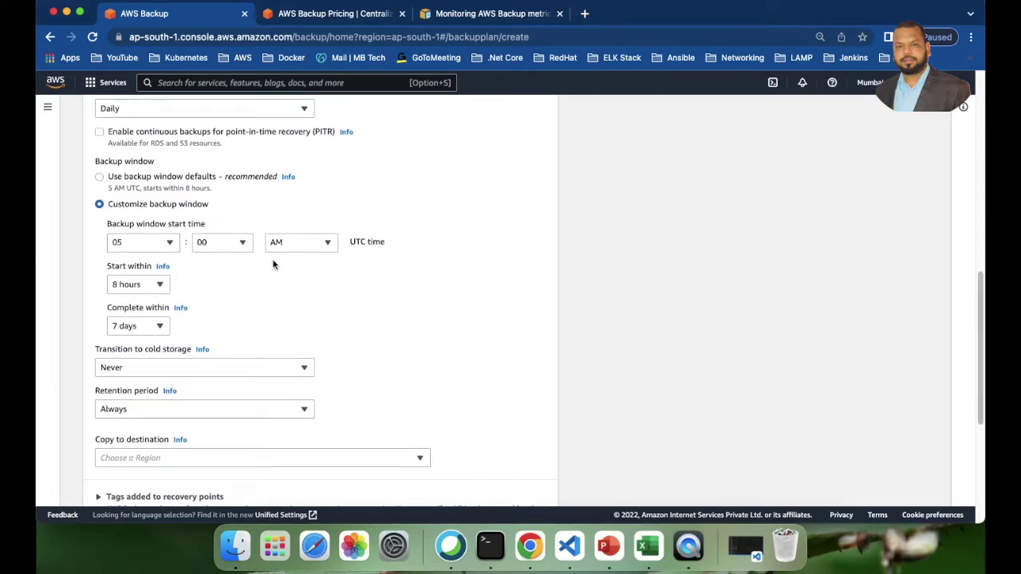
Review the customized backup window's time zone and duration settings and the available options for transition to cold storage.
drag(351, 240, 399, 246)
scroll(276, 279, down, 1)
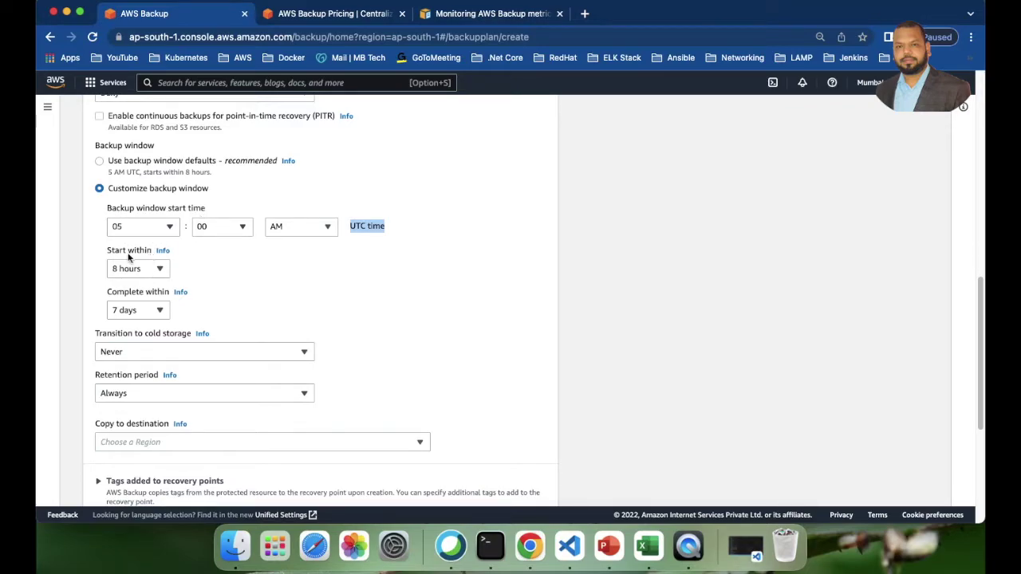
click(221, 276)
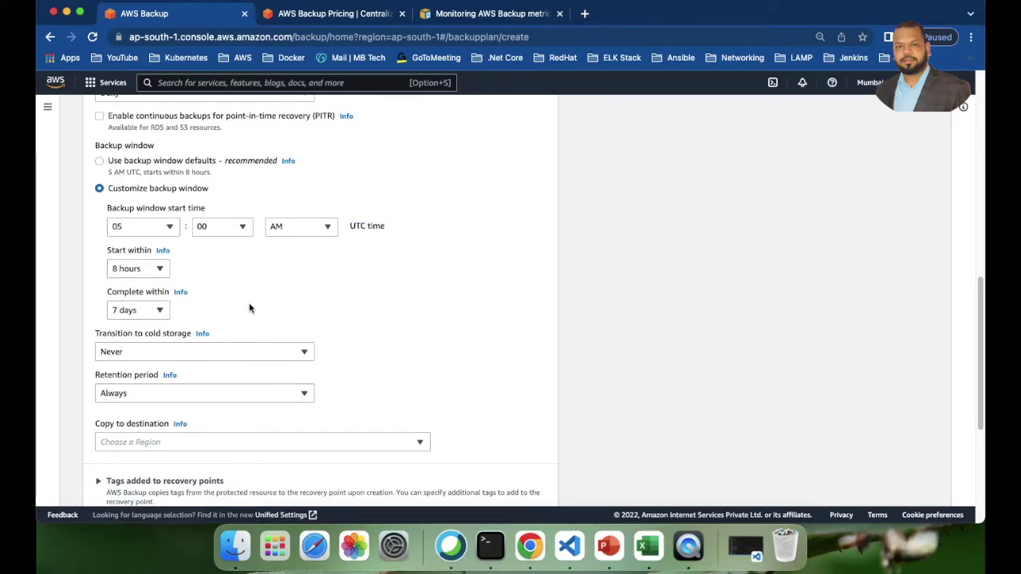
scroll(248, 309, down, 1)
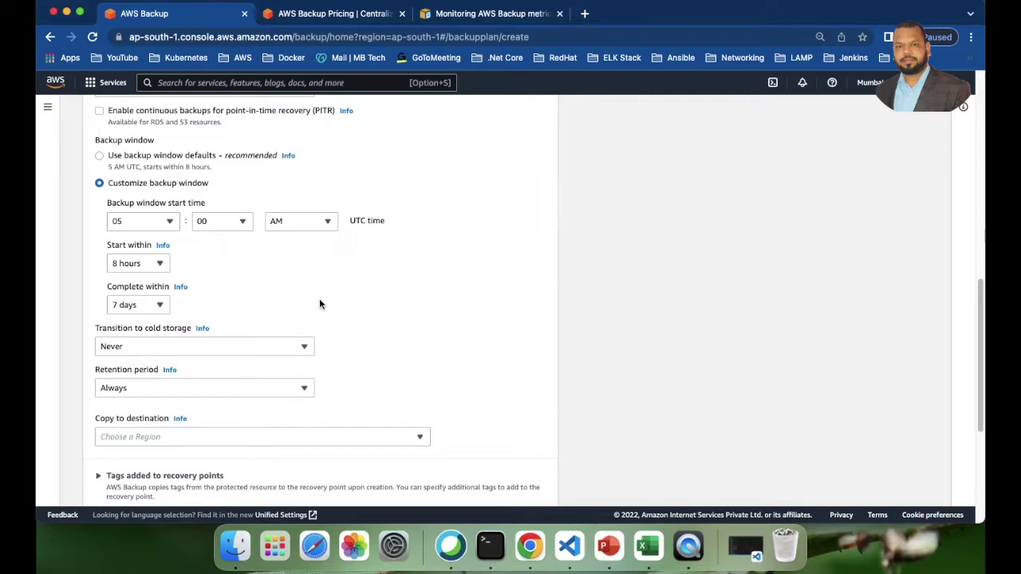
scroll(319, 304, down, 2)
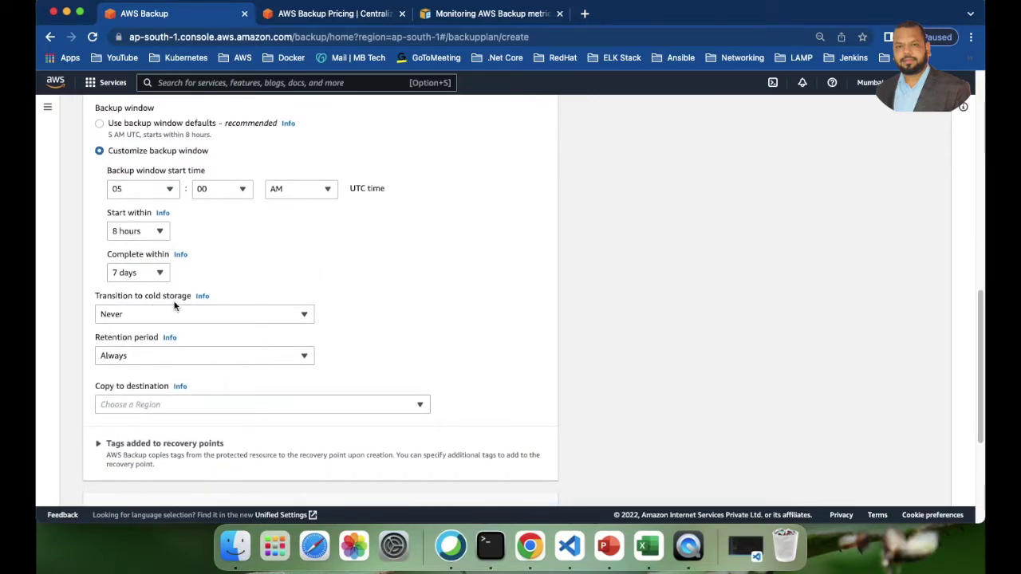
click(166, 319)
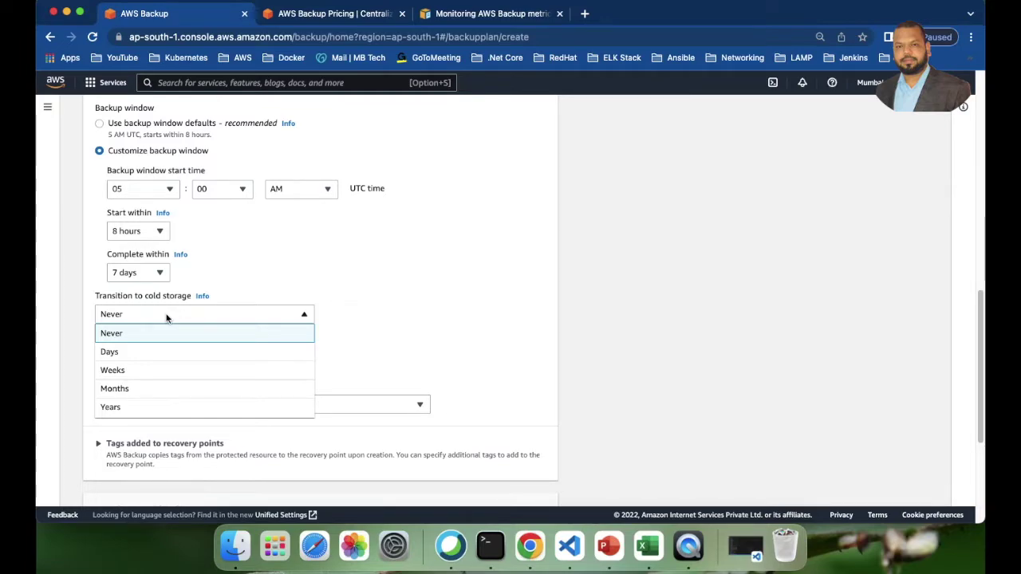
click(376, 286)
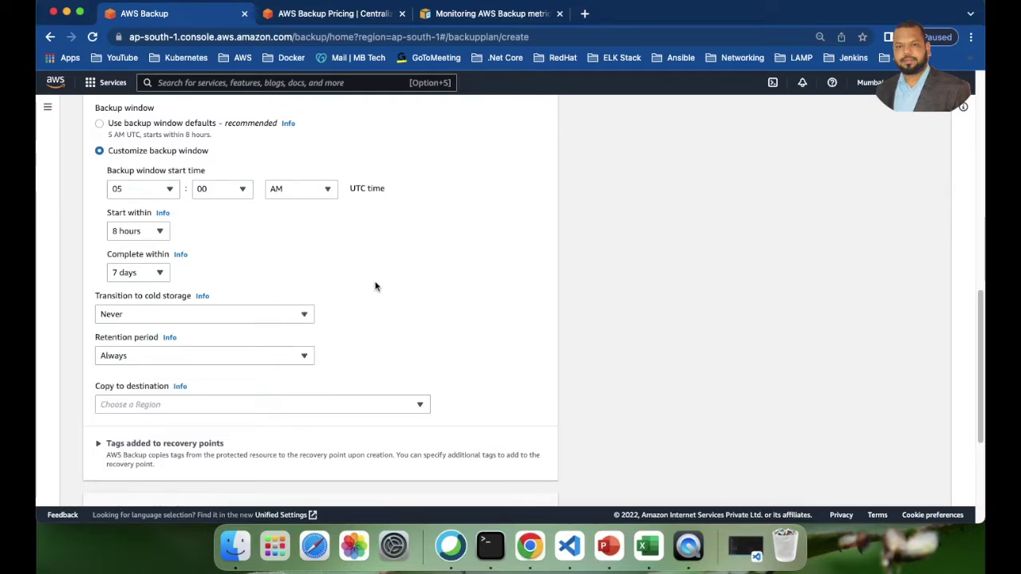
click(291, 320)
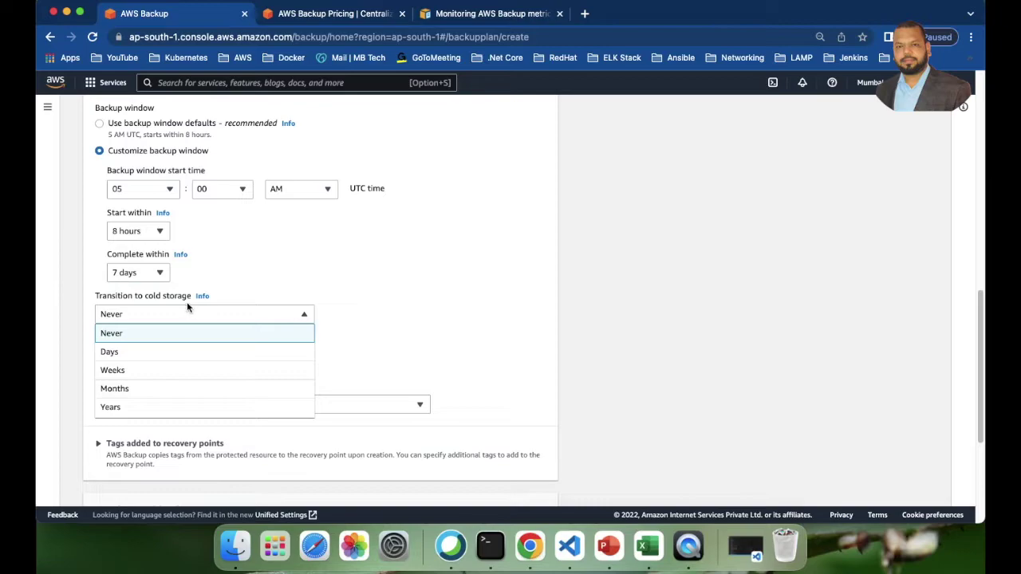
click(380, 299)
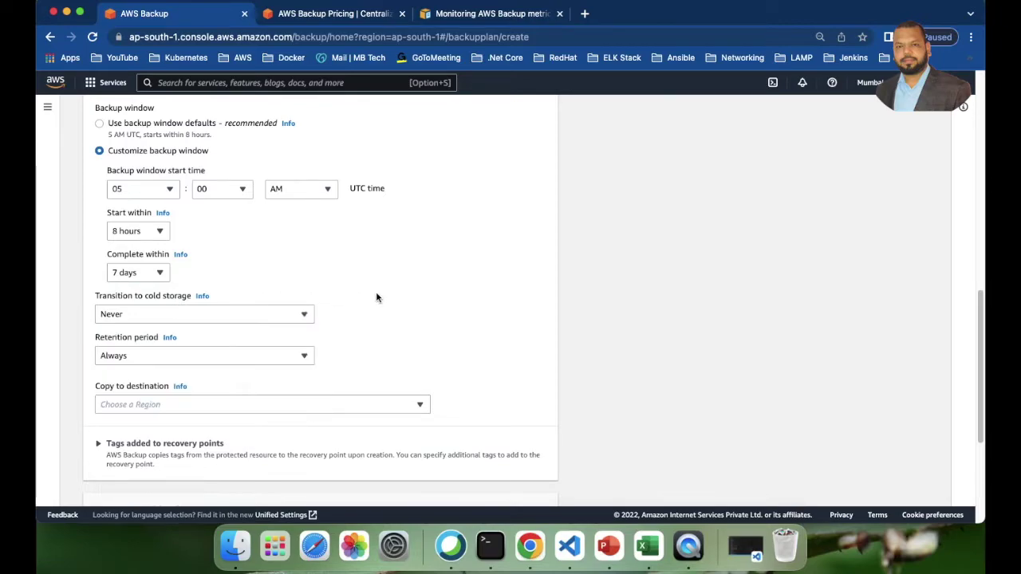
click(242, 315)
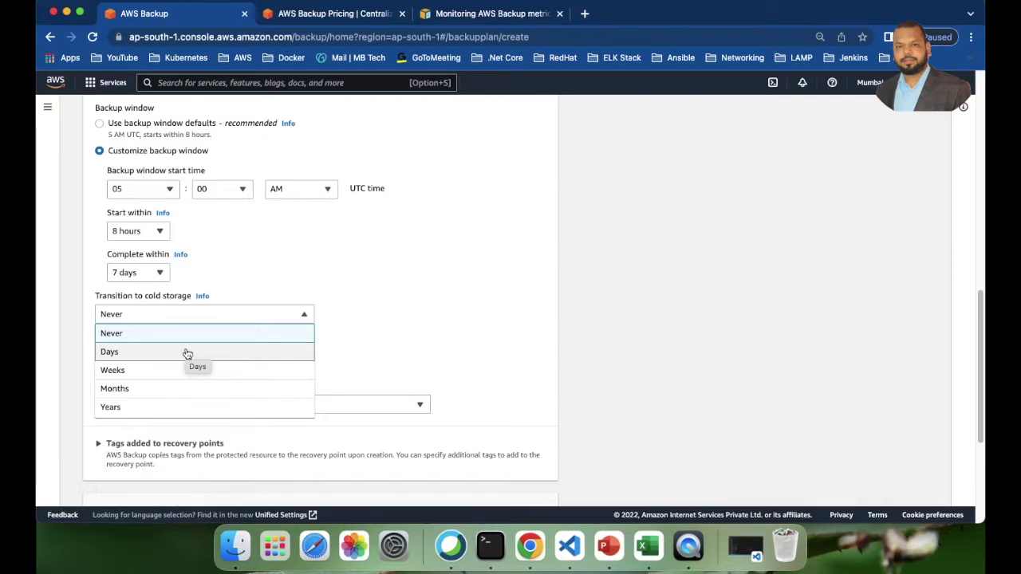
click(304, 313)
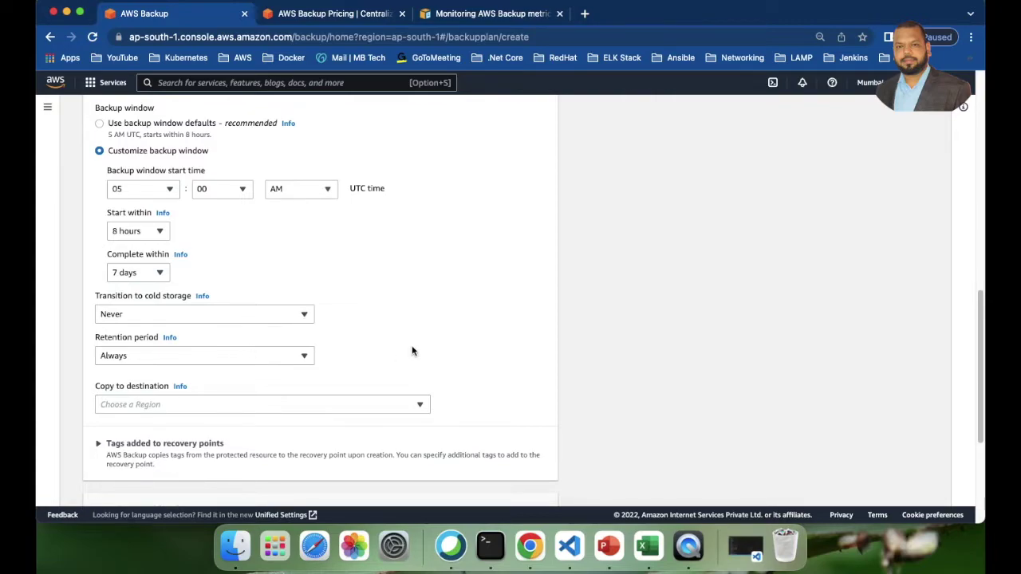
Set the rule's retention period to 1 day and check the other retention units.
scroll(356, 348, down, 3)
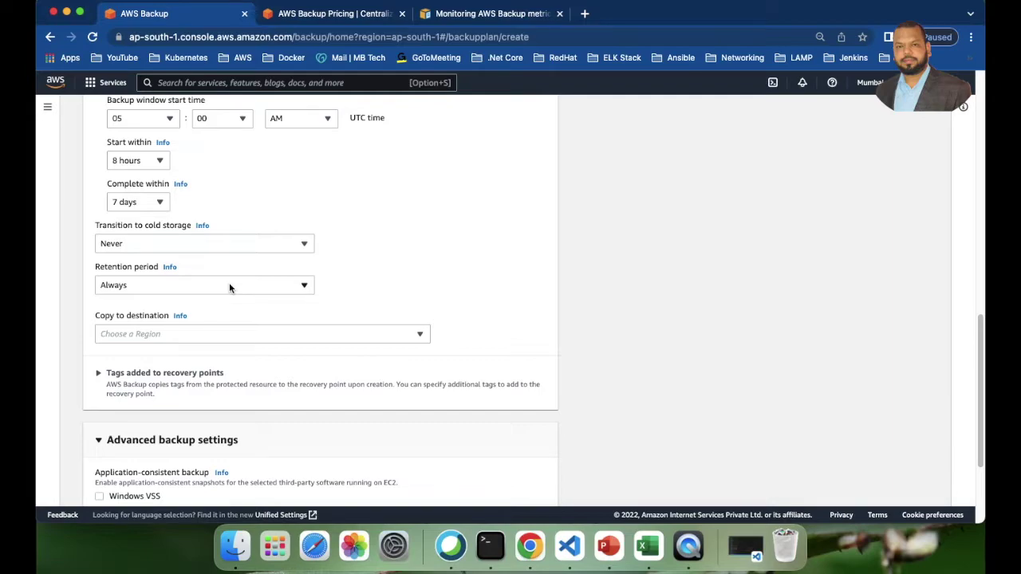
click(229, 287)
click(344, 287)
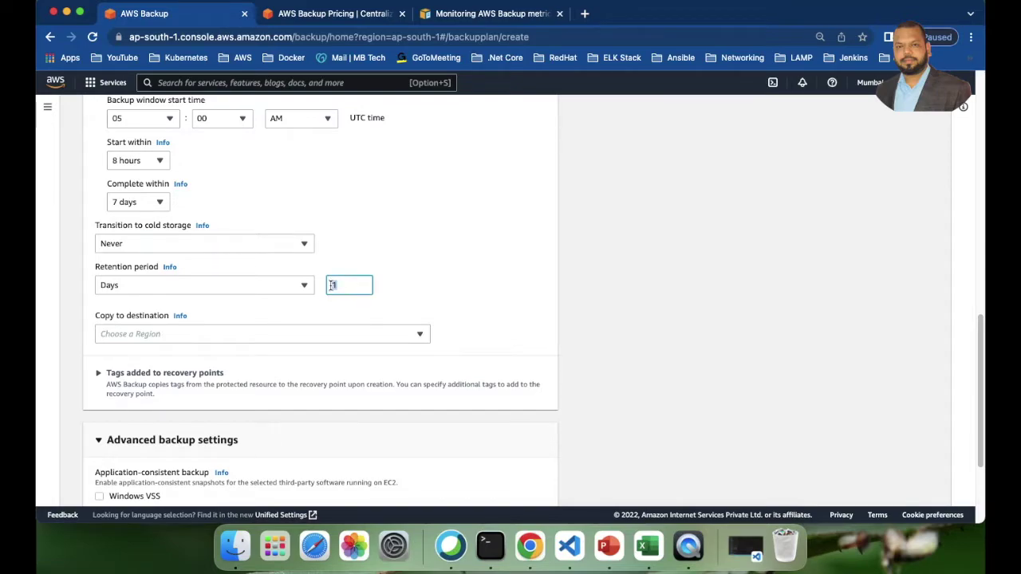
click(280, 285)
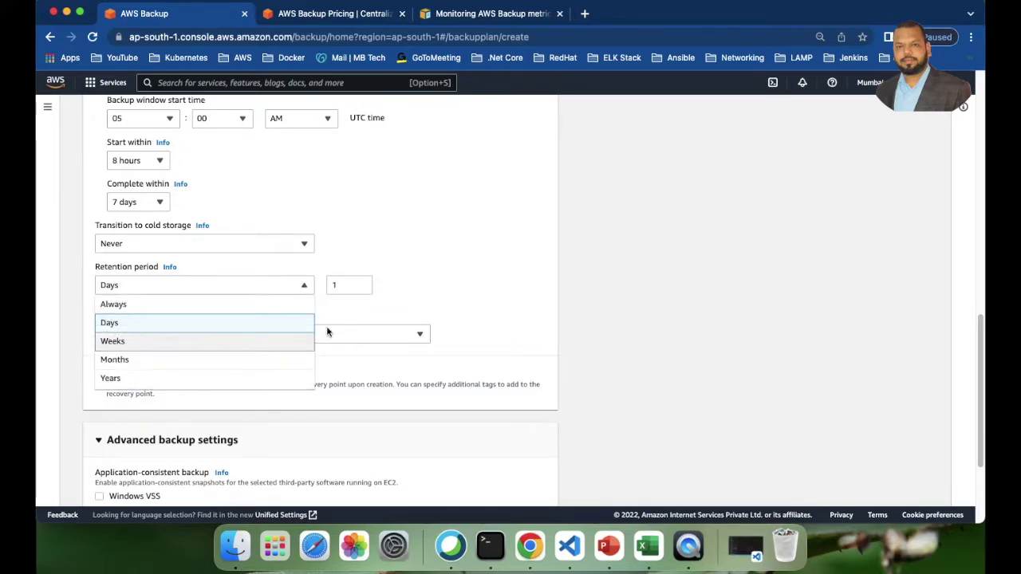
click(383, 302)
Copy the rule's backups to the Asia Pacific (Singapore) Region, using the Default destination vault.
scroll(243, 317, down, 1)
scroll(243, 317, down, 1)
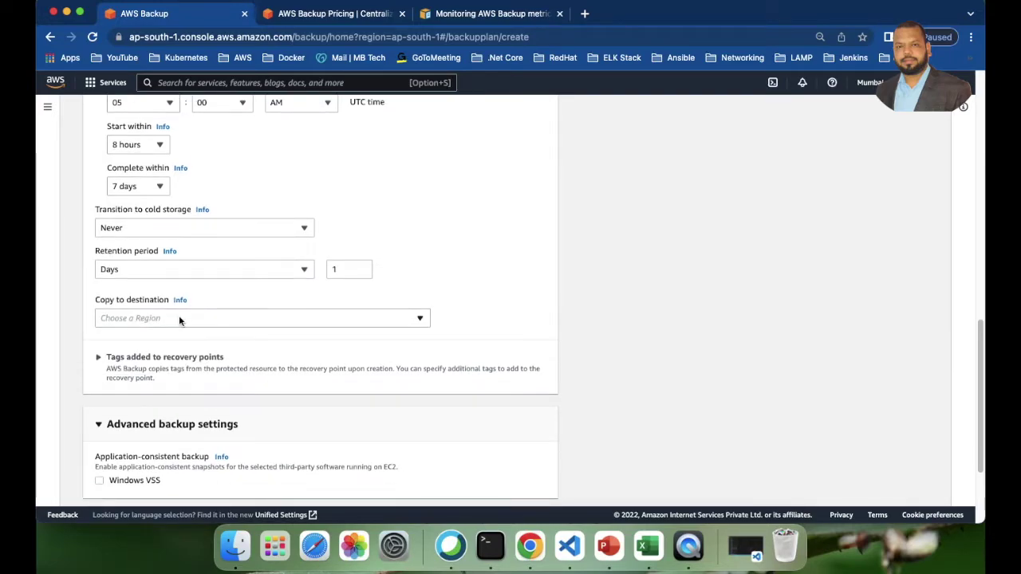
click(262, 318)
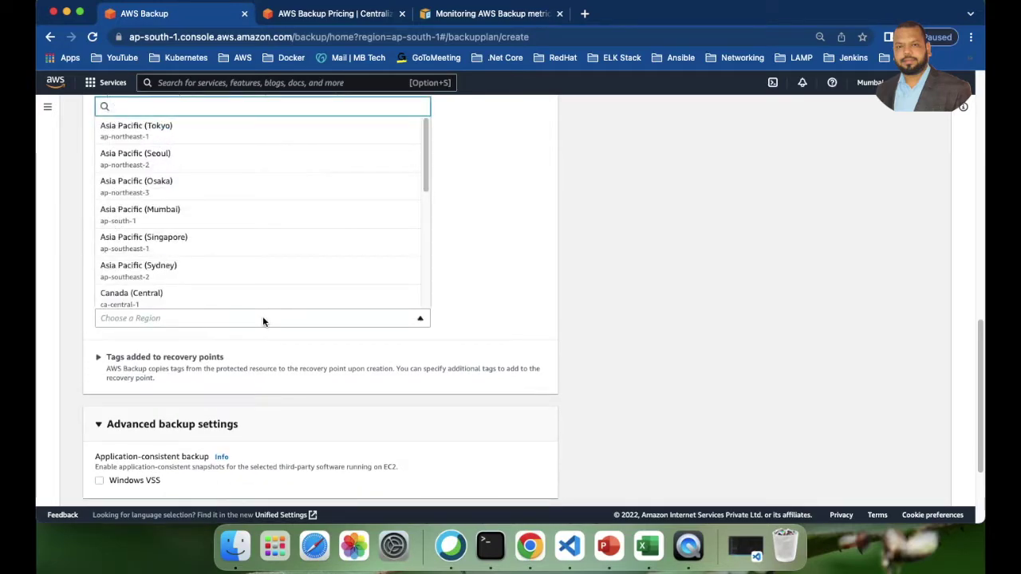
click(189, 248)
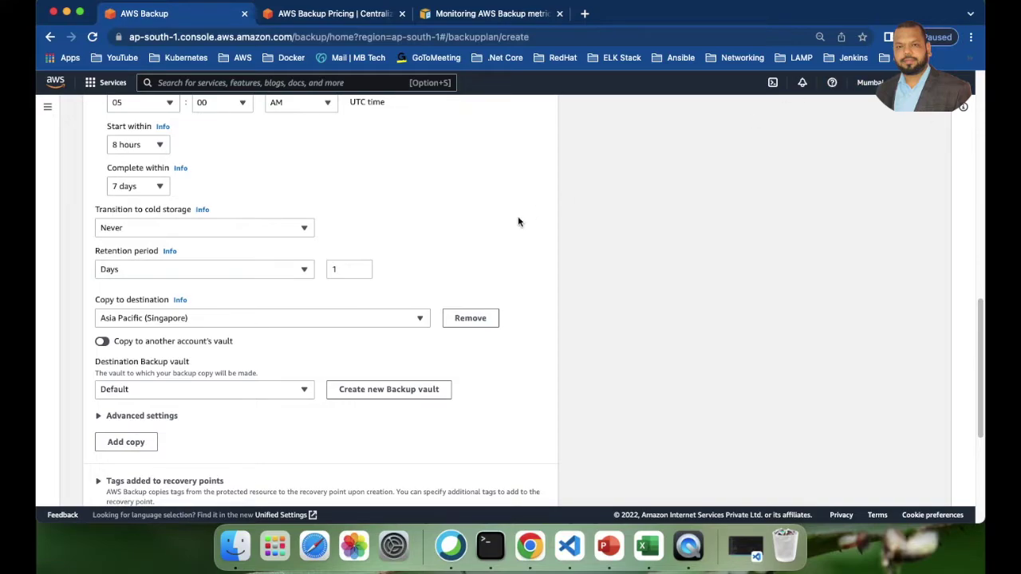
scroll(476, 248, down, 2)
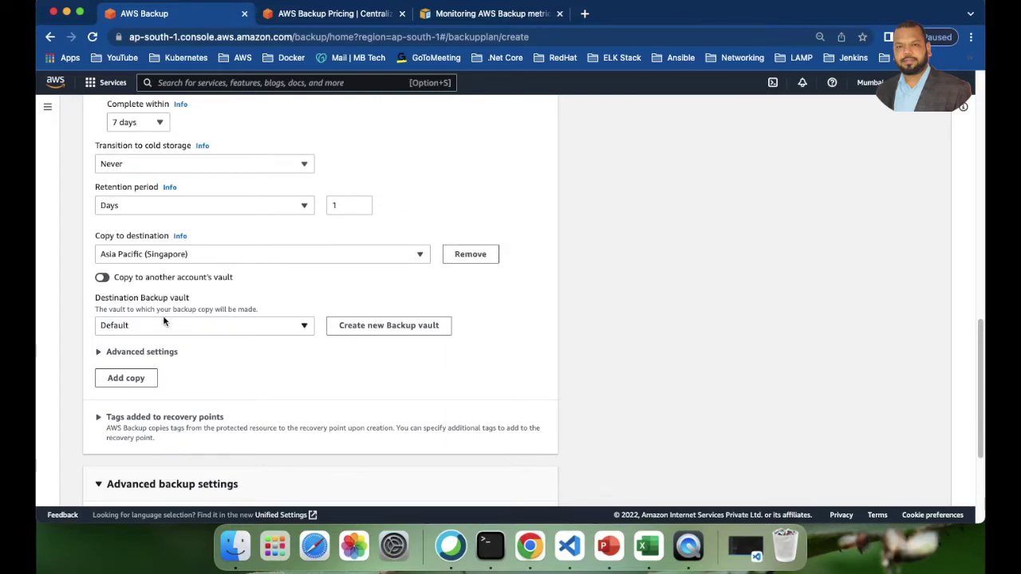
click(273, 330)
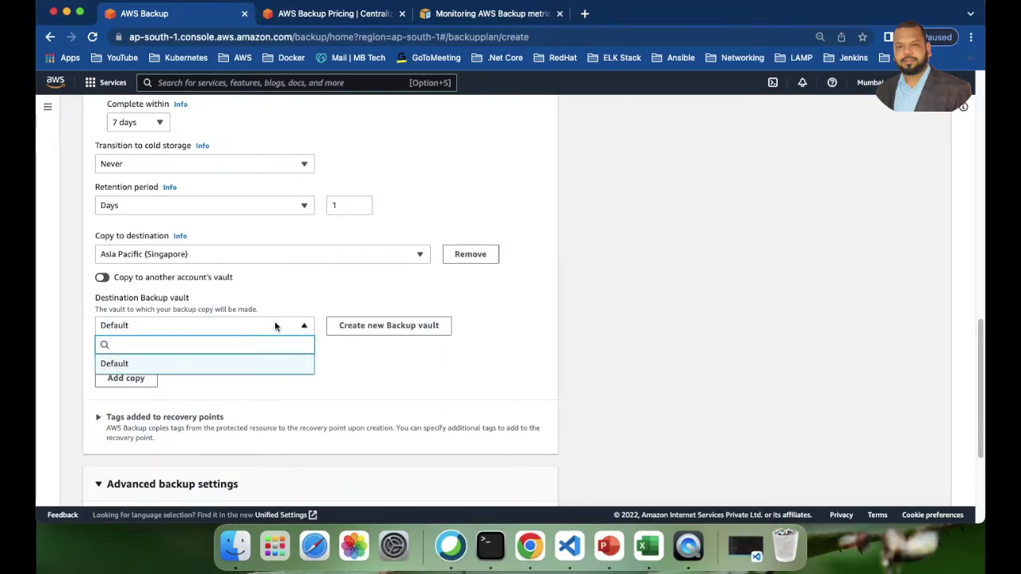
click(214, 366)
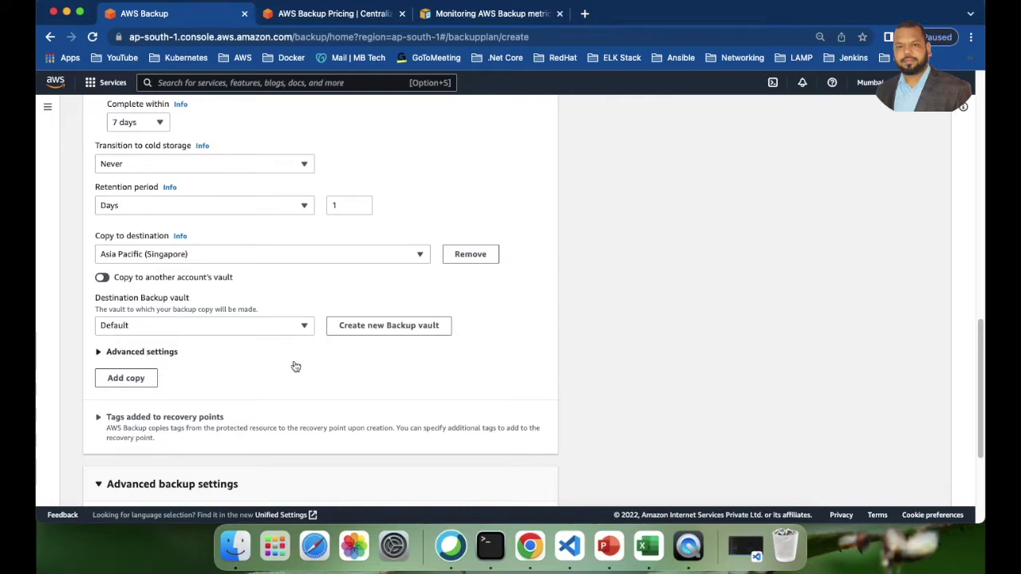
Check the copy's advanced settings and create the backup plan with Windows VSS left disabled.
scroll(294, 364, down, 3)
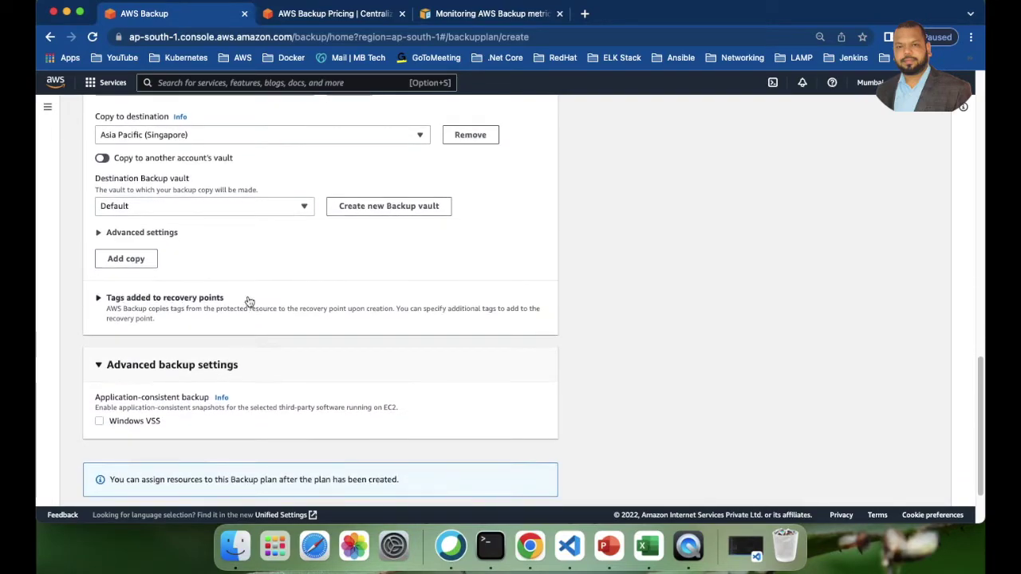
click(99, 233)
click(99, 232)
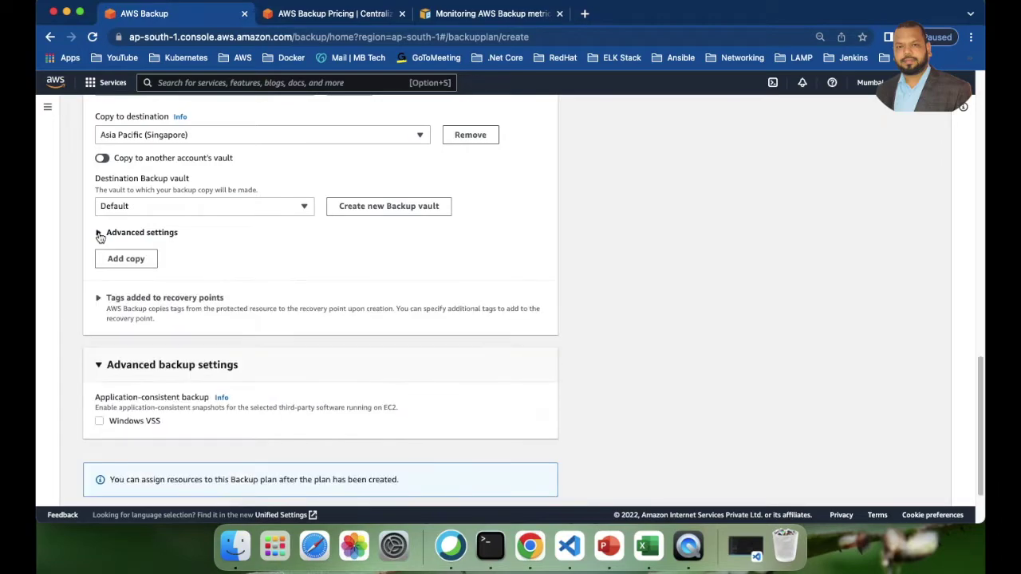
scroll(237, 304, down, 2)
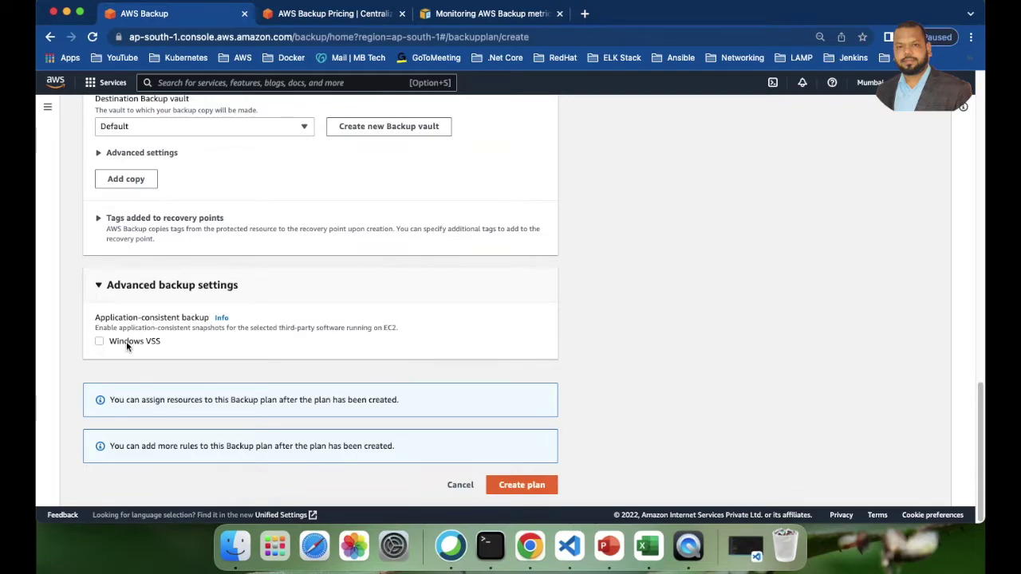
click(522, 486)
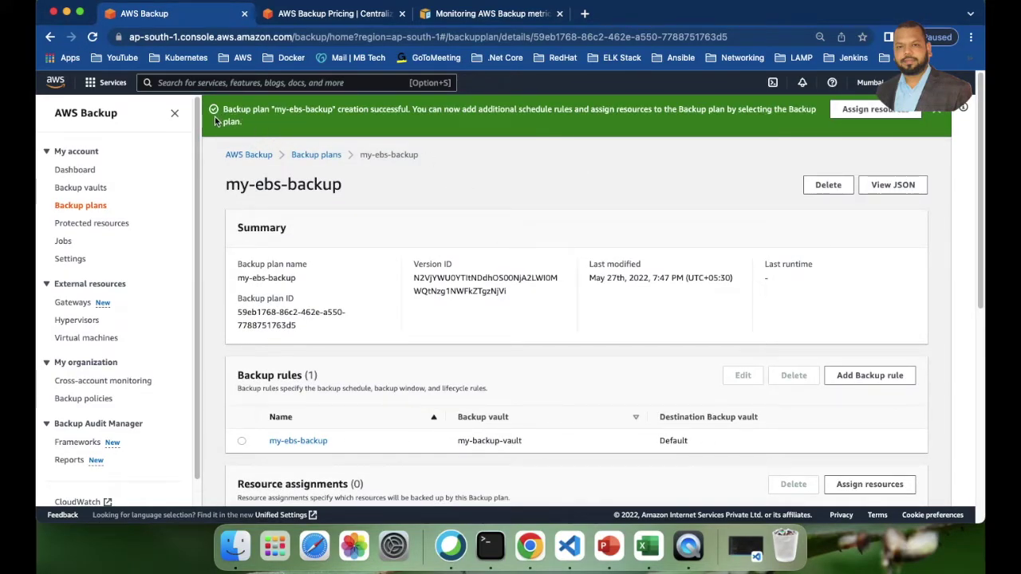
Check the plan's creation message, the dashboard's job overview and the modification date of my-ebs-backup among the backup plans.
drag(276, 110, 390, 110)
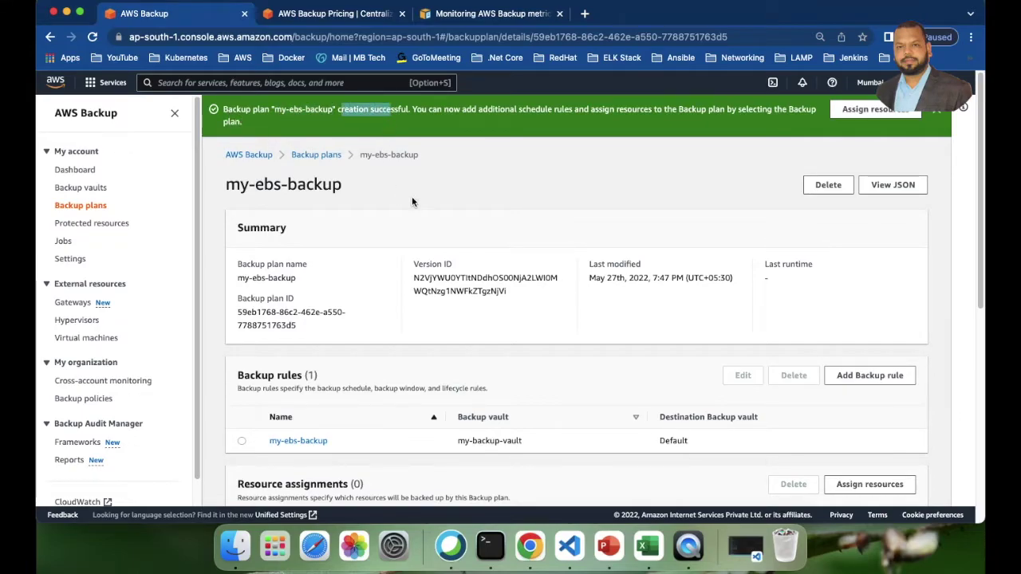
click(74, 170)
scroll(394, 422, down, 3)
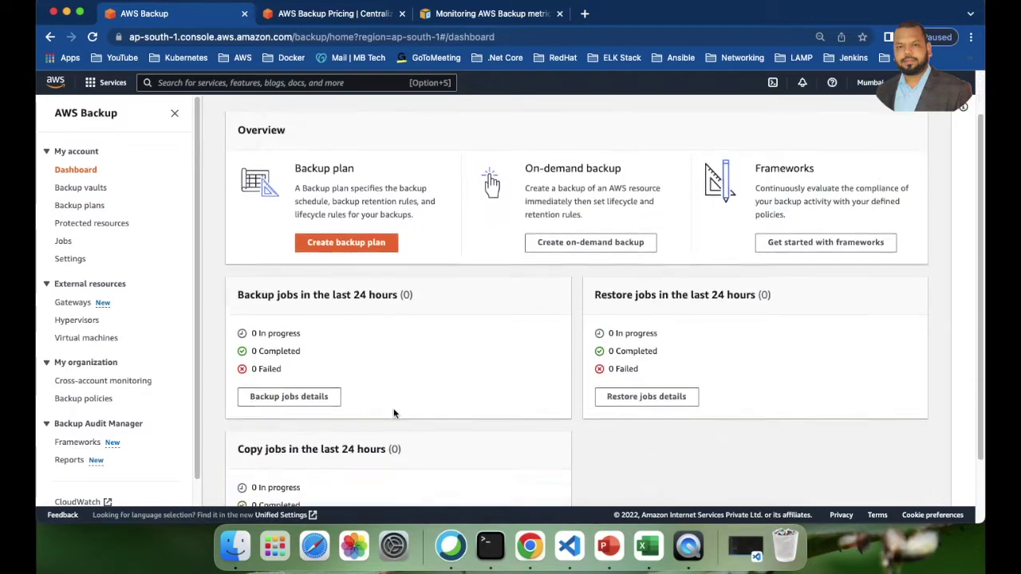
scroll(394, 414, up, 3)
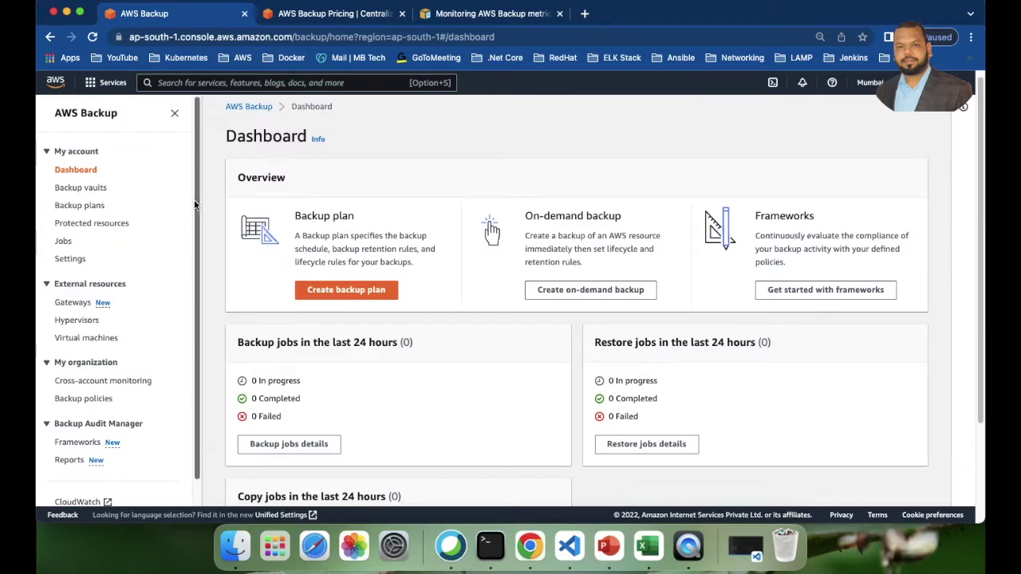
click(73, 207)
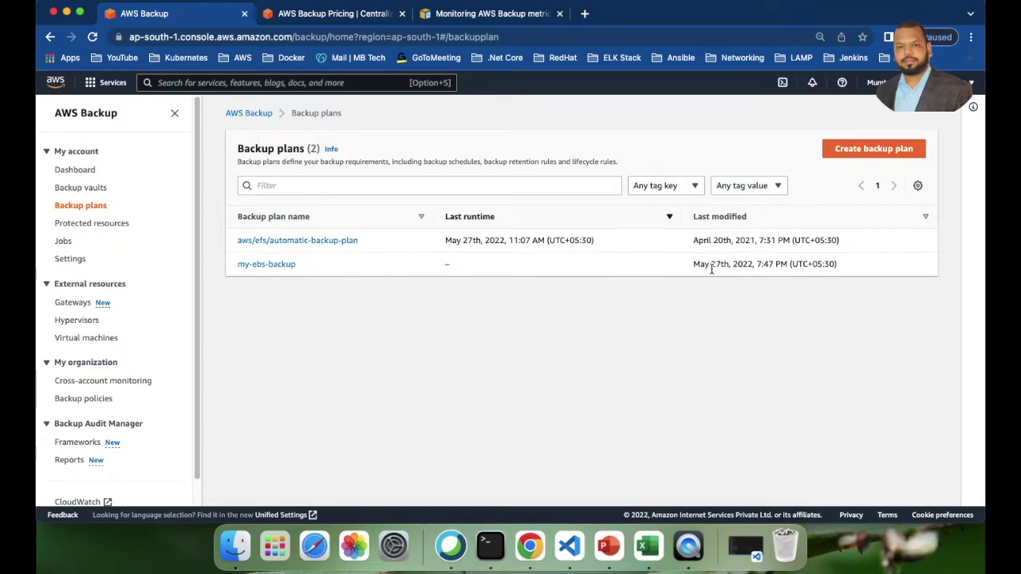
drag(694, 266, 722, 266)
click(397, 265)
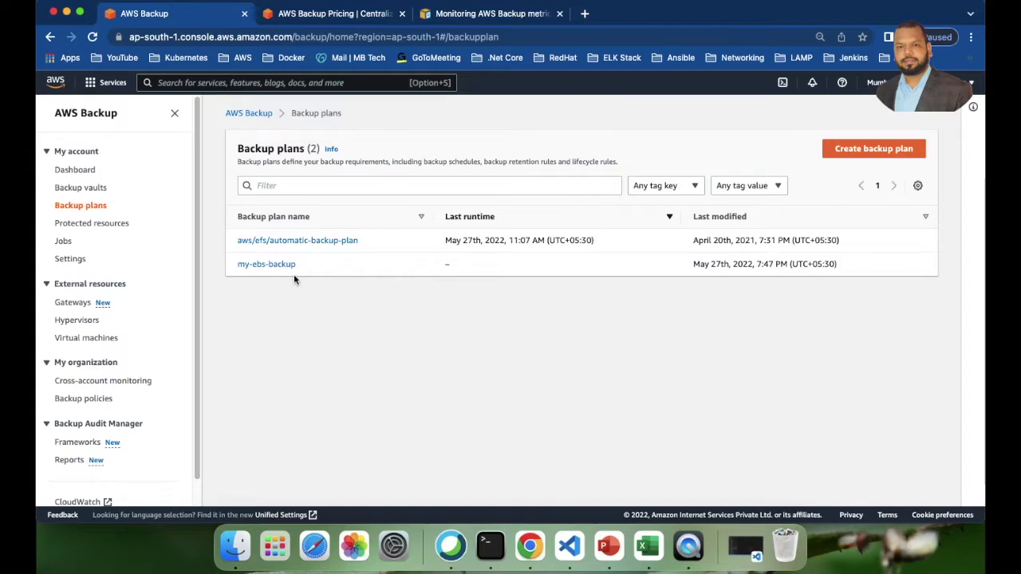
Open the my-ebs-backup plan and examine its name, ID, version, modification date, backup rule and resource assignments.
click(259, 267)
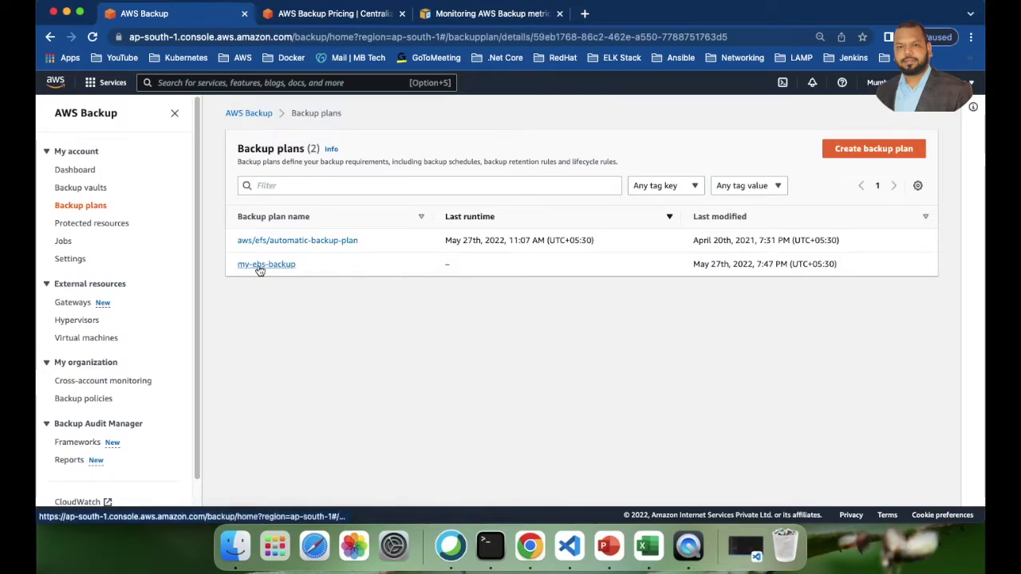
scroll(373, 284, down, 1)
scroll(373, 285, down, 1)
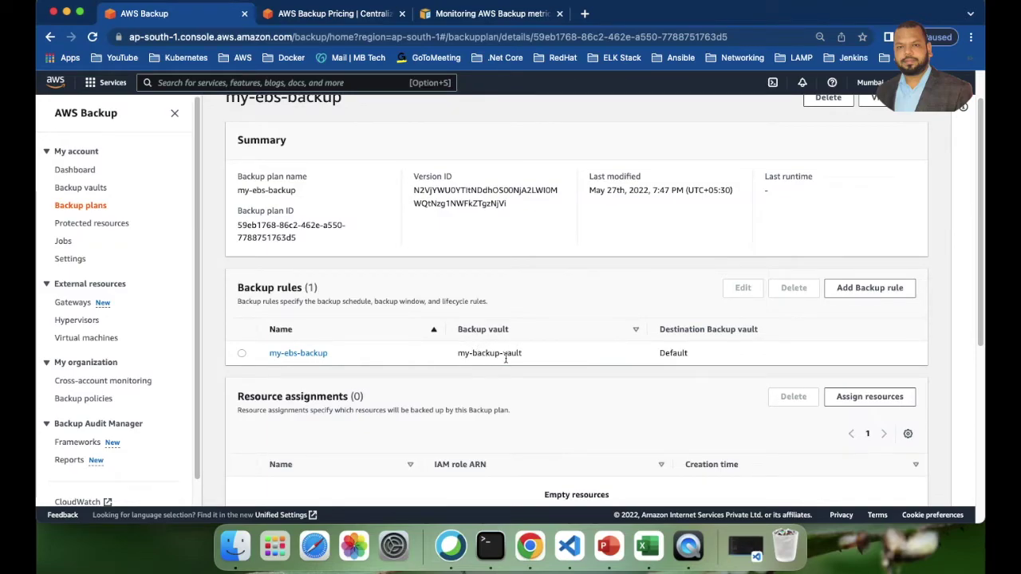
scroll(397, 255, up, 2)
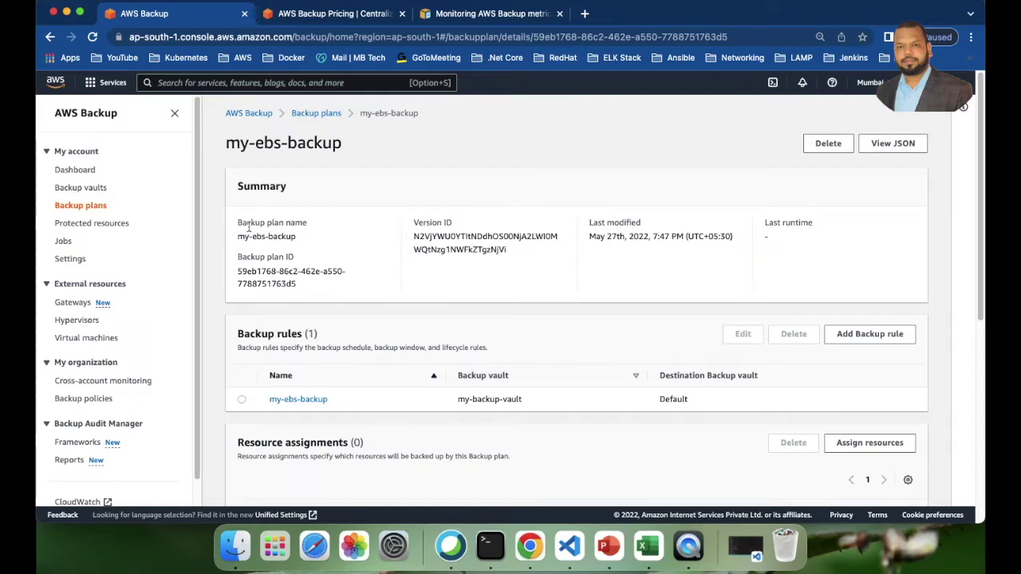
drag(237, 236, 313, 241)
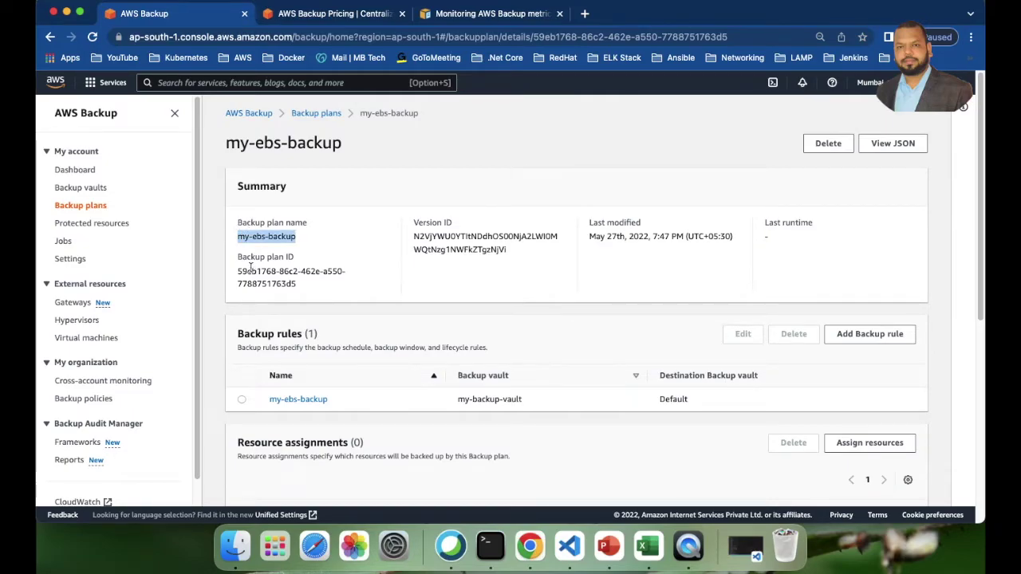
drag(238, 272, 303, 289)
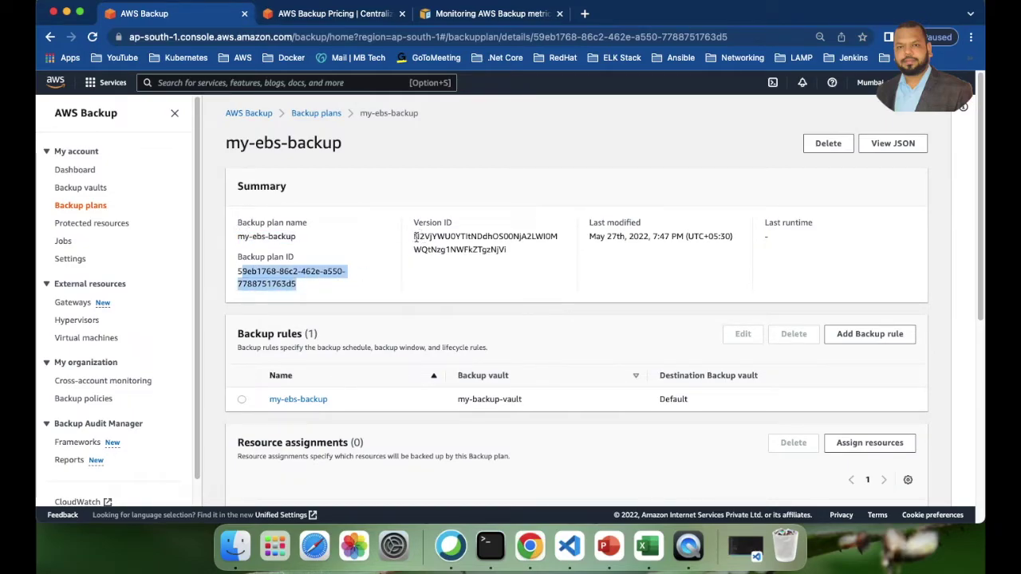
drag(414, 236, 492, 257)
click(591, 238)
drag(591, 237, 745, 241)
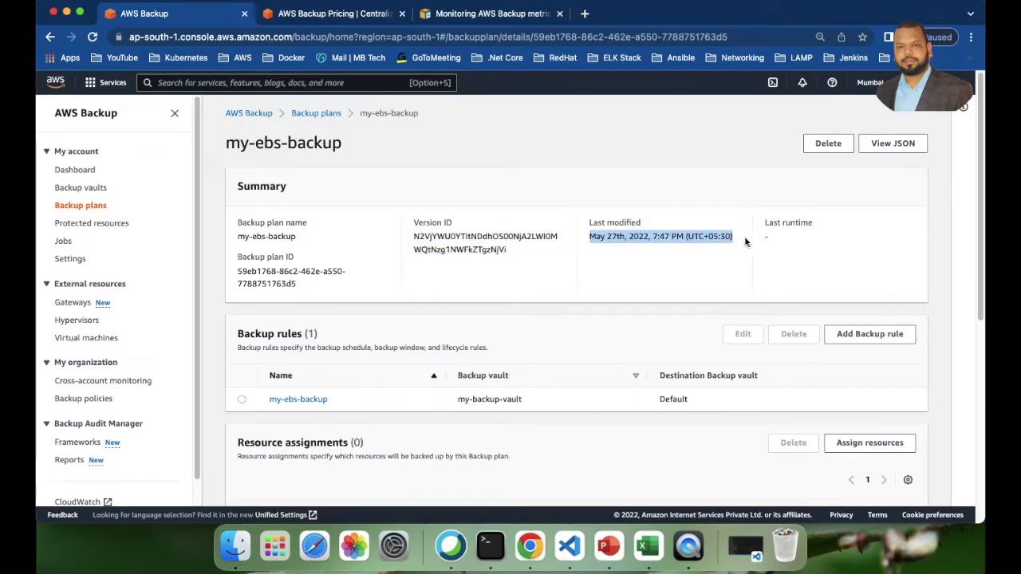
click(646, 243)
drag(627, 238, 699, 239)
scroll(597, 271, down, 5)
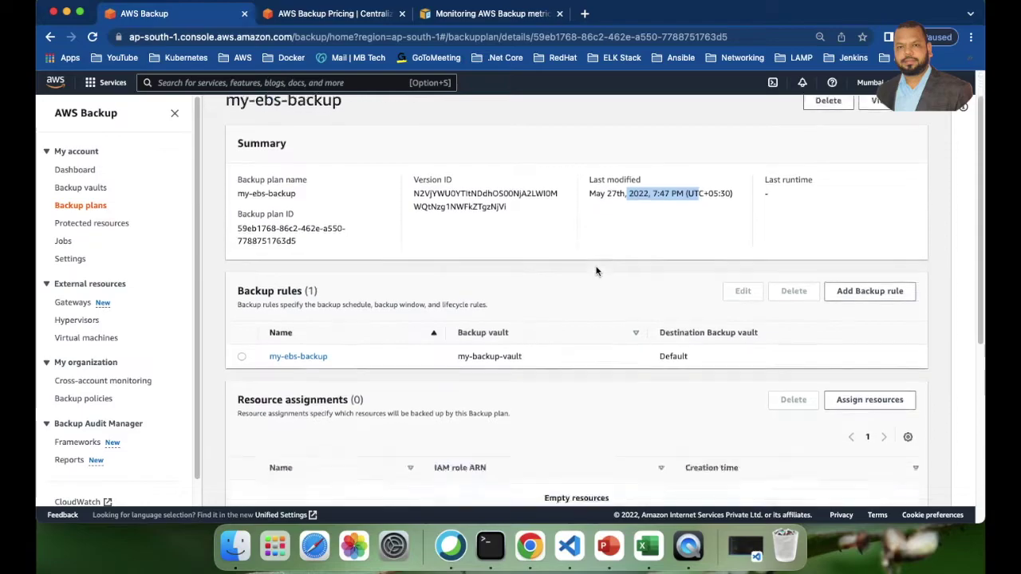
Examine the my-ebs-backup plan's summary, backup rule, resource assignments, tags and Windows VSS setting.
scroll(381, 235, up, 3)
scroll(380, 234, up, 2)
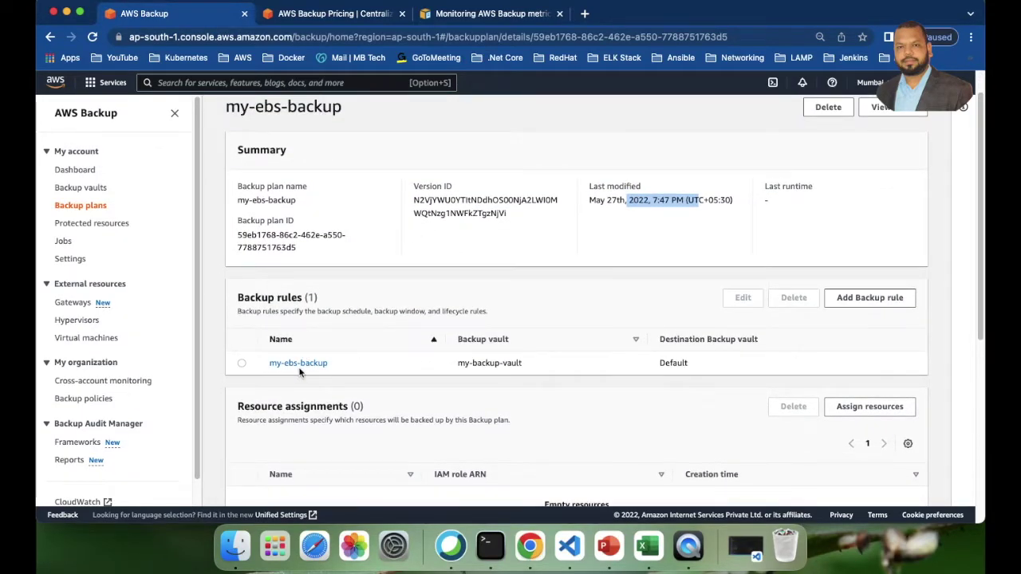
scroll(384, 258, up, 1)
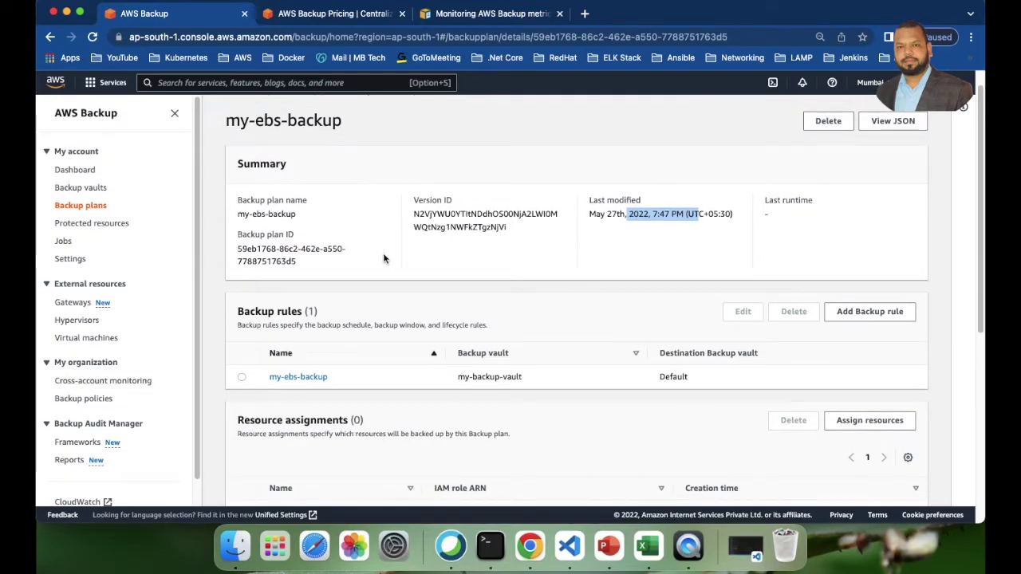
scroll(384, 258, down, 6)
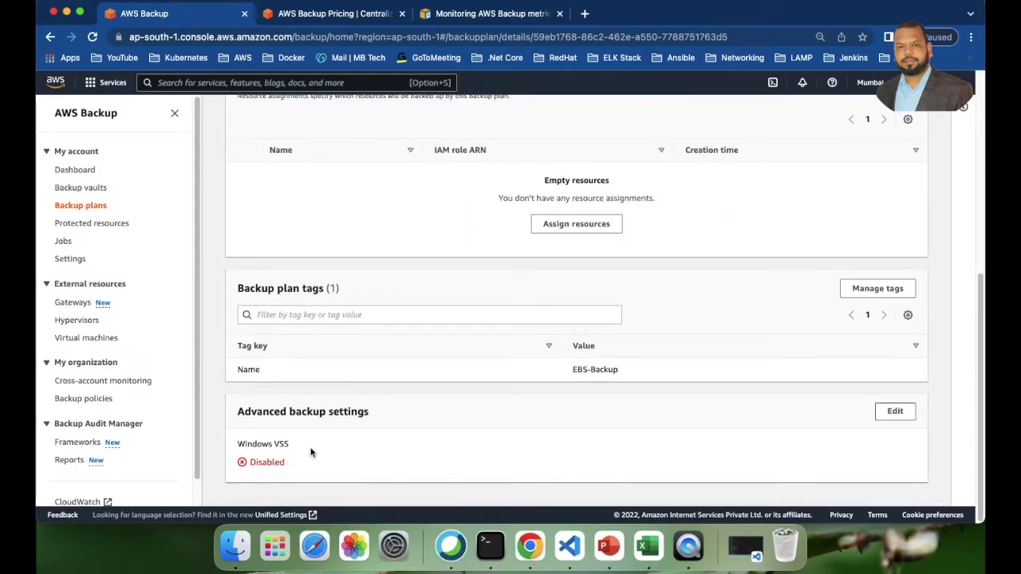
scroll(282, 390, up, 7)
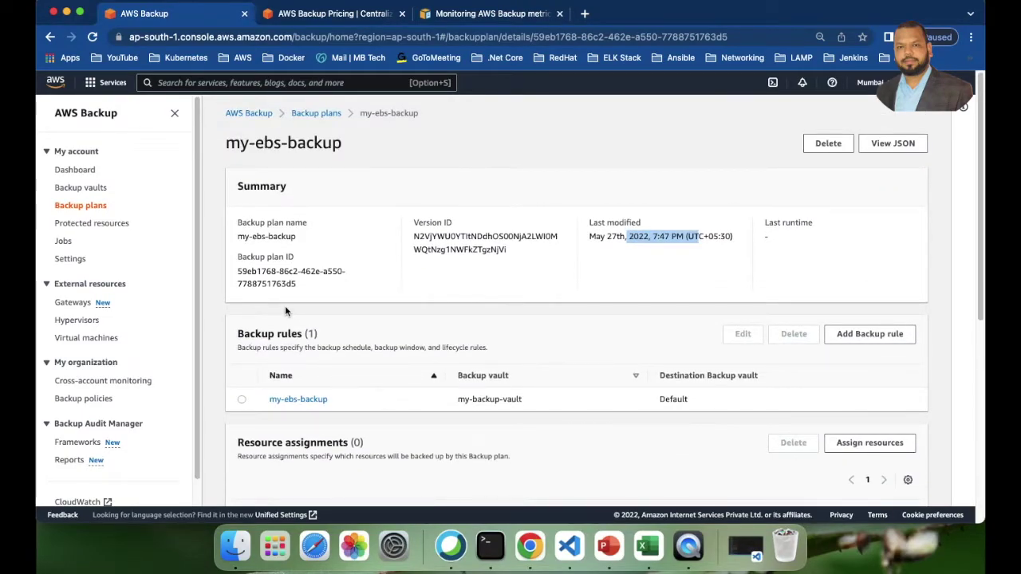
Check my-backup-vault among the backup vaults and reopen the my-ebs-backup plan to review its details.
click(93, 190)
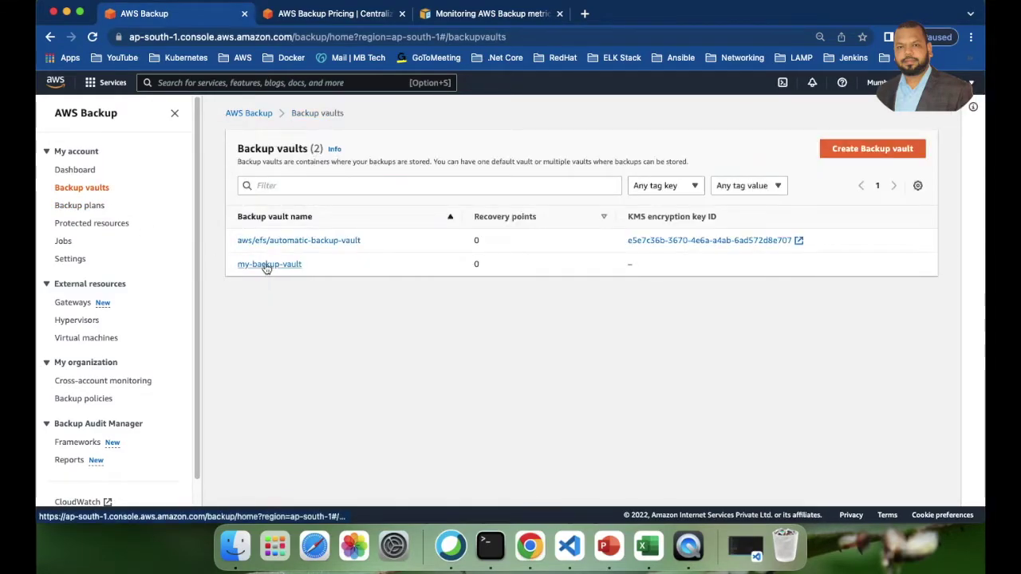
click(81, 206)
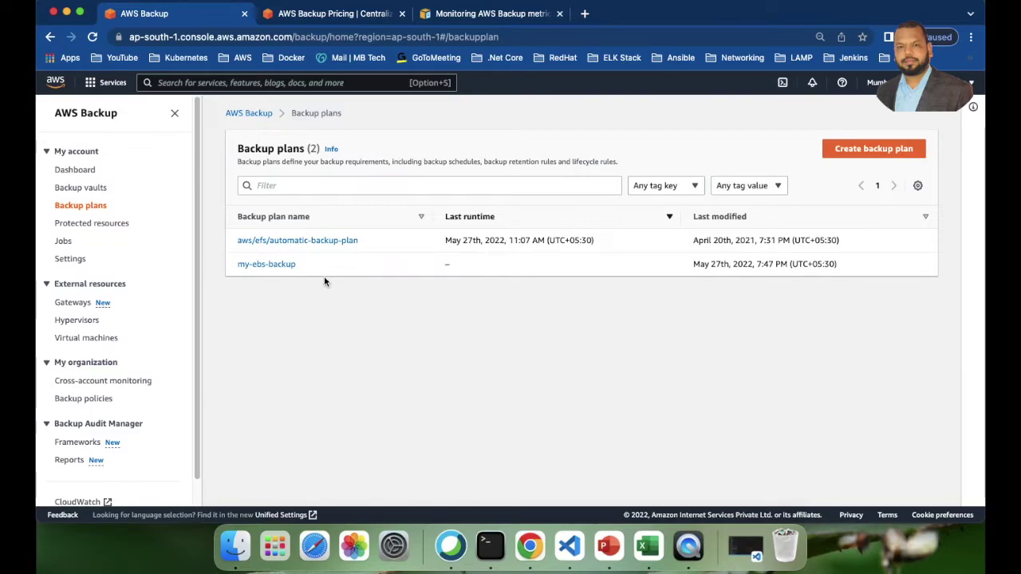
click(267, 265)
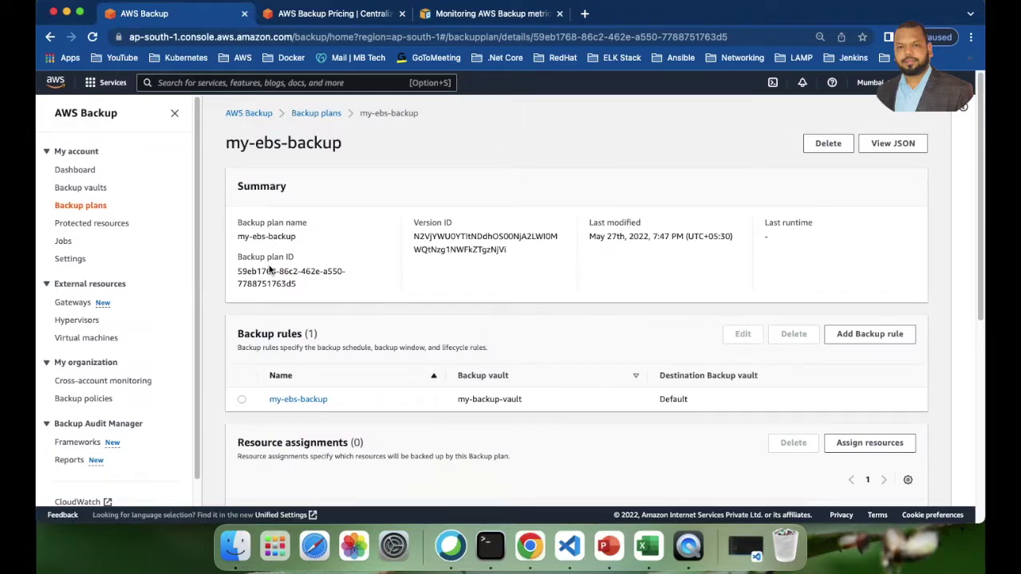
scroll(855, 239, down, 3)
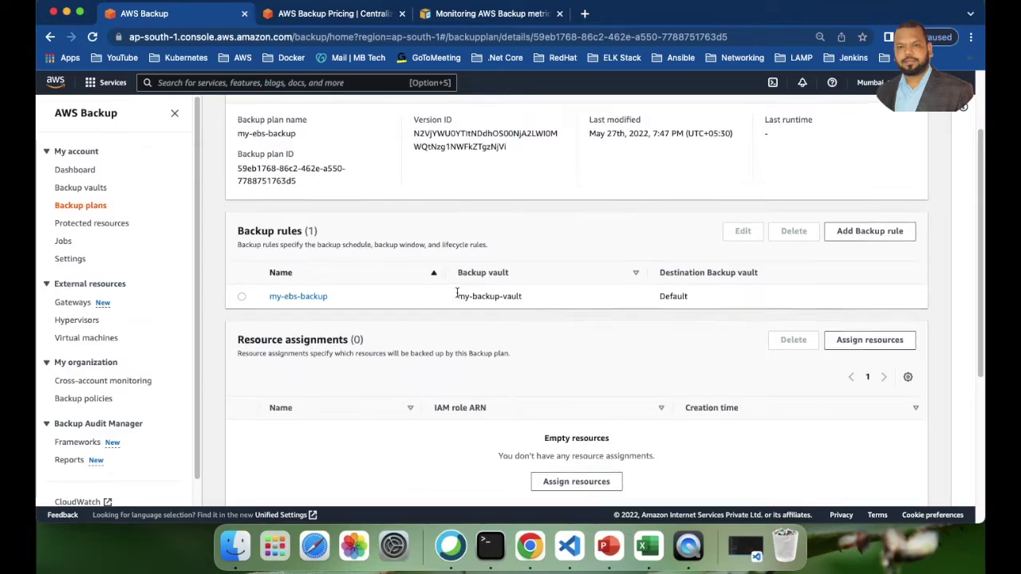
scroll(458, 296, up, 3)
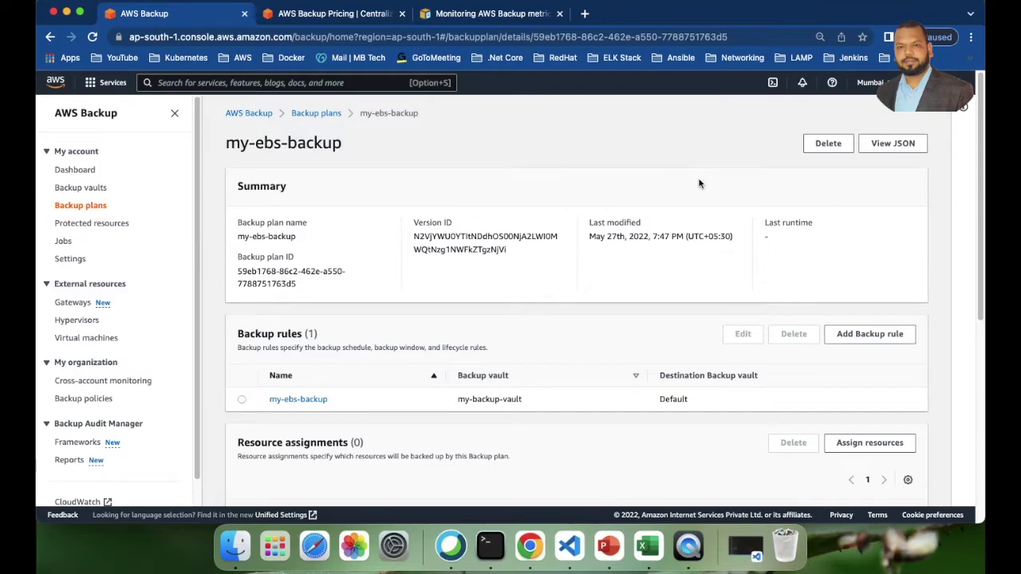
scroll(509, 233, down, 1)
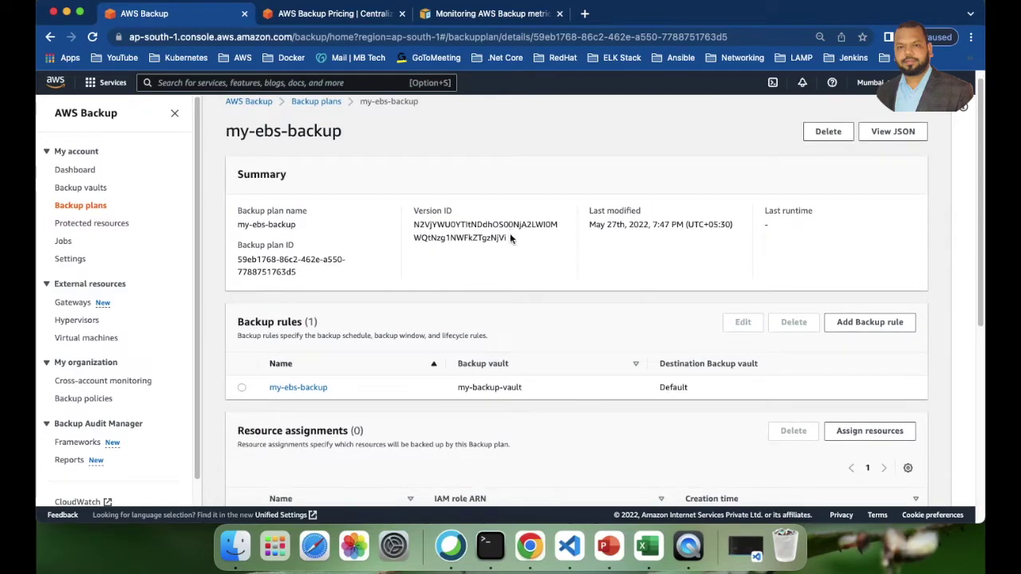
scroll(509, 232, up, 1)
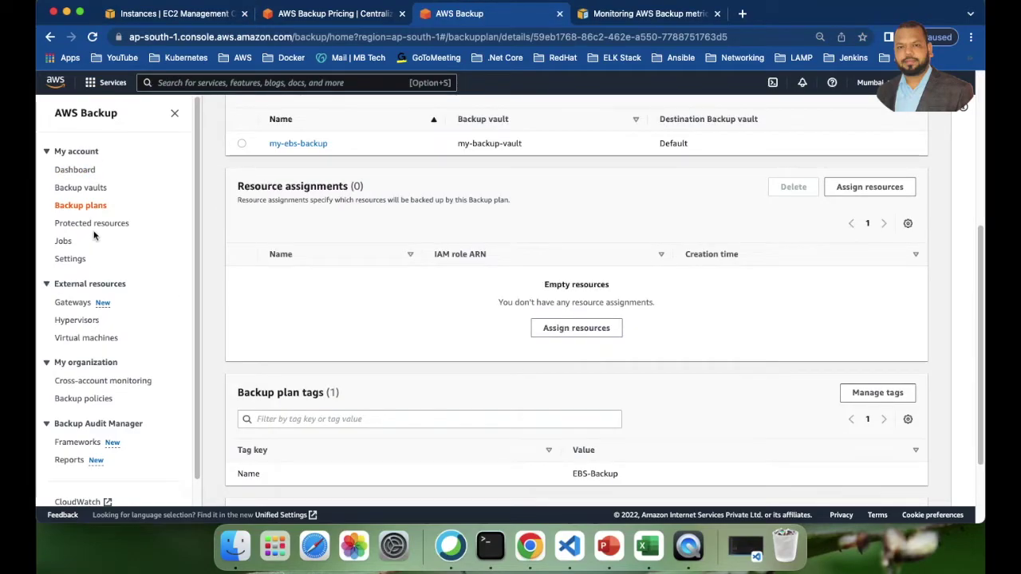
Start a resource assignment for the my-ebs-backup plan and name it my-ebs.
click(62, 204)
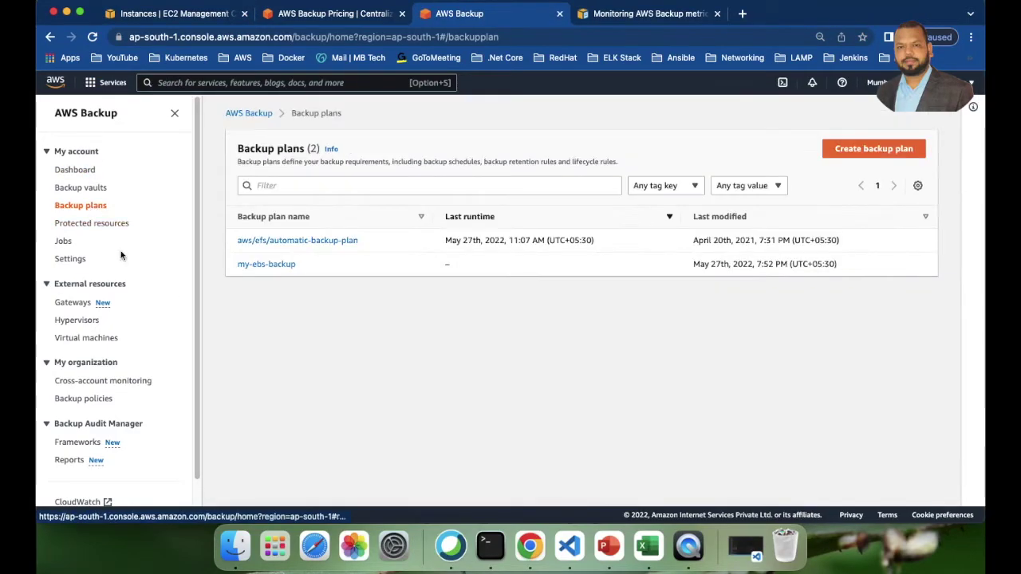
click(247, 264)
scroll(490, 318, down, 1)
scroll(490, 318, down, 3)
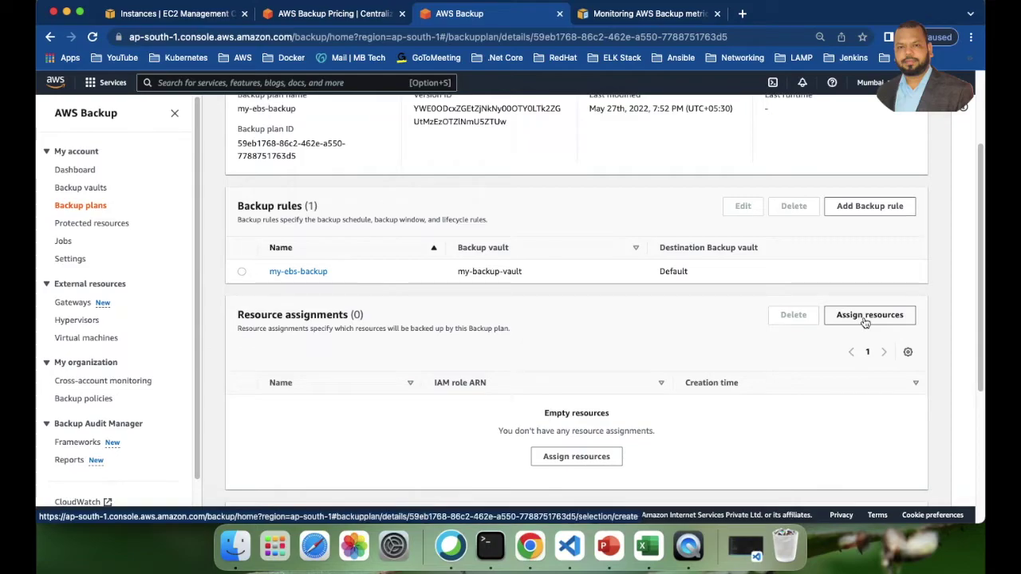
click(864, 317)
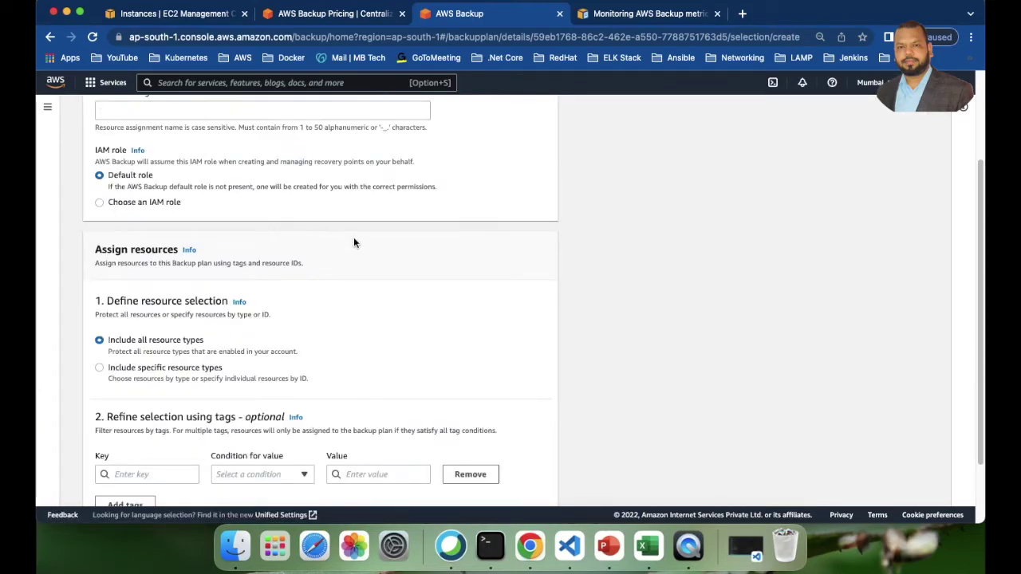
scroll(355, 242, up, 2)
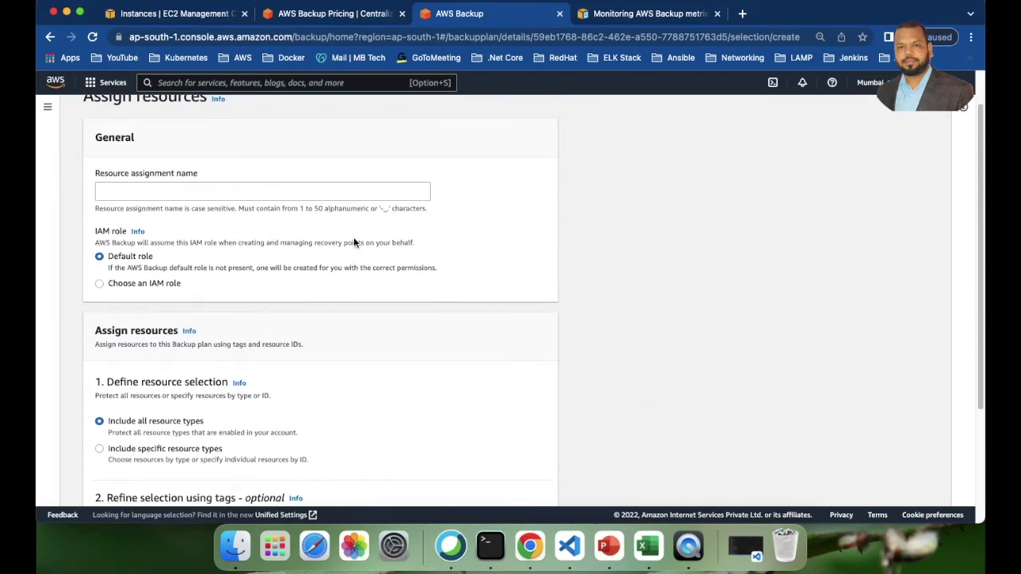
scroll(353, 237, up, 1)
click(137, 240)
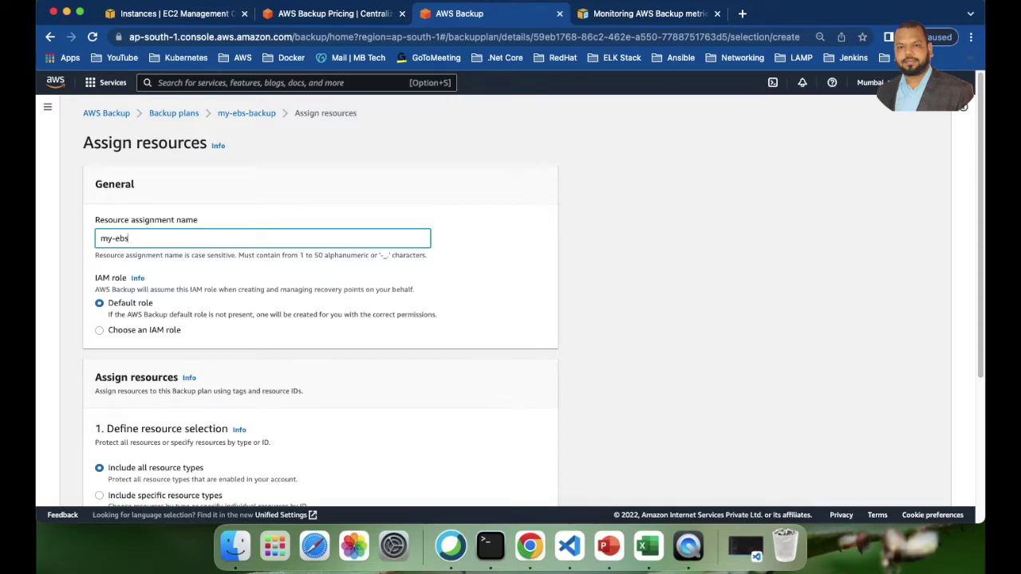
scroll(190, 299, down, 2)
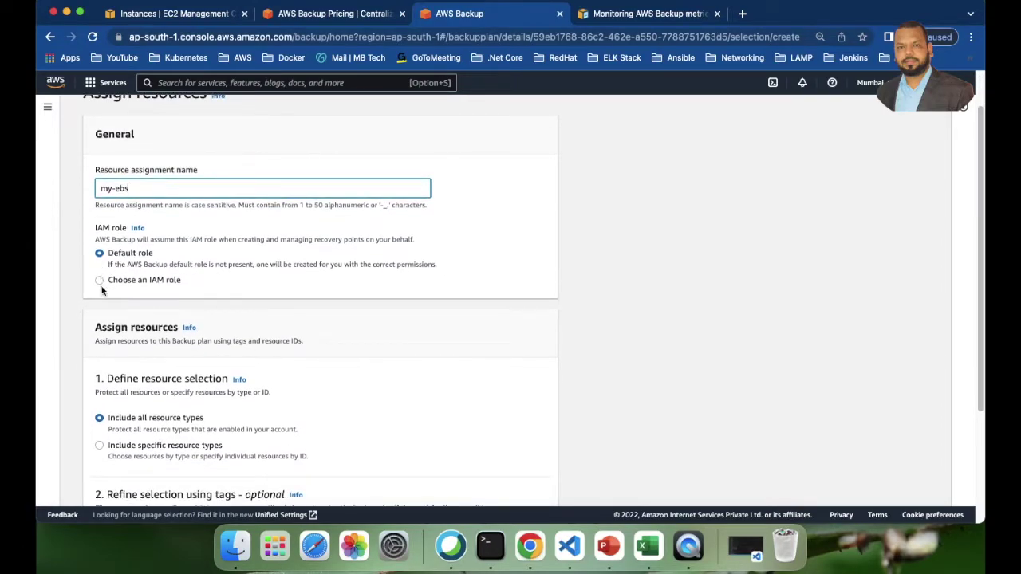
click(99, 281)
click(197, 323)
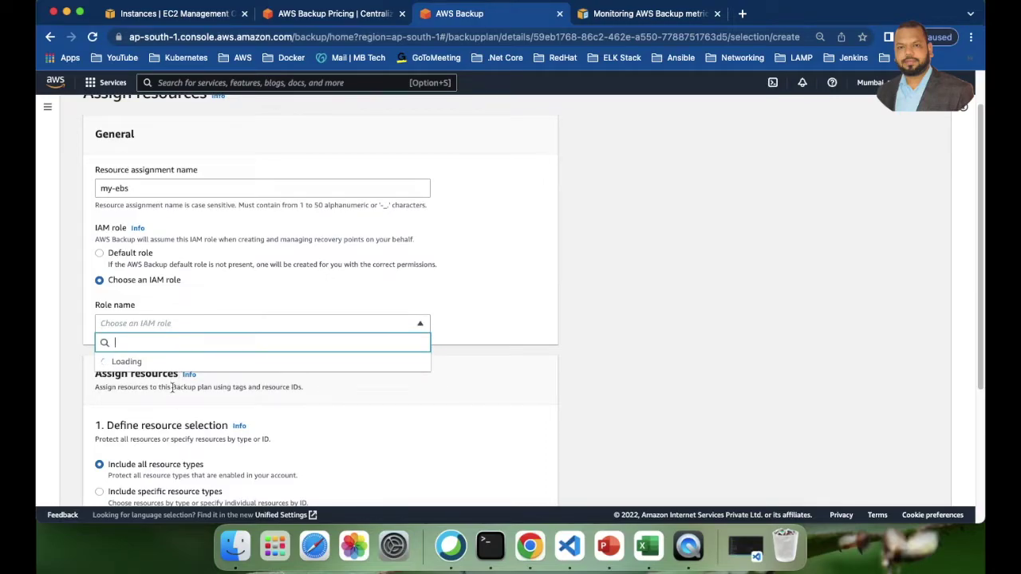
click(99, 254)
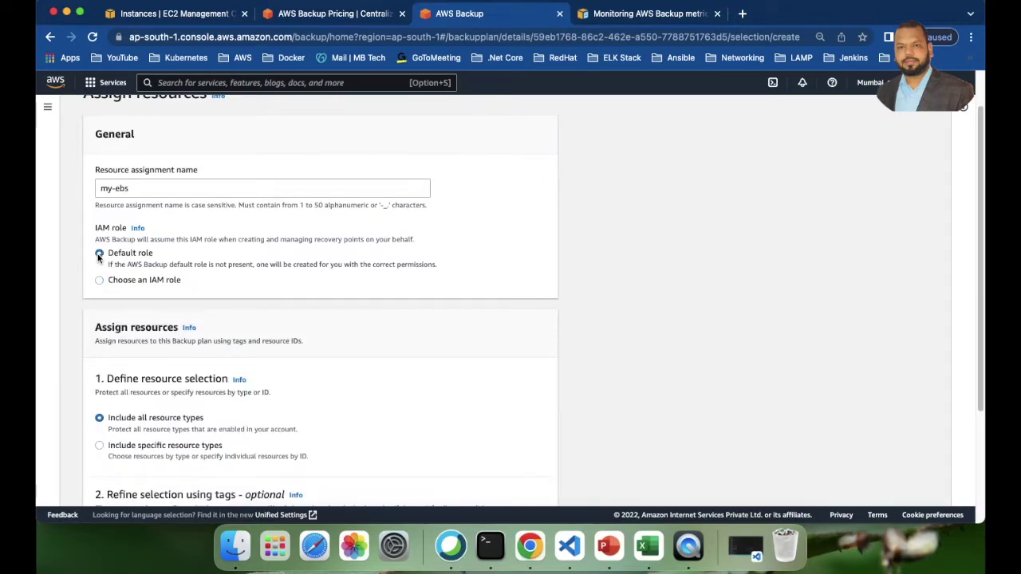
Limit the resource assignment to specific resource types and include EBS.
scroll(256, 317, down, 2)
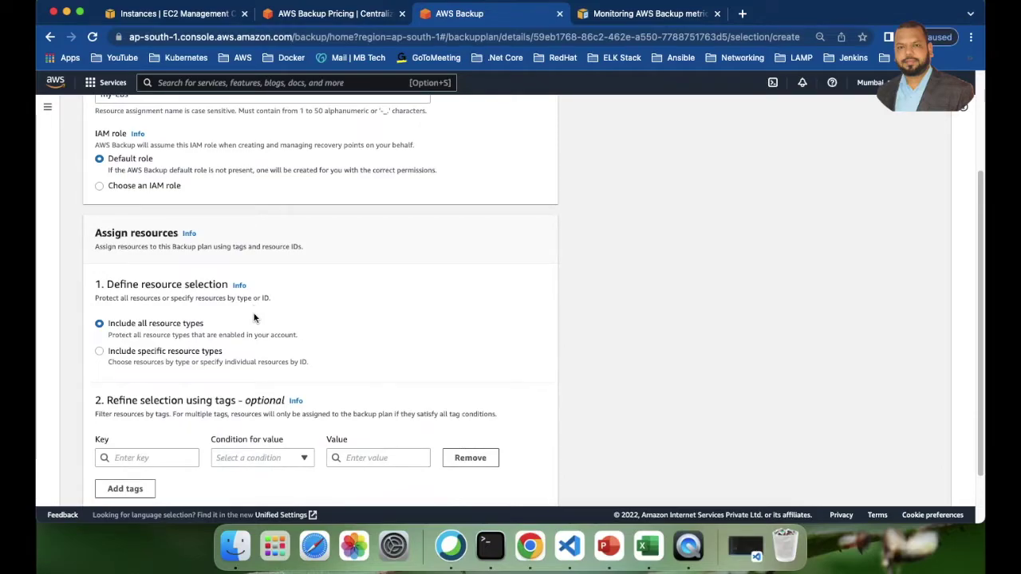
scroll(256, 318, down, 2)
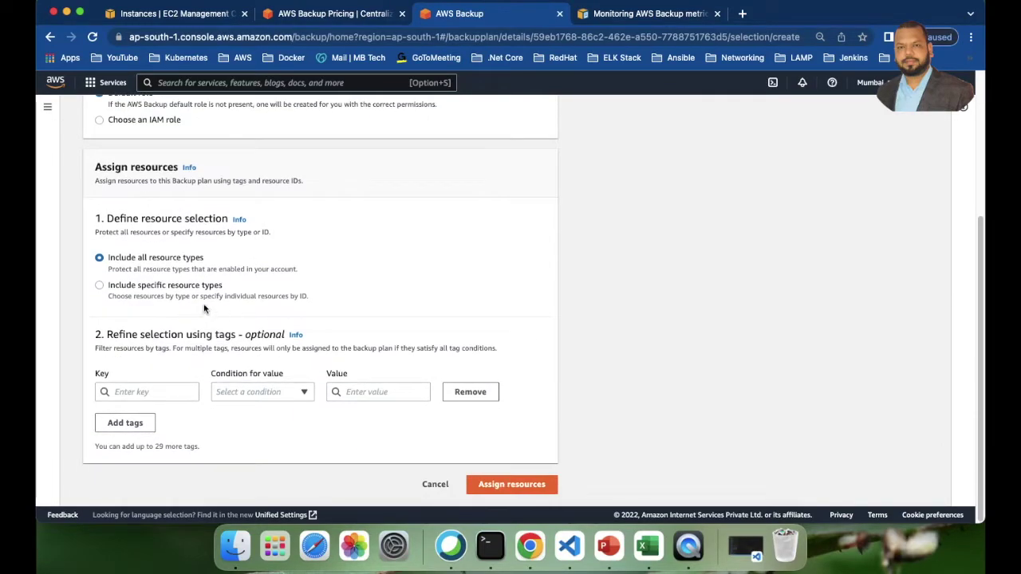
click(99, 286)
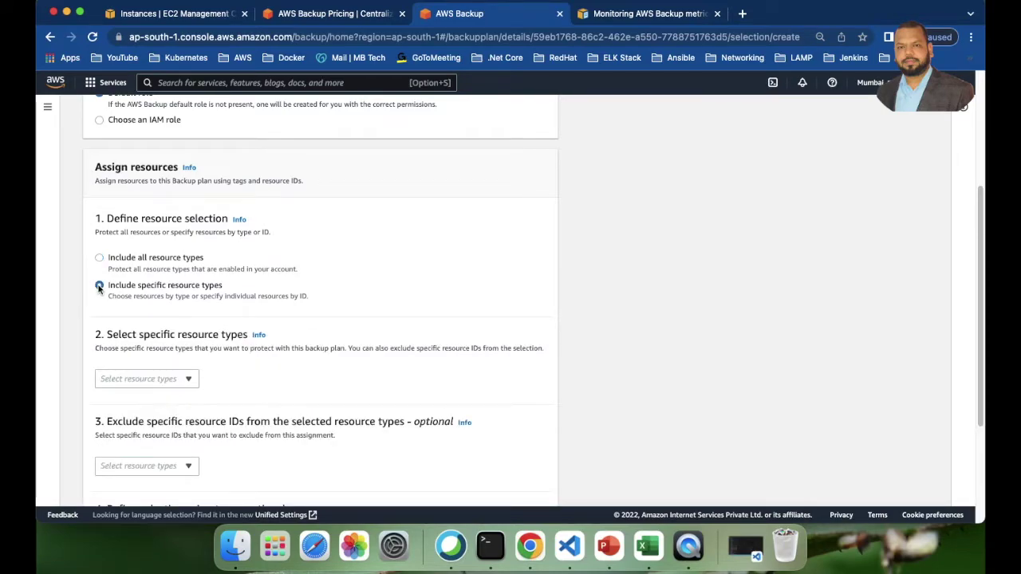
scroll(264, 338, down, 1)
click(186, 334)
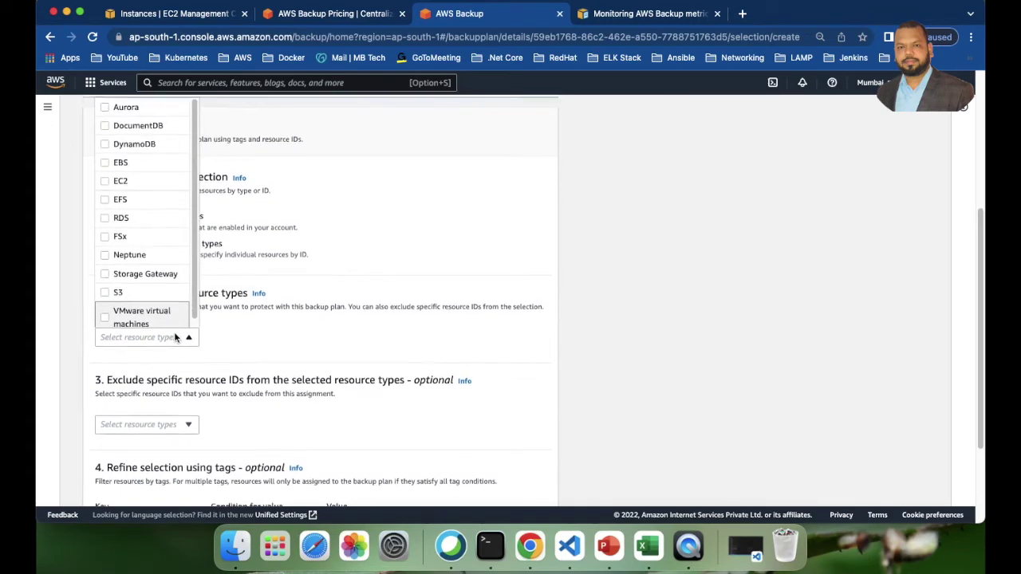
scroll(286, 339, up, 1)
scroll(286, 338, up, 1)
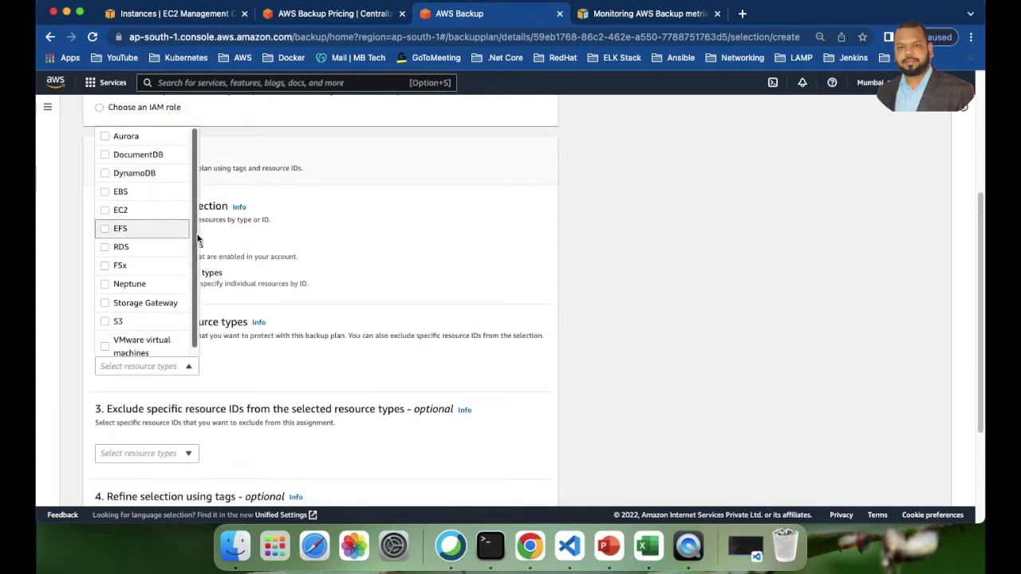
scroll(197, 289, up, 1)
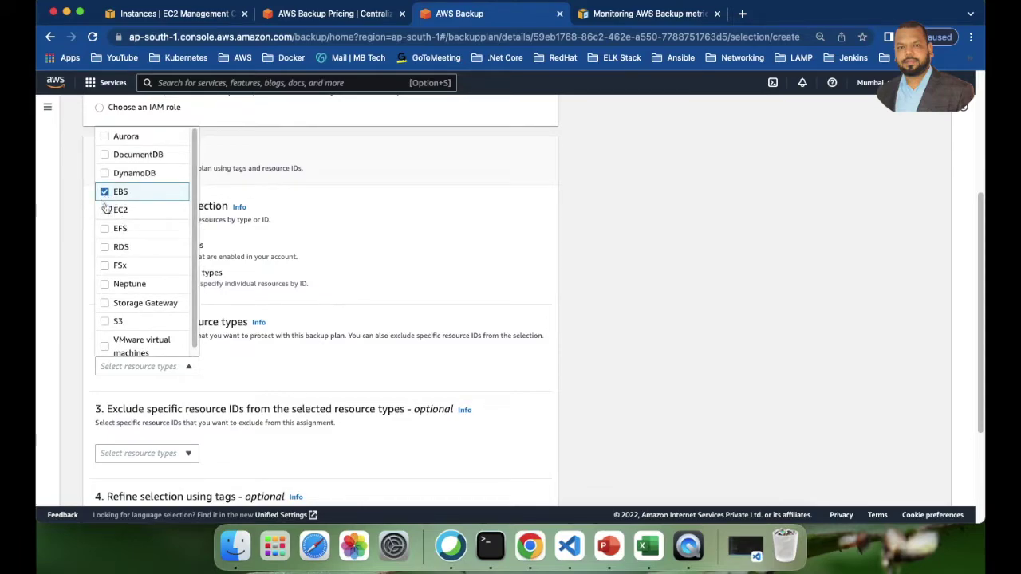
click(394, 369)
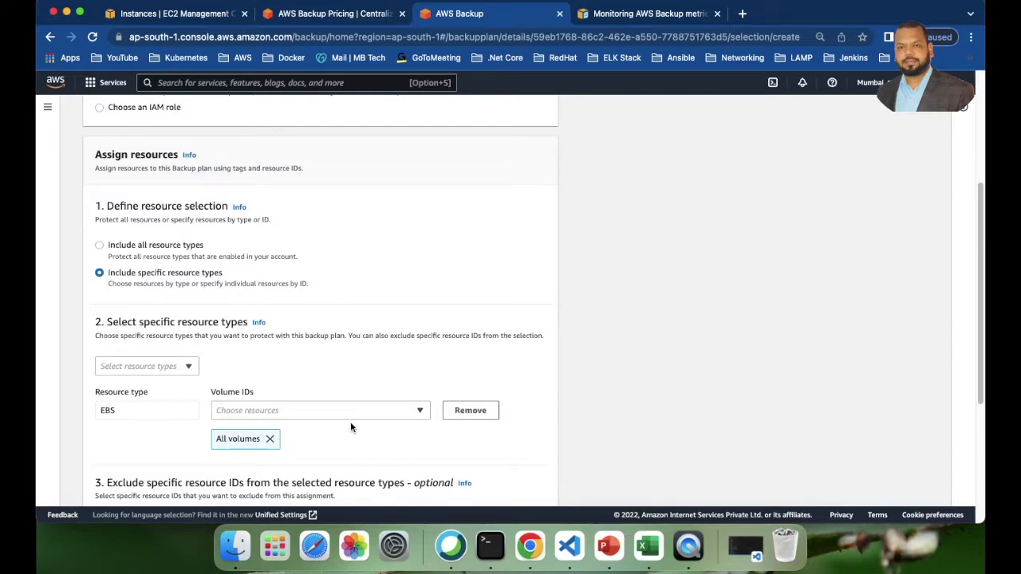
Examine the volume IDs available for the EBS resource type, keeping All volumes selected.
click(417, 410)
scroll(417, 413, down, 2)
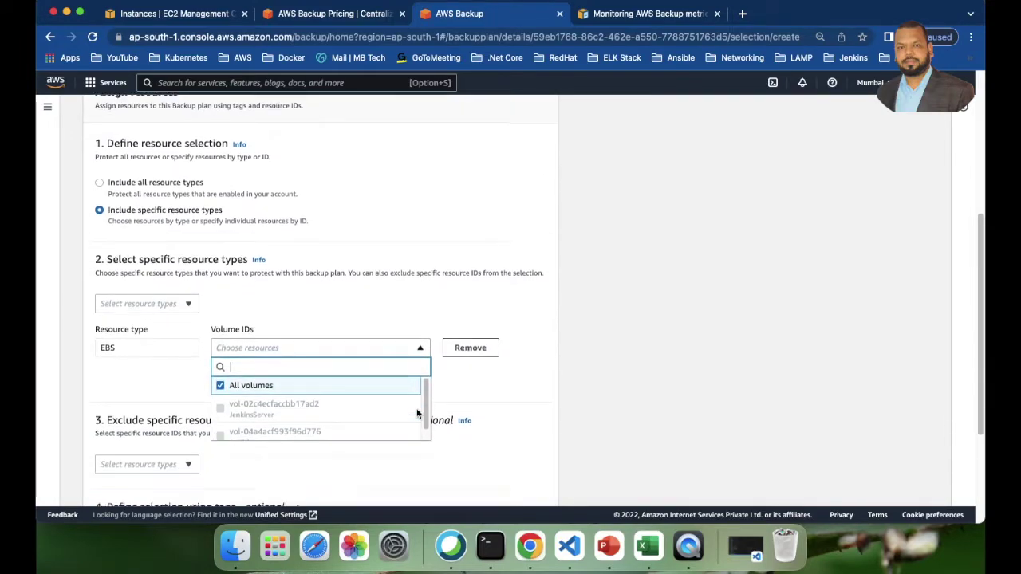
scroll(428, 424, down, 1)
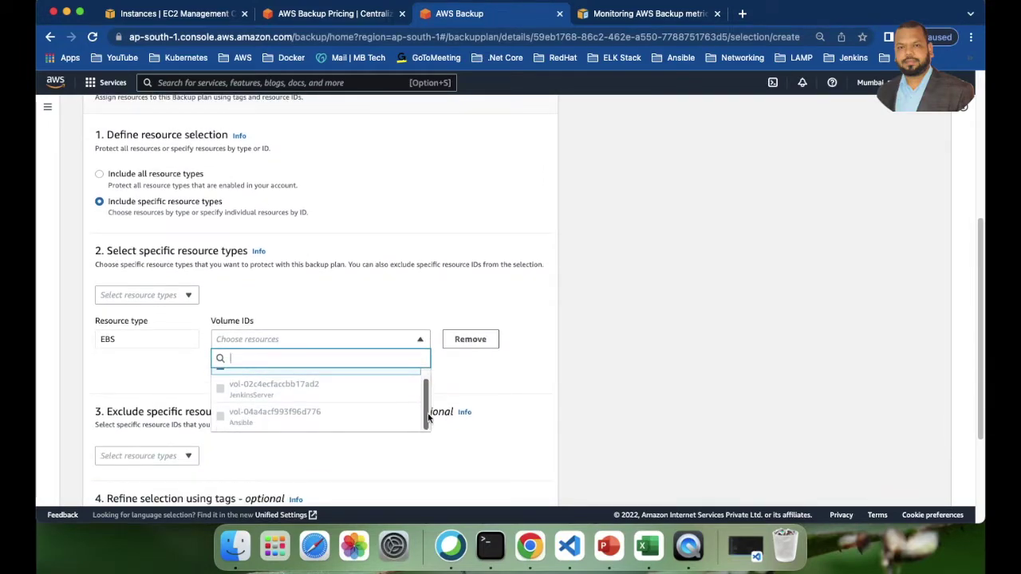
scroll(428, 420, up, 1)
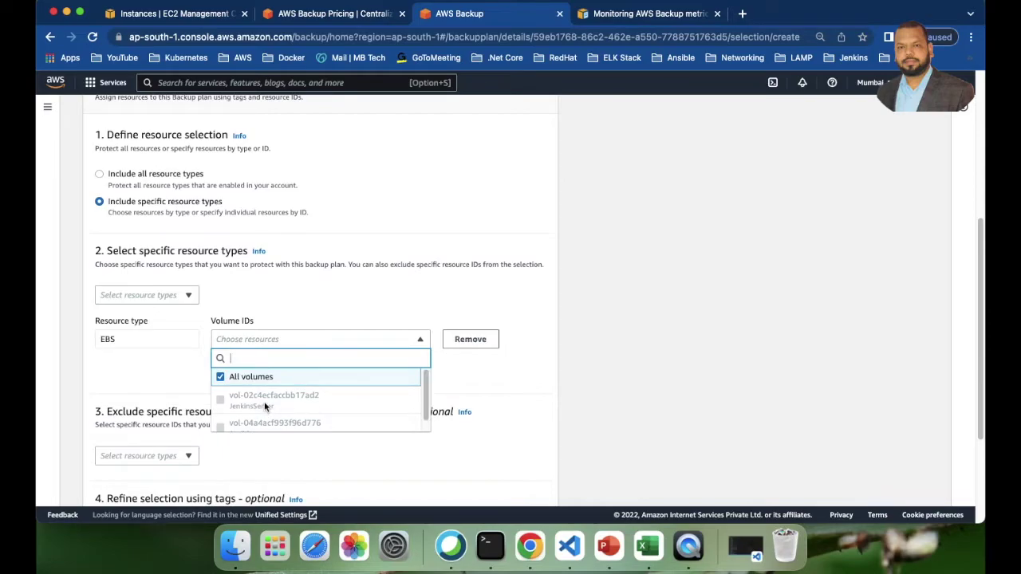
scroll(363, 406, down, 1)
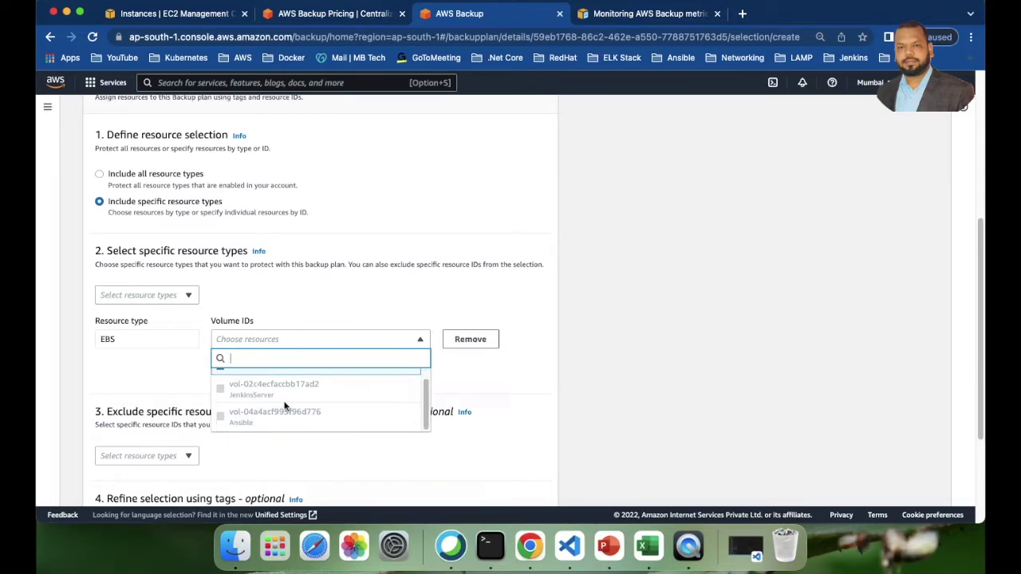
scroll(279, 408, up, 1)
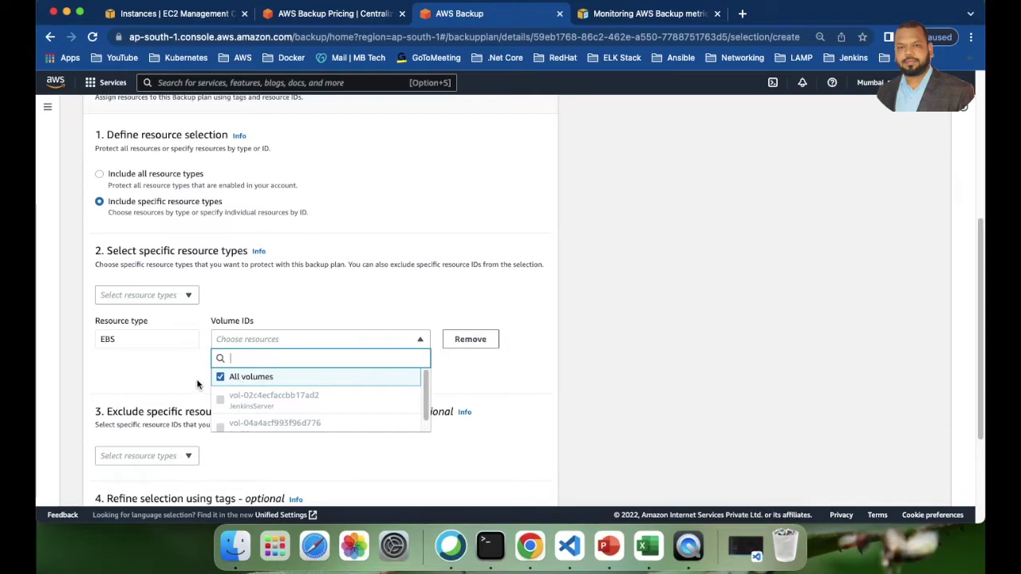
click(497, 387)
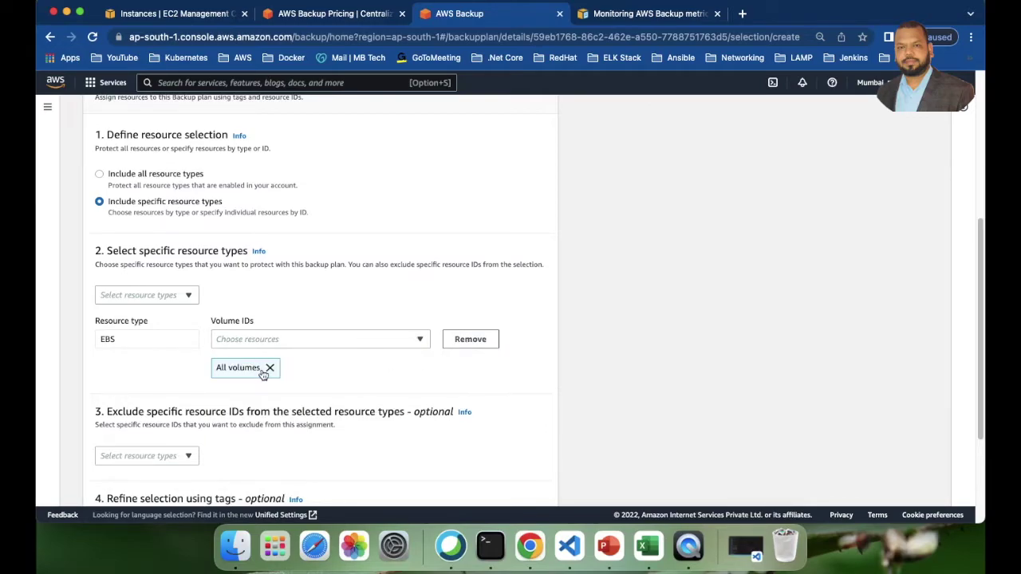
Switch to the EC2 console, refresh the instances list, and open the Elastic Block Store volumes to review them.
click(170, 14)
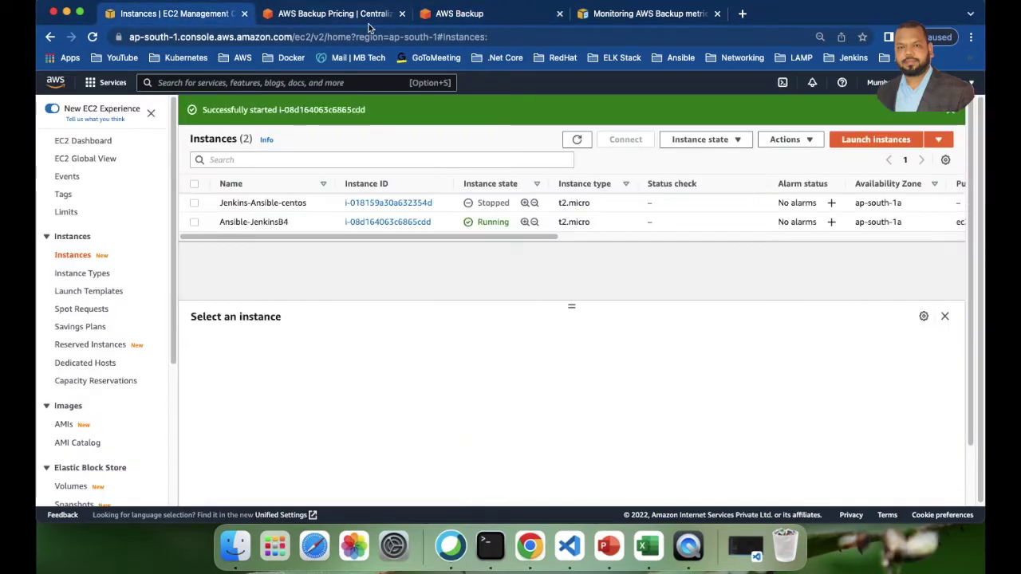
click(577, 140)
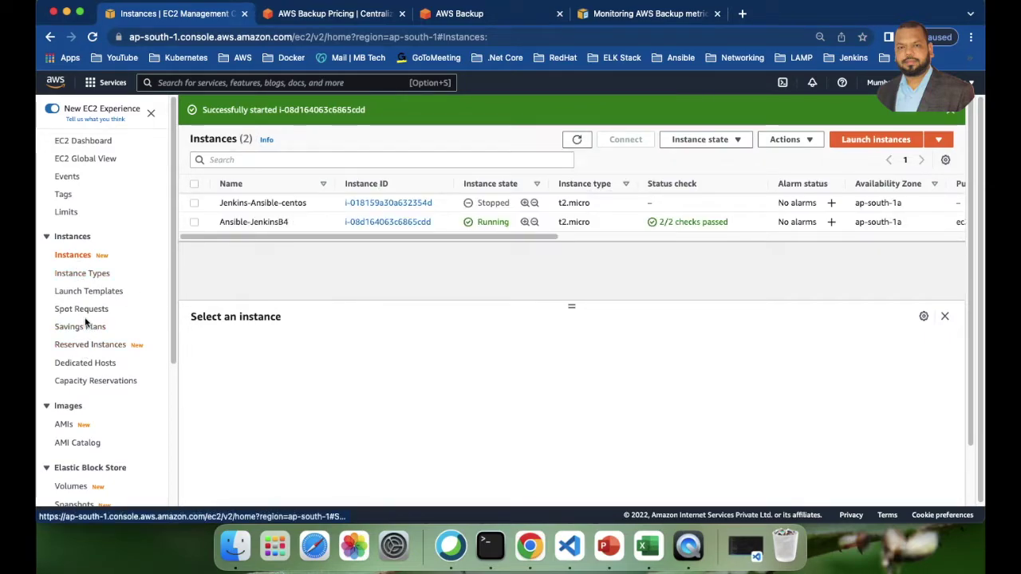
scroll(105, 399, down, 5)
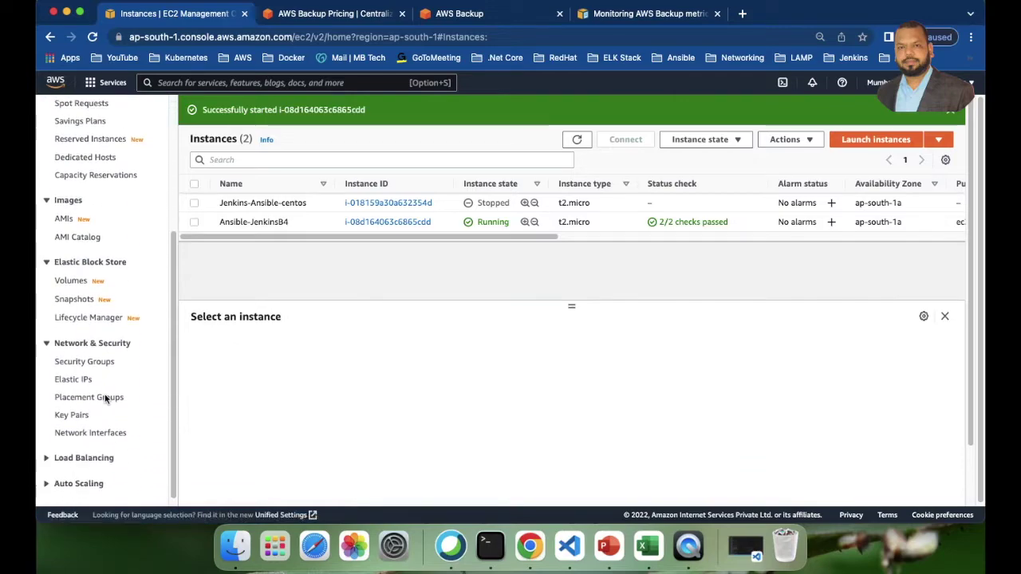
click(72, 281)
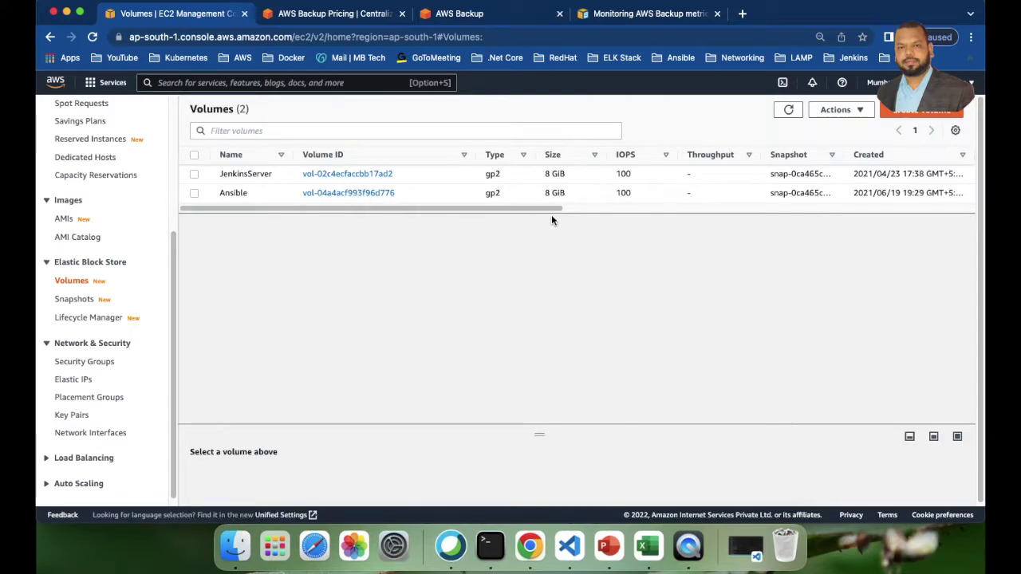
drag(551, 209, 359, 212)
Return to the AWS Backup resource assignment and compare its selectable volume IDs with the EC2 volumes, keeping All volumes selected.
click(476, 13)
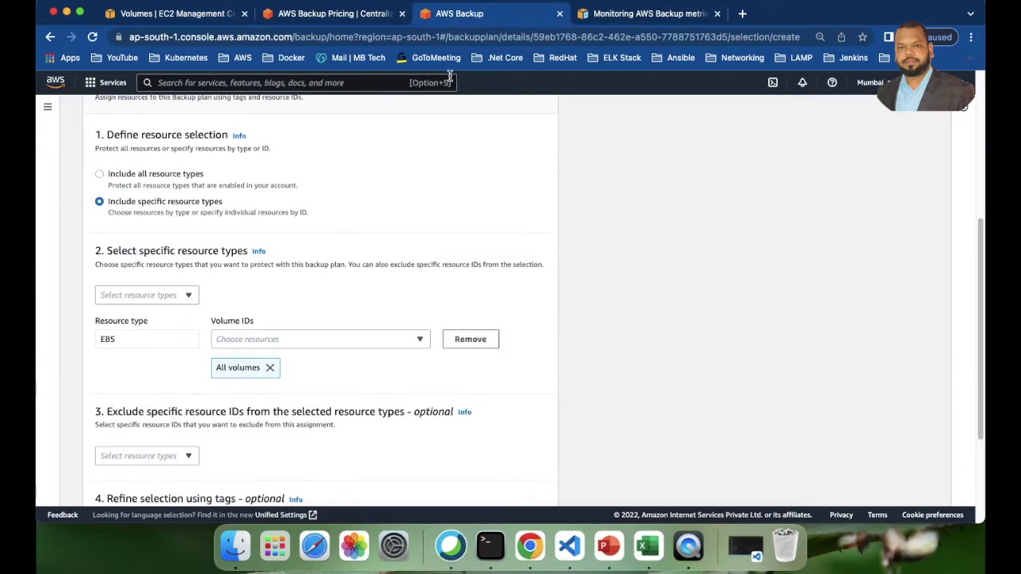
click(382, 343)
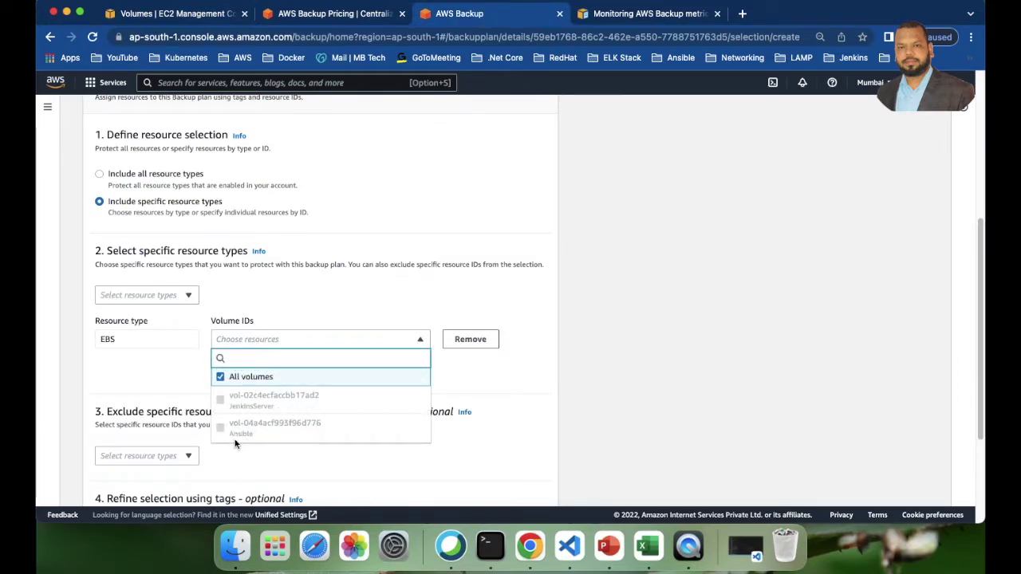
click(507, 358)
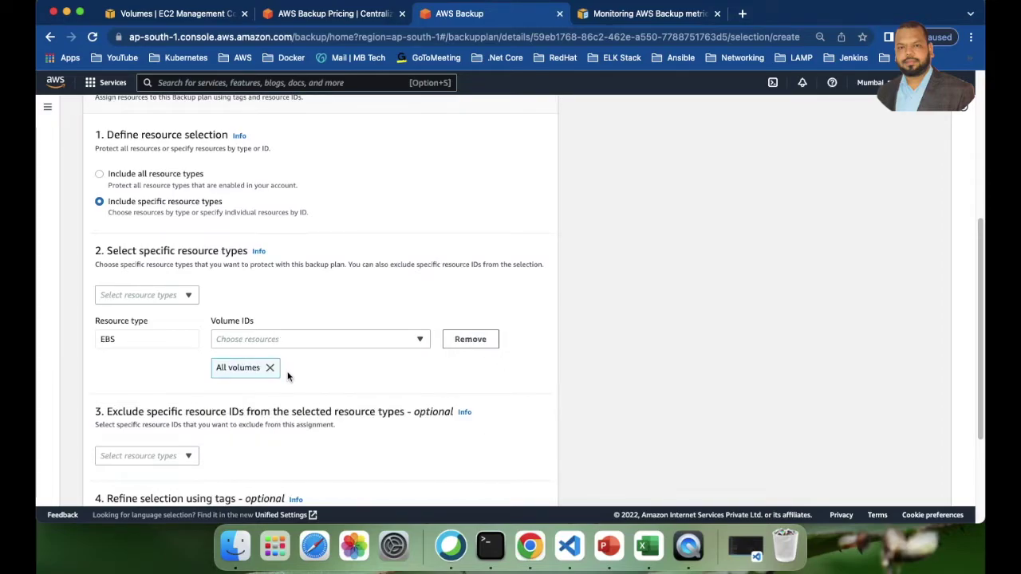
Leave the optional exclusions and tag filters empty, assign the resources to the backup plan, and accept the cost notice.
scroll(302, 394, down, 3)
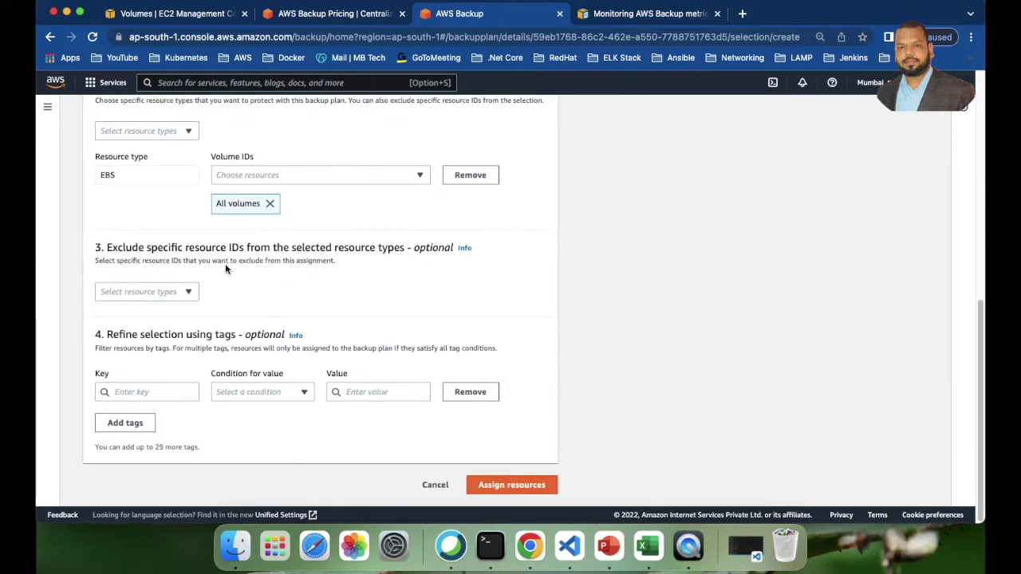
click(190, 292)
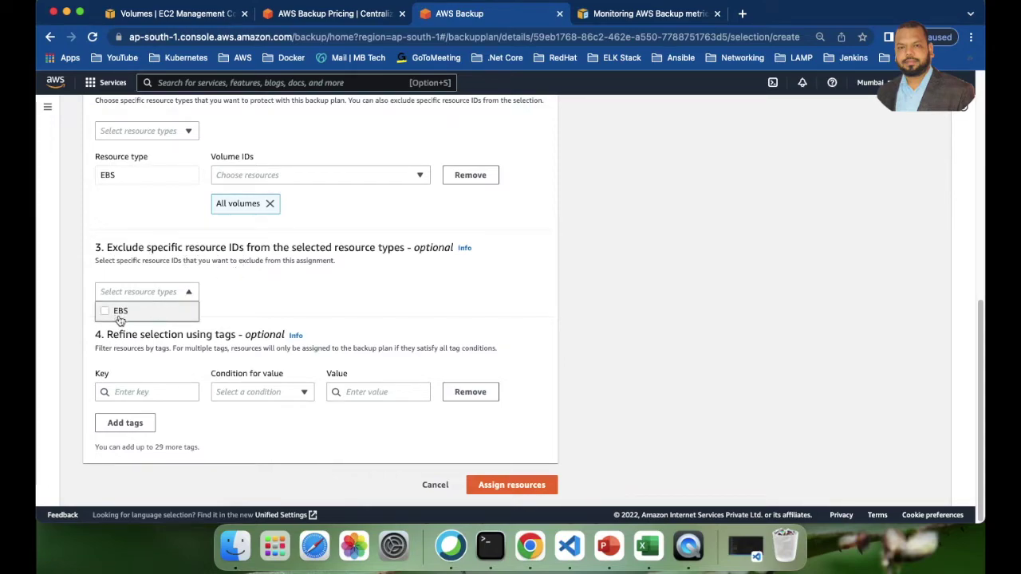
click(304, 297)
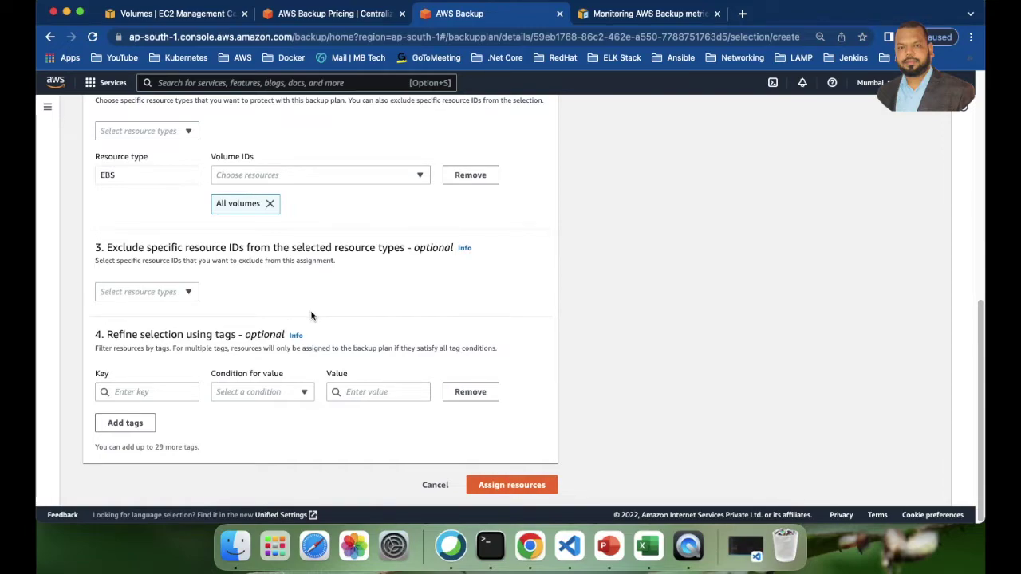
drag(415, 249, 441, 251)
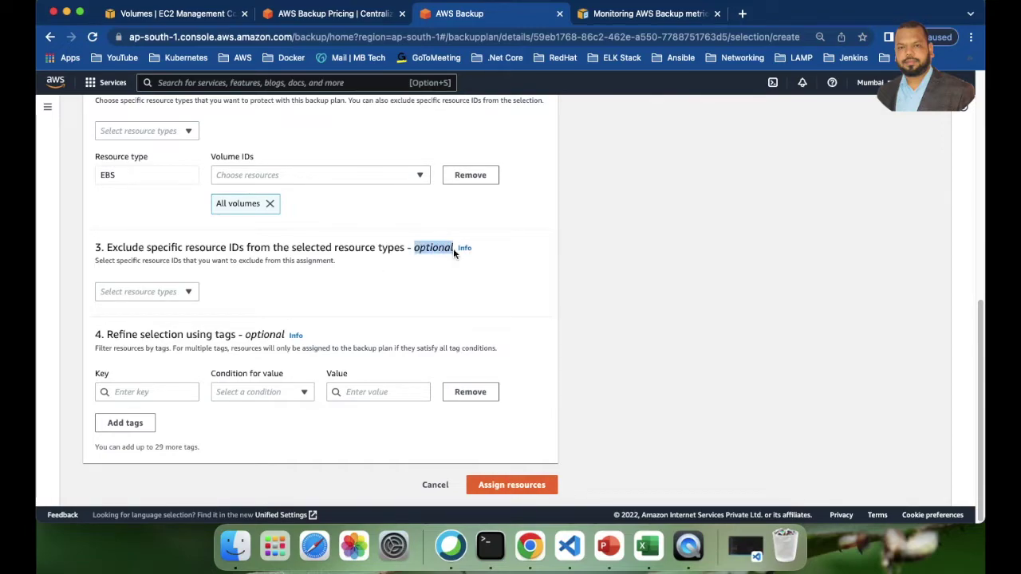
click(414, 248)
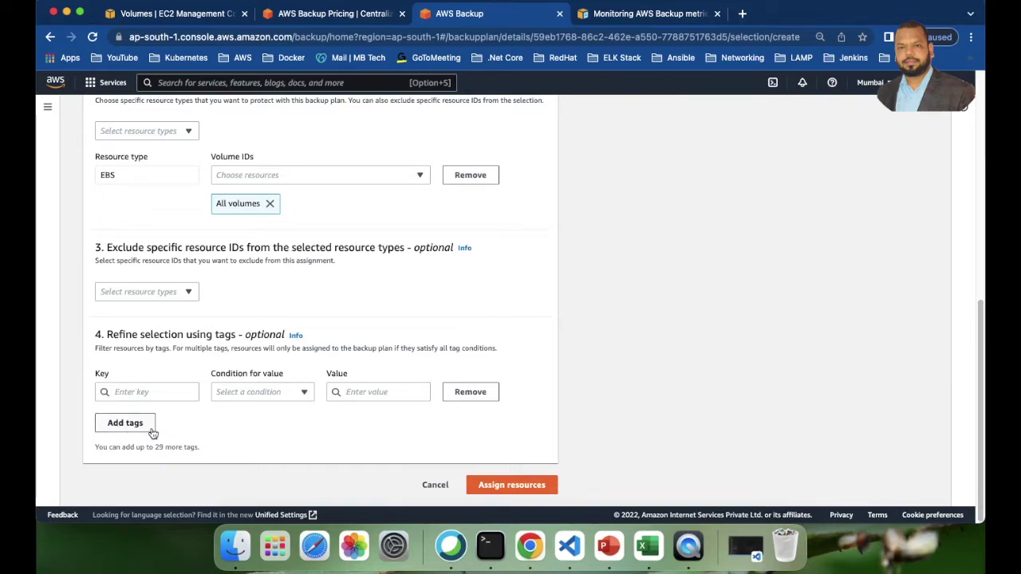
click(505, 488)
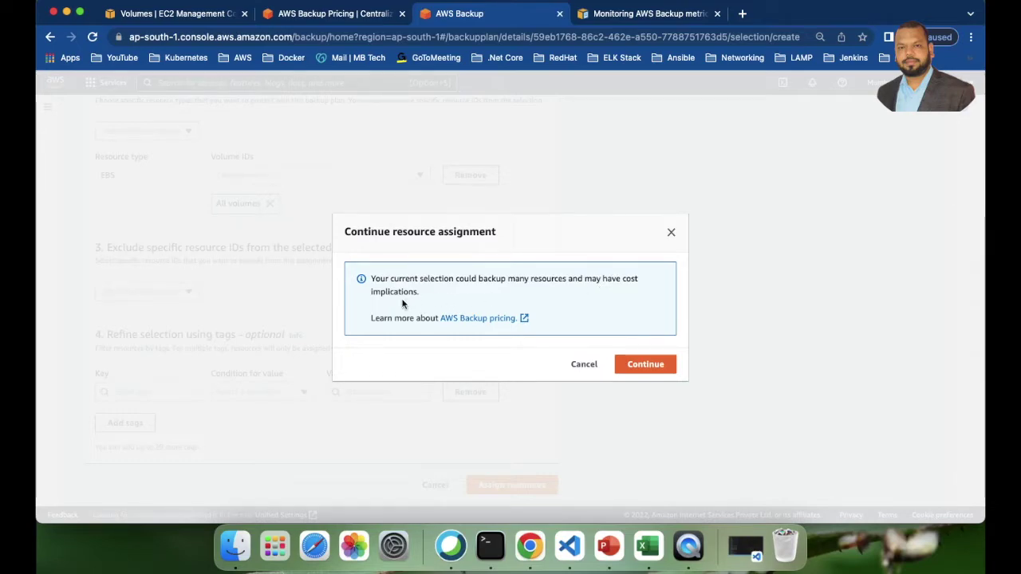
click(645, 367)
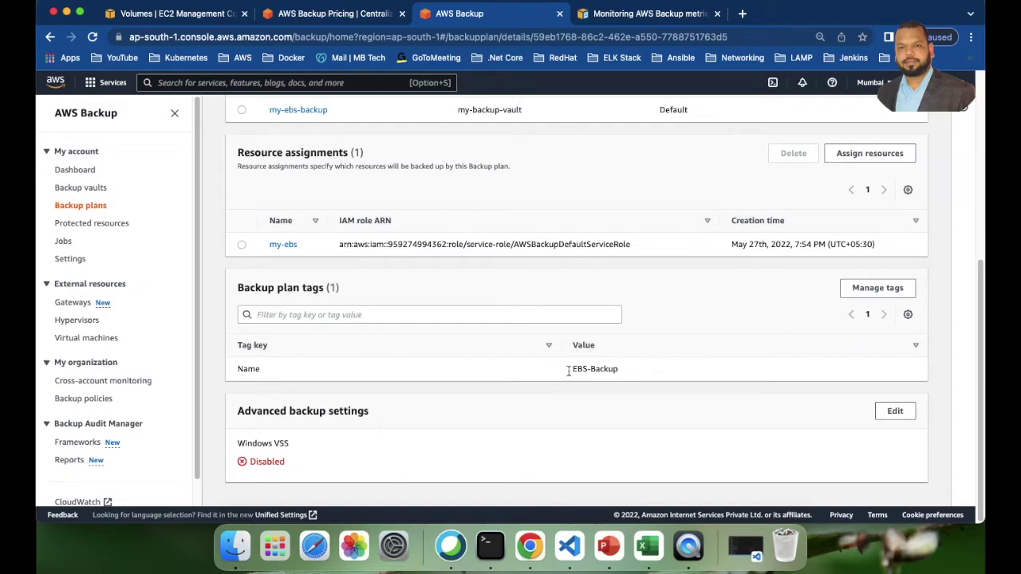
Open the my-ebs resource assignment from the plan details and examine its IAM role and ARN prefix.
scroll(471, 330, up, 3)
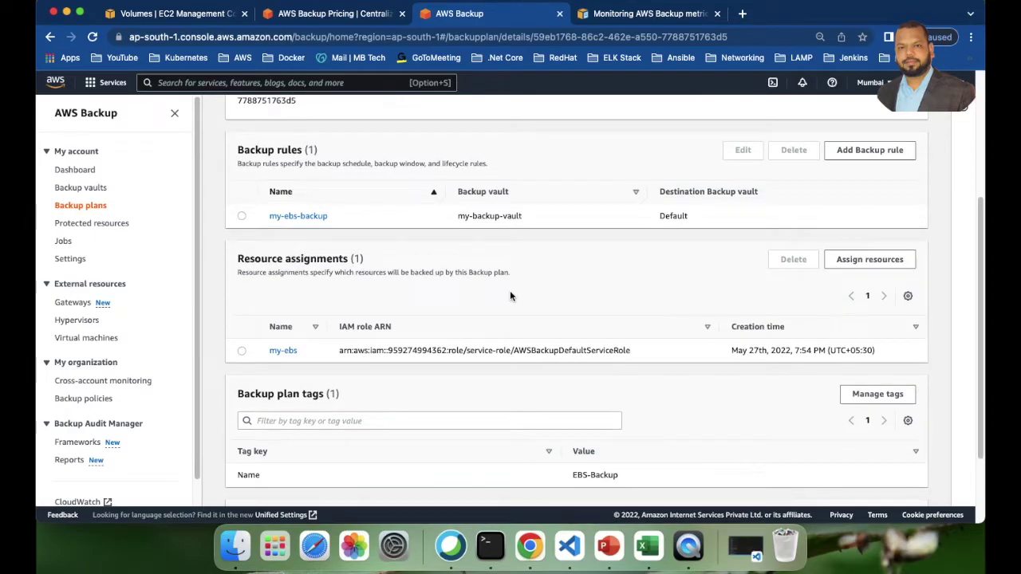
scroll(545, 258, up, 3)
scroll(544, 264, down, 2)
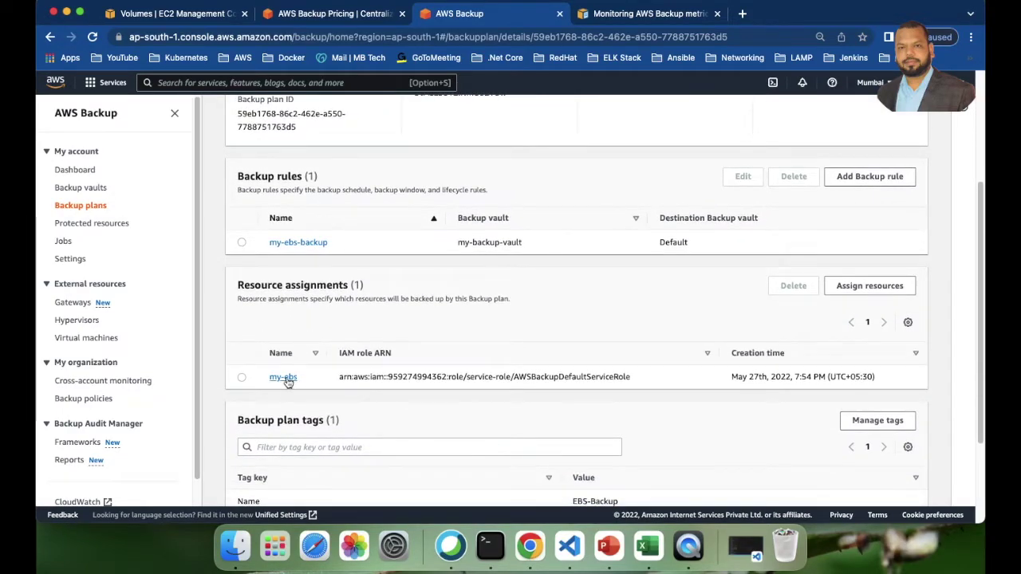
click(287, 380)
drag(237, 275, 522, 276)
drag(330, 316, 254, 315)
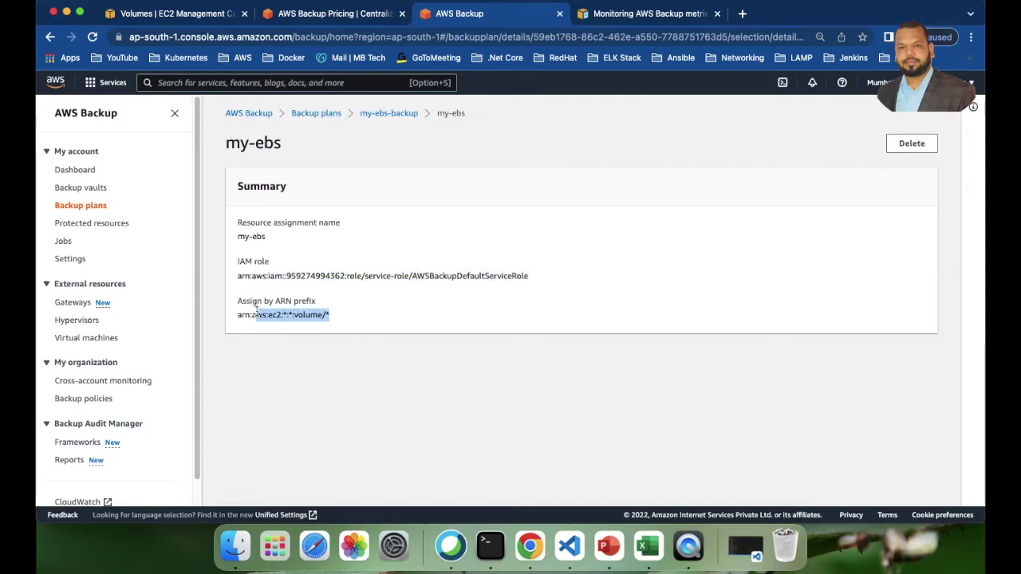
Go back to the plan, open its my-ebs-backup rule, and review the schedule, lifecycle, vault and copy configuration.
click(388, 113)
scroll(443, 316, down, 5)
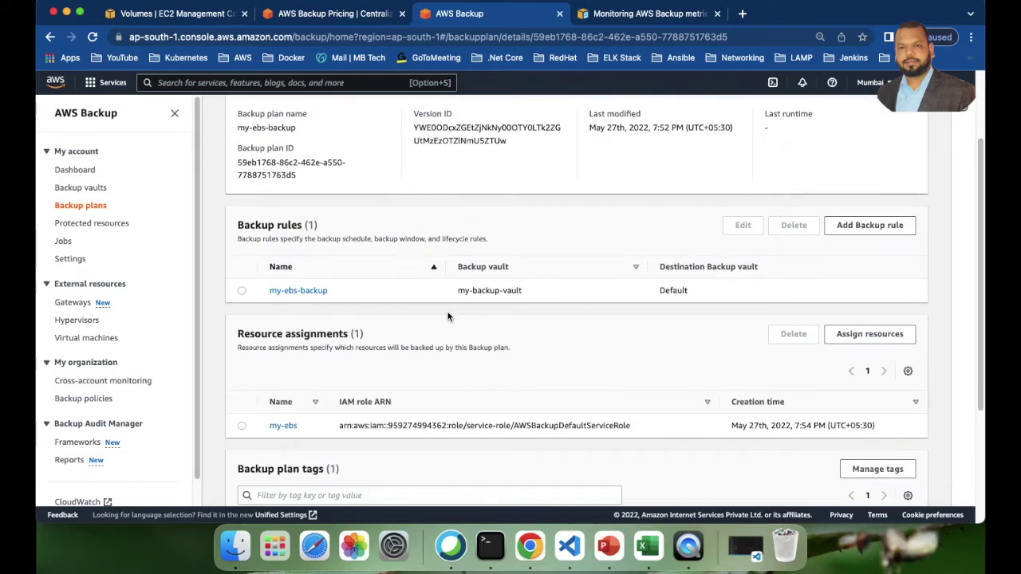
scroll(435, 316, up, 3)
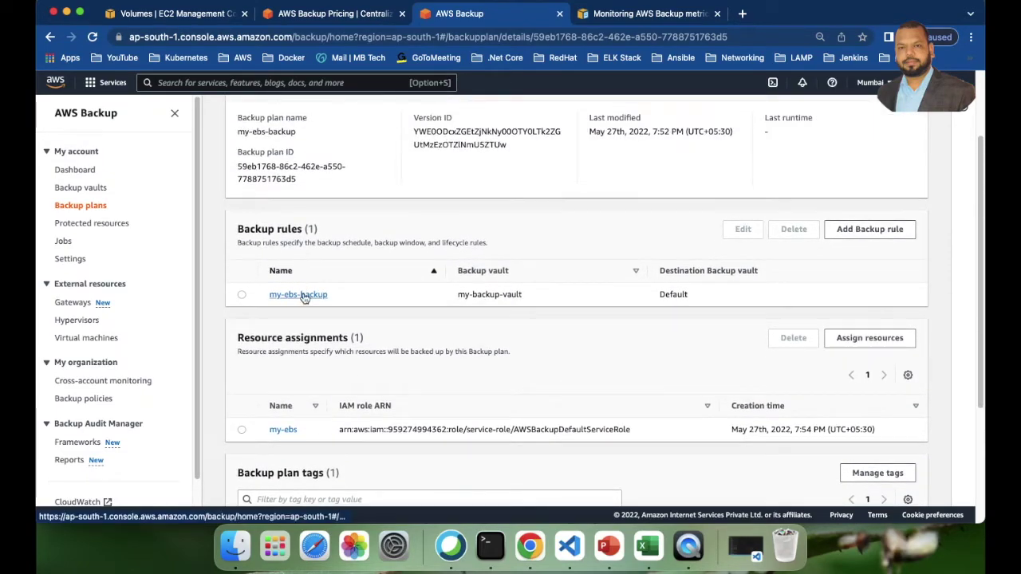
click(303, 295)
scroll(366, 315, down, 2)
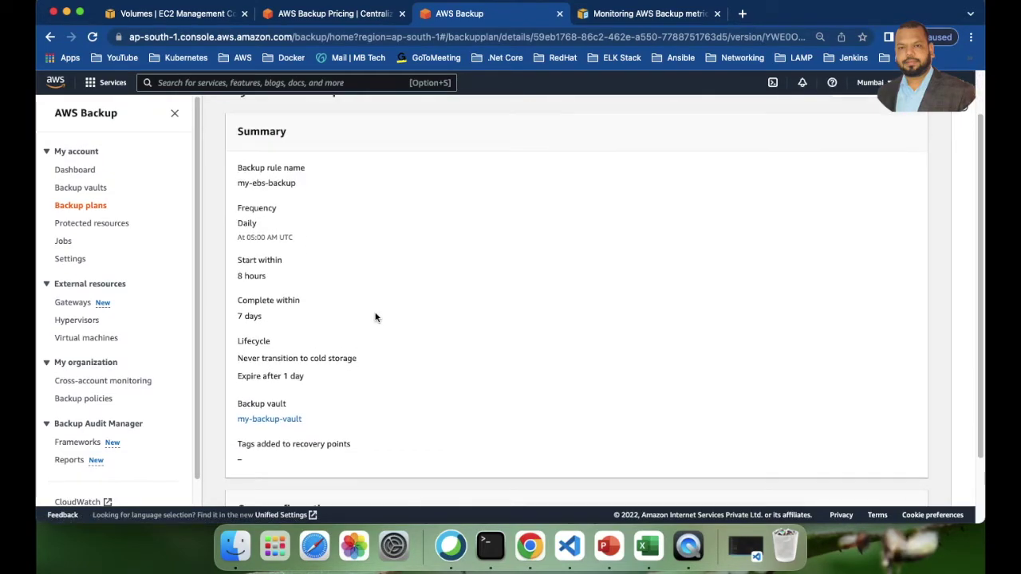
scroll(247, 207, up, 1)
scroll(312, 212, up, 1)
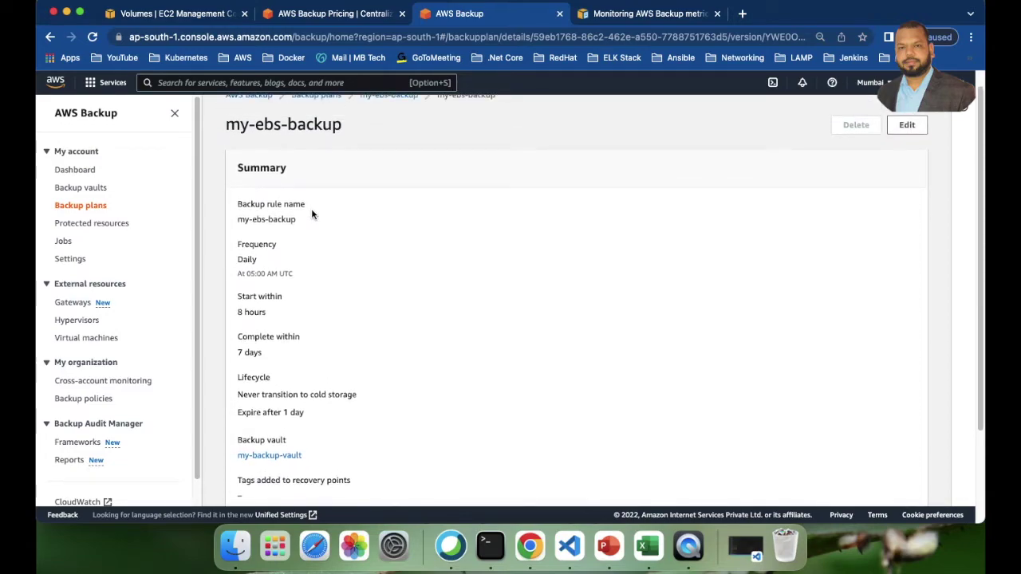
scroll(307, 223, down, 2)
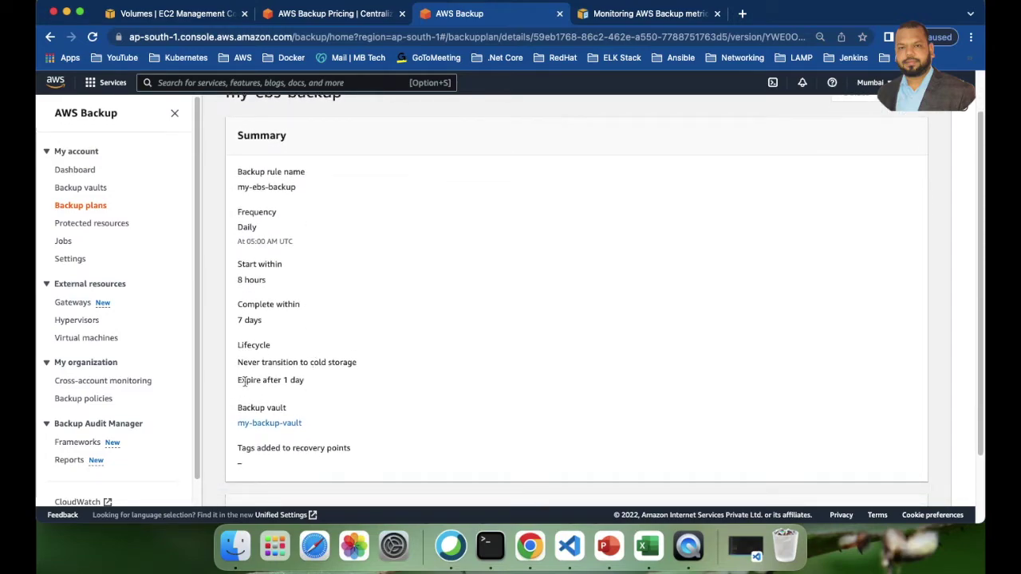
scroll(239, 382, down, 3)
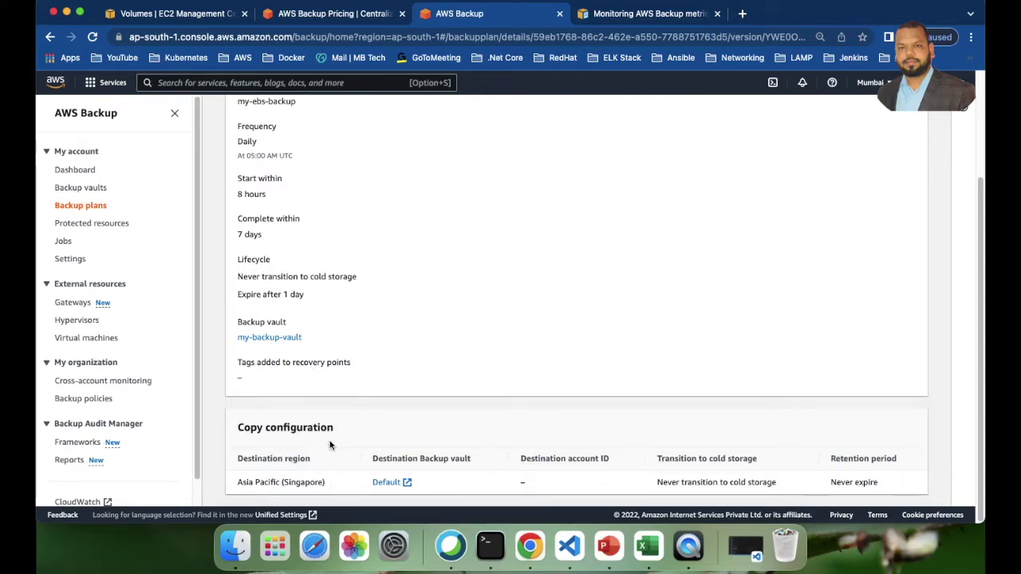
scroll(344, 469, up, 5)
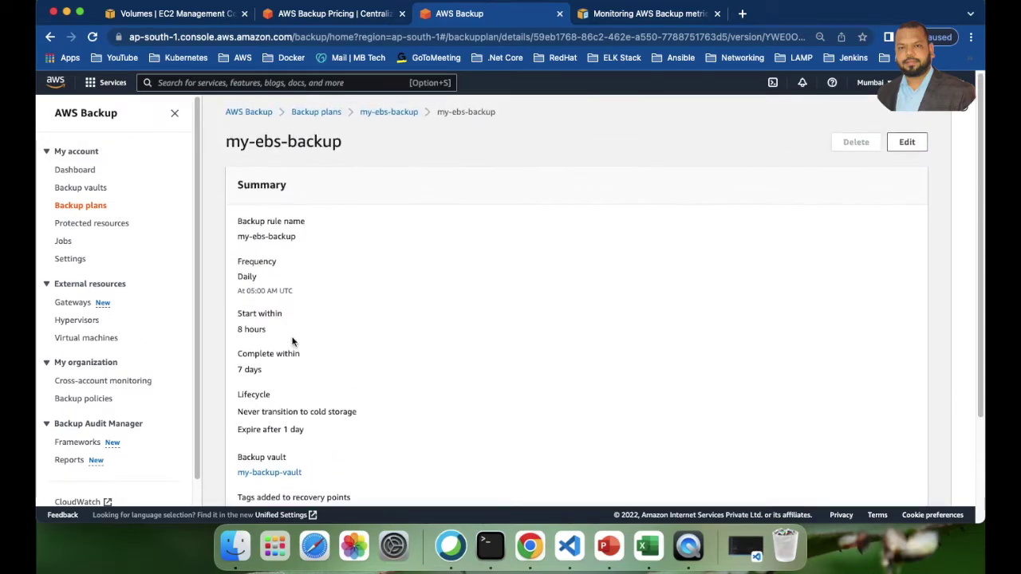
Return to the my-ebs-backup plan details and locate the CloudWatch link for monitoring backups.
click(389, 113)
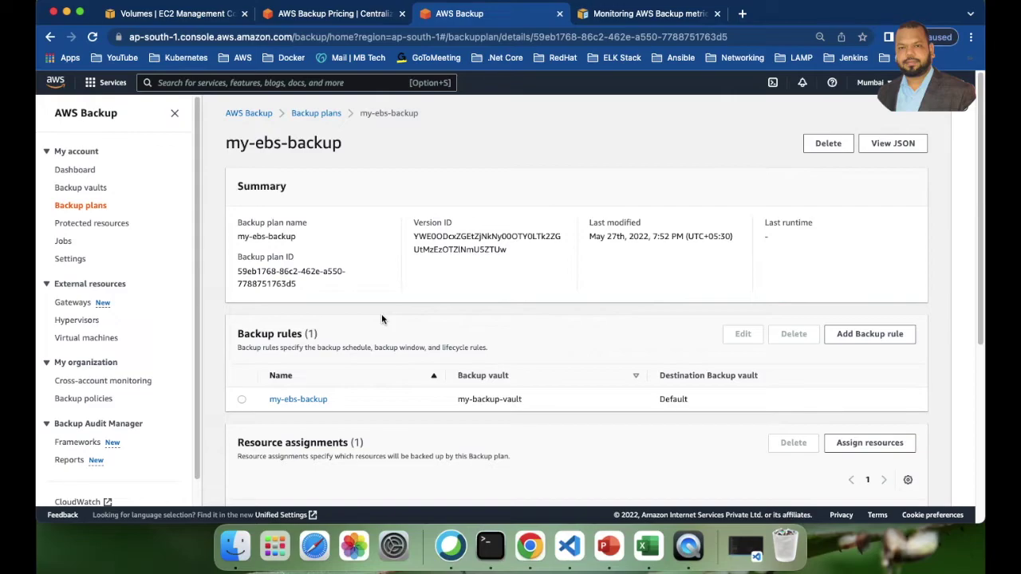
scroll(381, 320, down, 2)
scroll(54, 368, up, 2)
scroll(196, 414, down, 1)
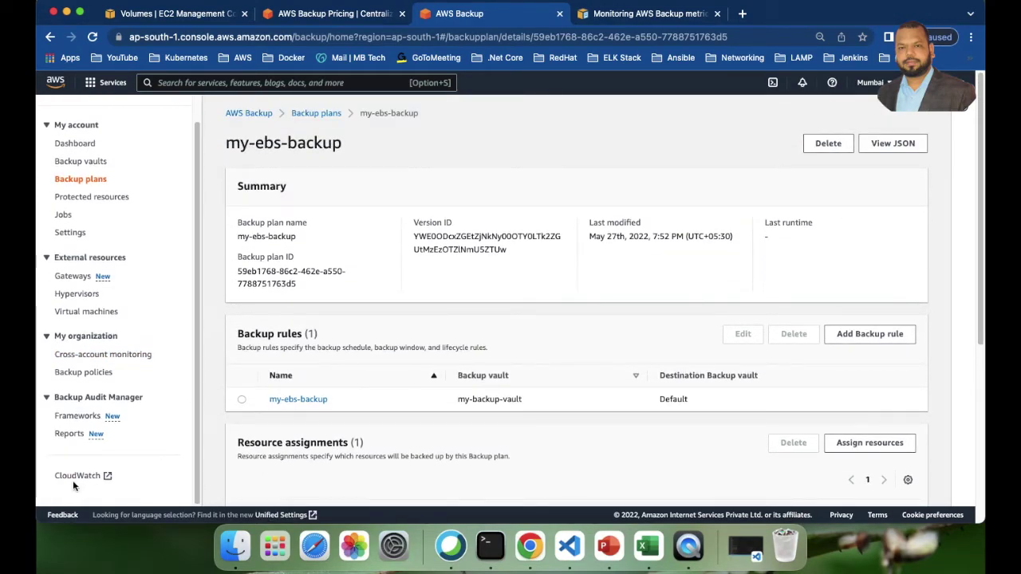
Switch to the AWS documentation on monitoring AWS Backup metrics with CloudWatch and read its introduction and metric categories table.
click(643, 16)
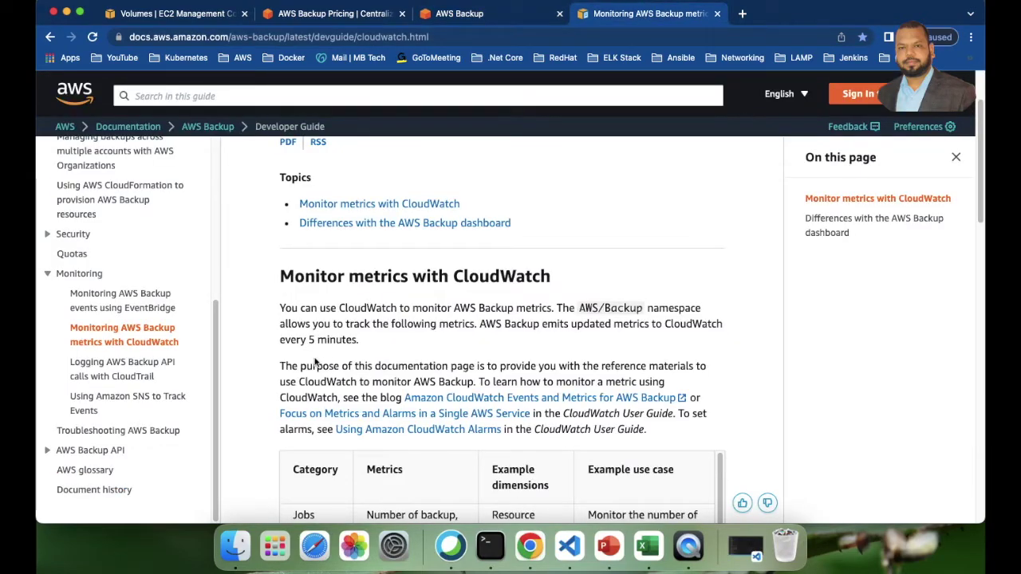
scroll(307, 359, up, 1)
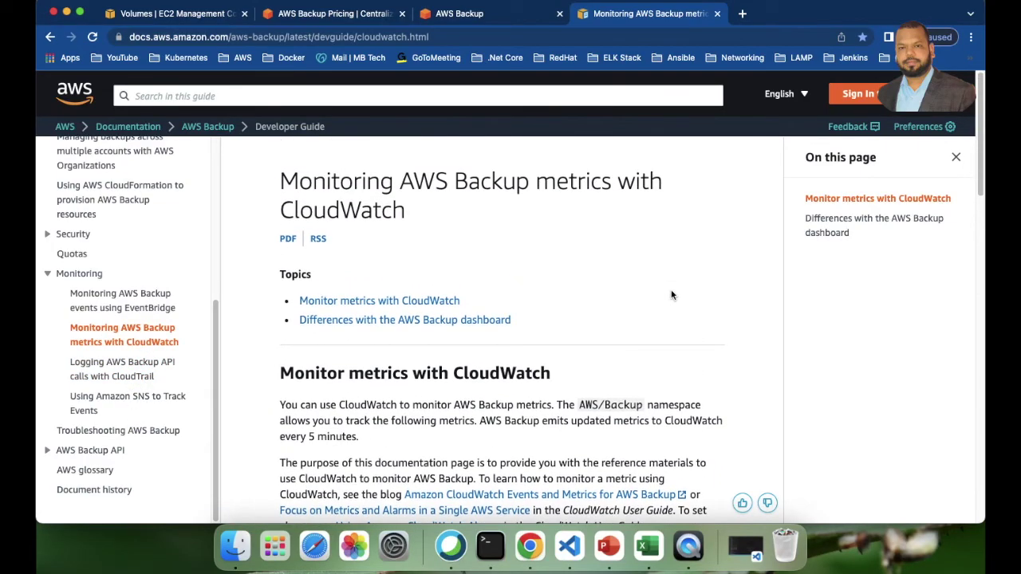
scroll(479, 253, down, 5)
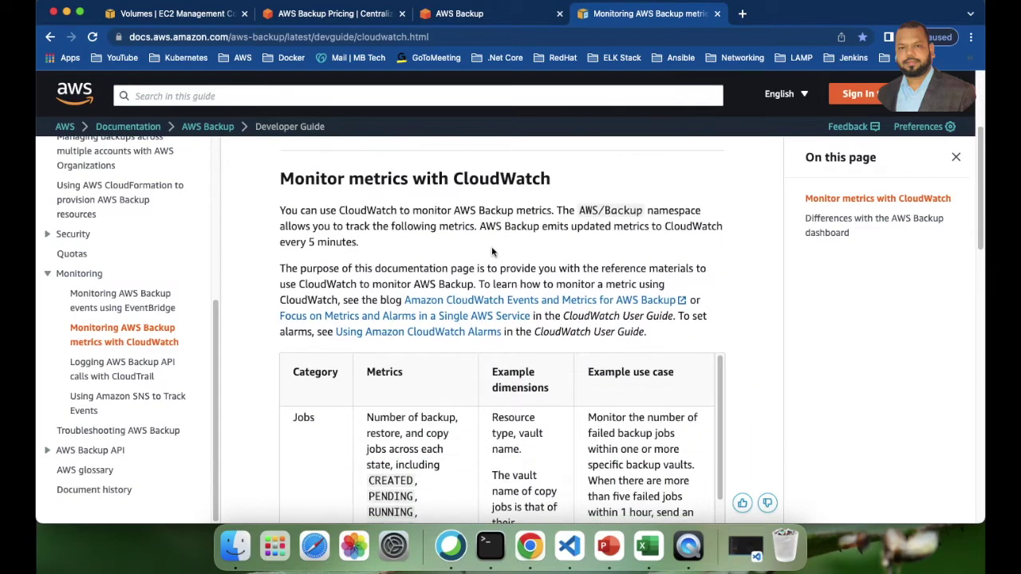
scroll(375, 280, up, 5)
scroll(410, 322, down, 2)
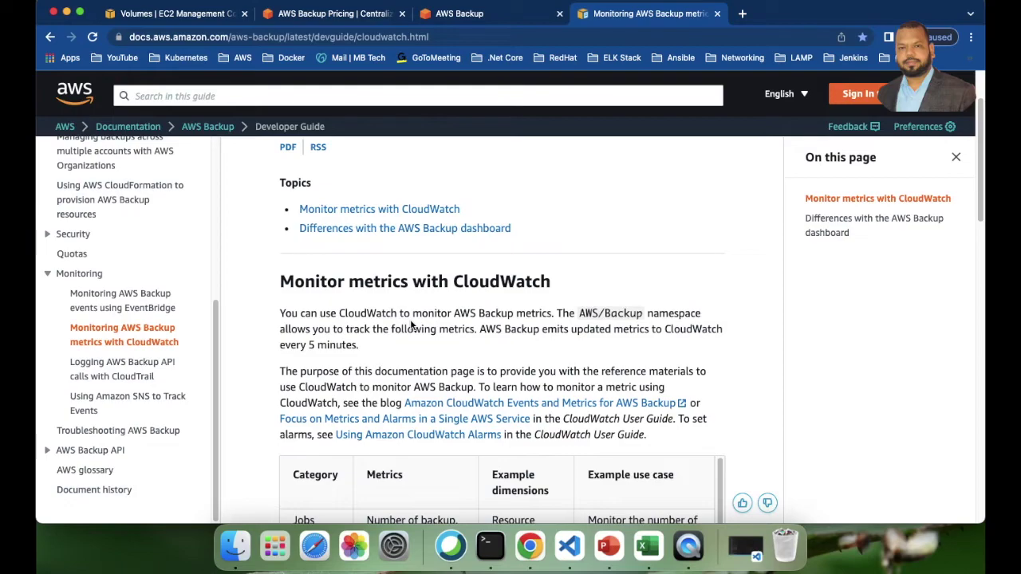
scroll(411, 323, down, 5)
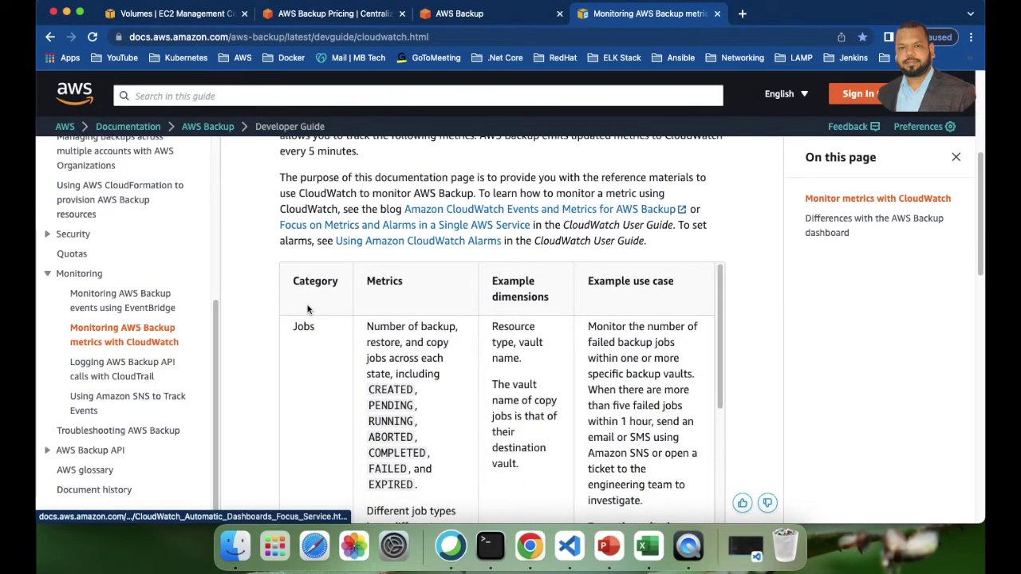
scroll(311, 312, down, 1)
scroll(304, 352, up, 1)
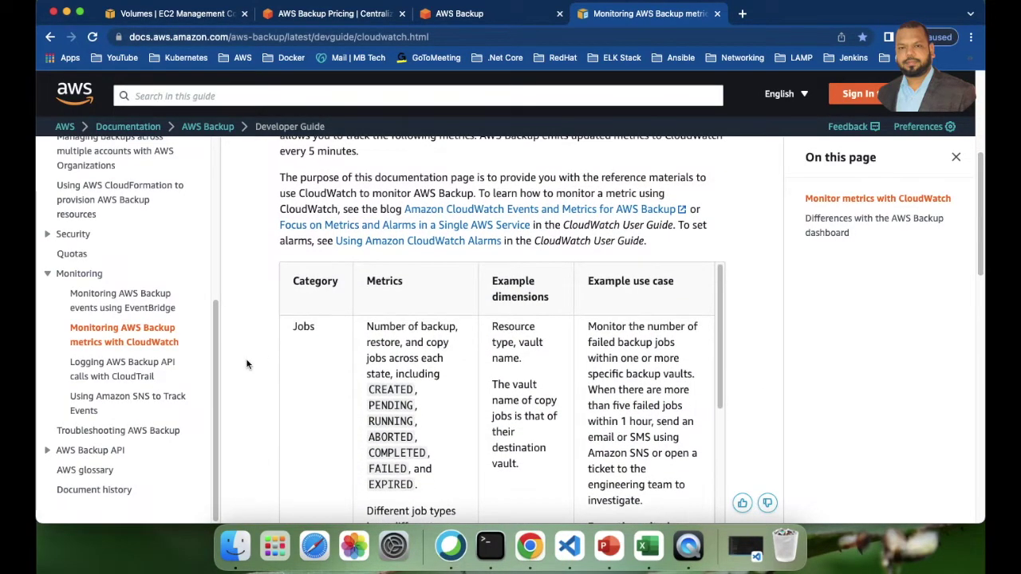
scroll(248, 352, down, 4)
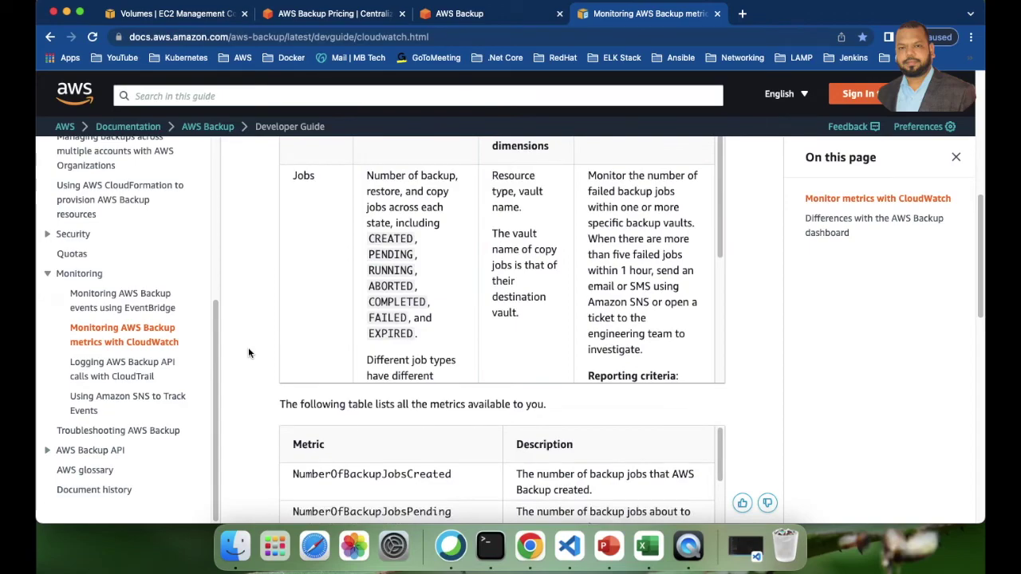
scroll(248, 353, up, 2)
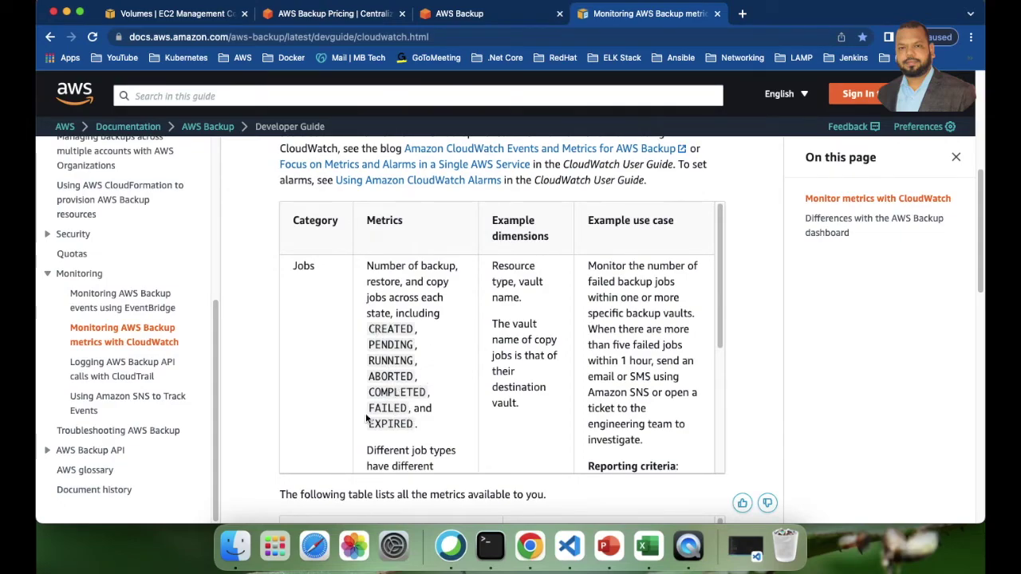
scroll(247, 382, down, 2)
scroll(247, 386, down, 4)
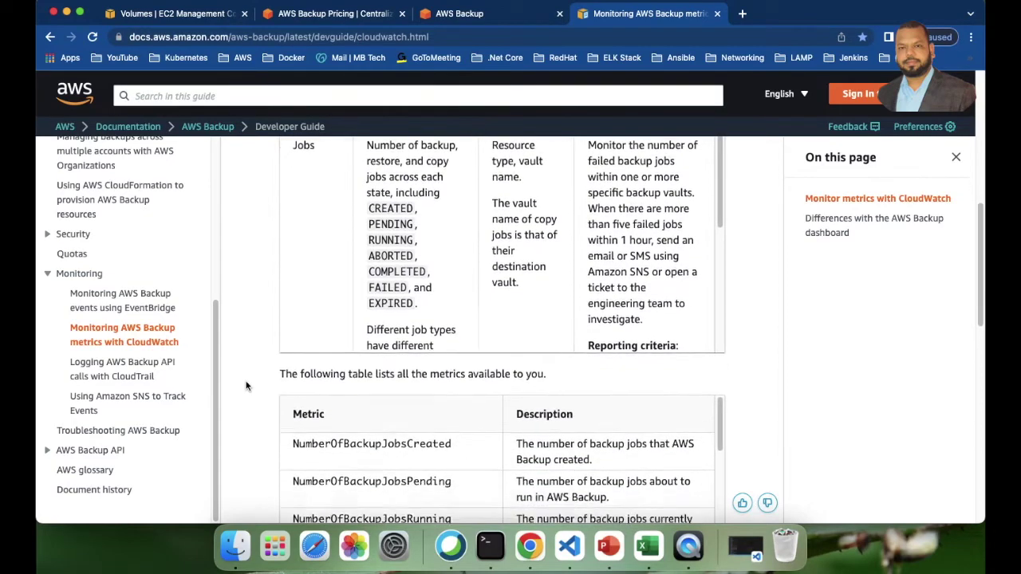
Examine the documentation's list of available backup job metrics and skim the rest of the page, returning to its beginning.
scroll(246, 386, down, 3)
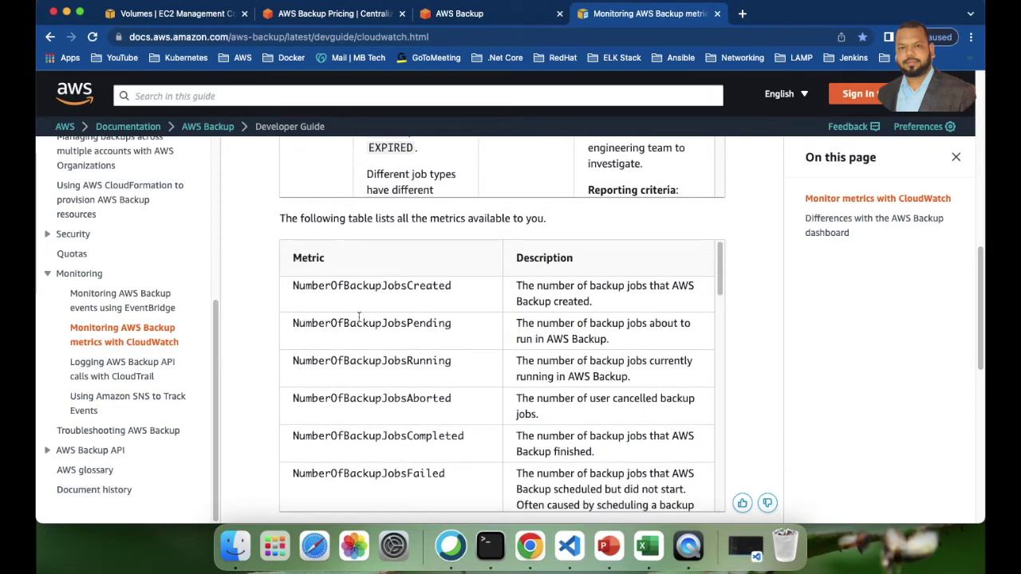
drag(376, 286, 441, 288)
drag(356, 323, 431, 325)
scroll(252, 365, down, 5)
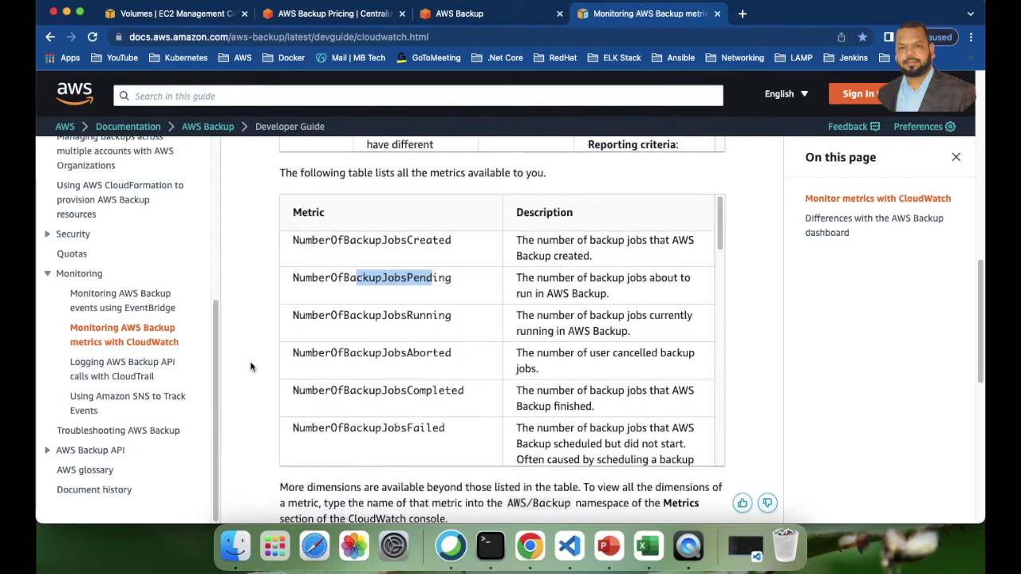
scroll(250, 367, down, 4)
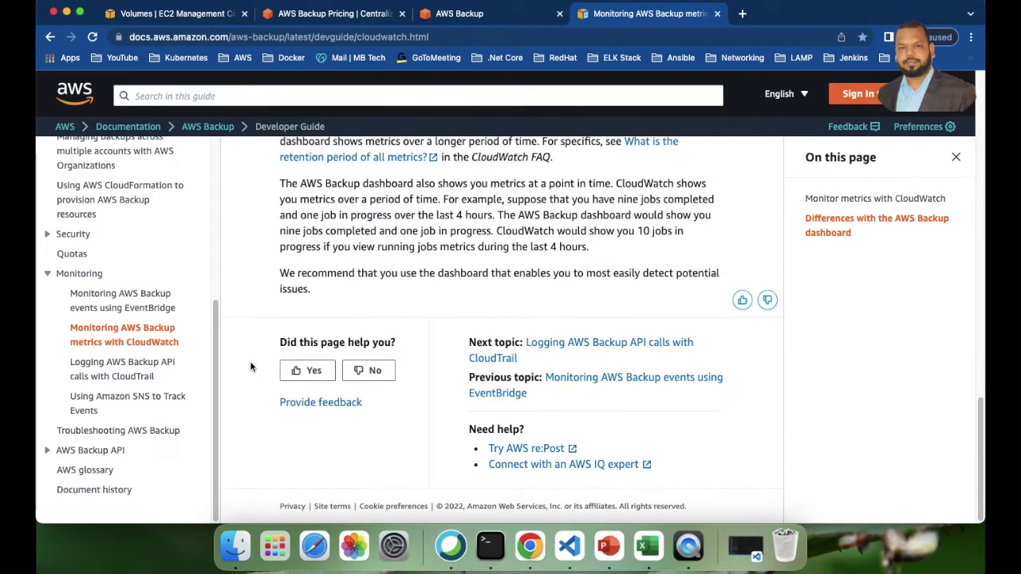
scroll(250, 367, up, 15)
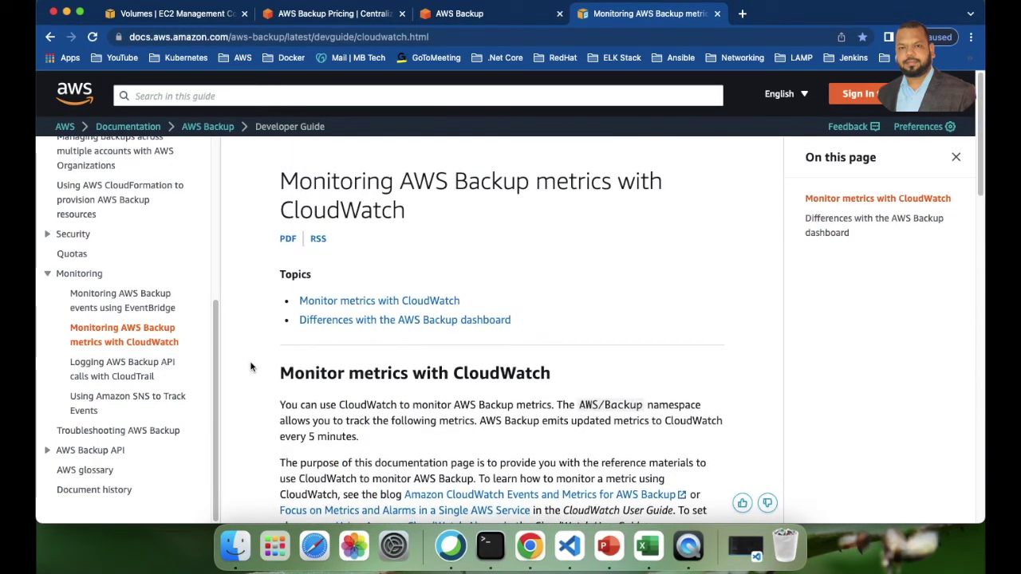